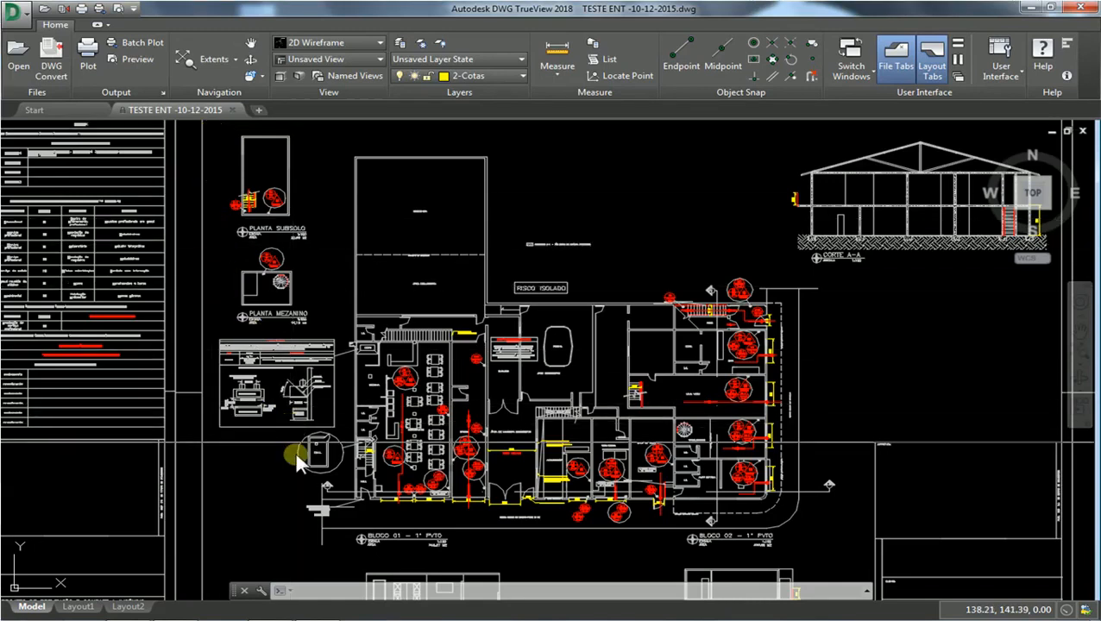
Step: Examine the BLOCO 01 – 1º PVTO title block, including its scale and area labels, below the floor plan
{"action": "middle_click_drag", "start_coordinate": [354, 520], "coordinate": [290, 435]}
{"action": "scroll", "coordinate": [298, 440], "scroll_direction": "up", "scroll_amount": 5}
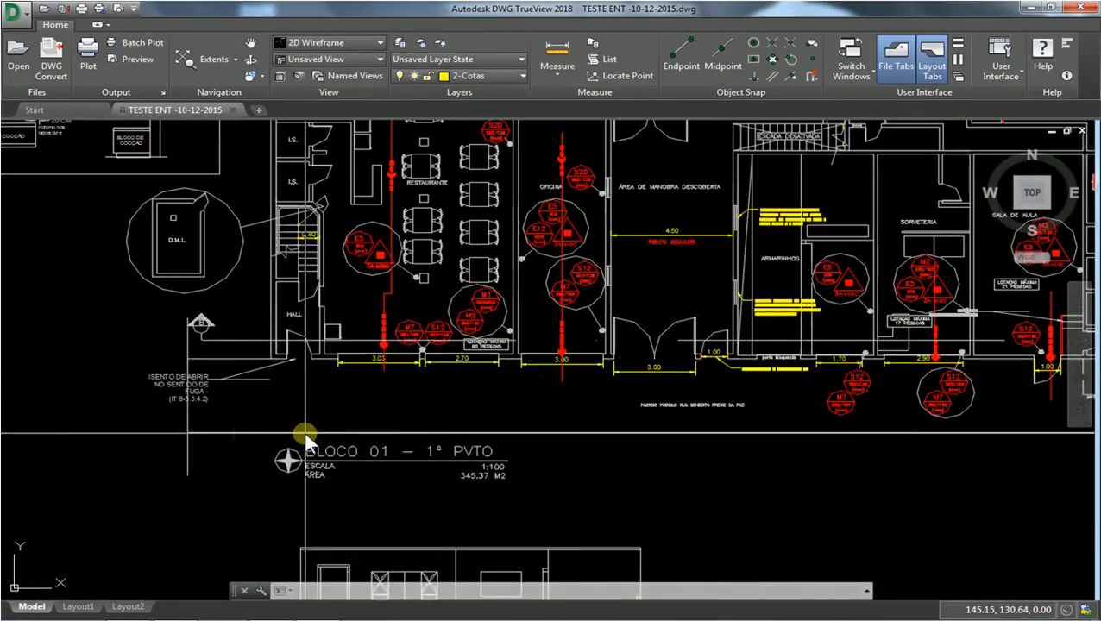
{"action": "middle_click_drag", "start_coordinate": [306, 439], "coordinate": [283, 420]}
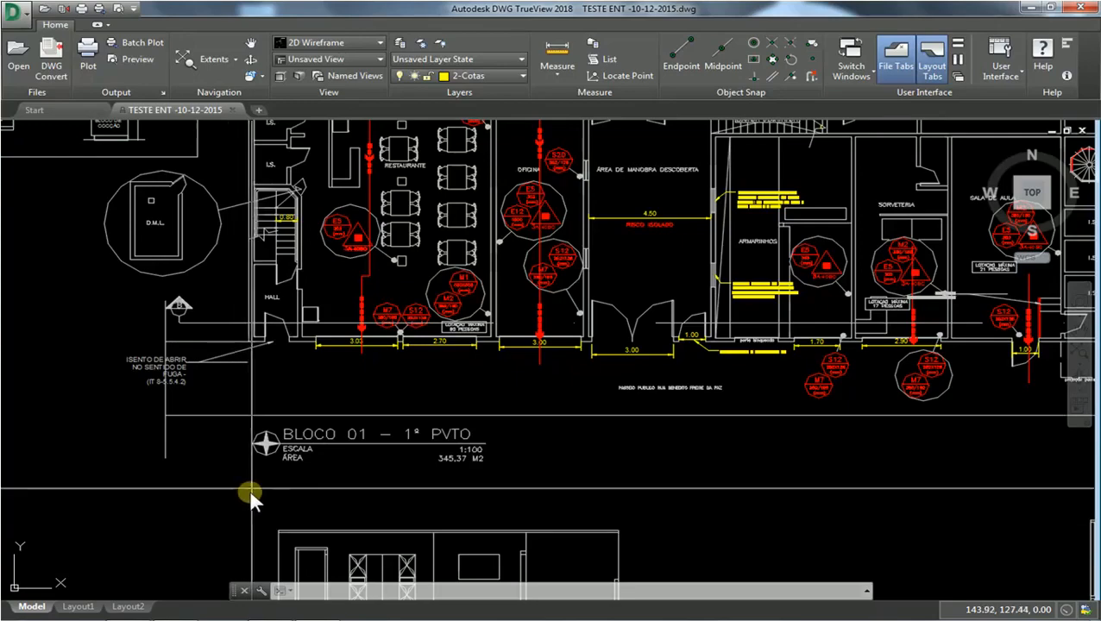
{"action": "scroll", "coordinate": [238, 552], "scroll_direction": "down", "scroll_amount": 5}
{"action": "scroll", "coordinate": [260, 453], "scroll_direction": "up", "scroll_amount": 4}
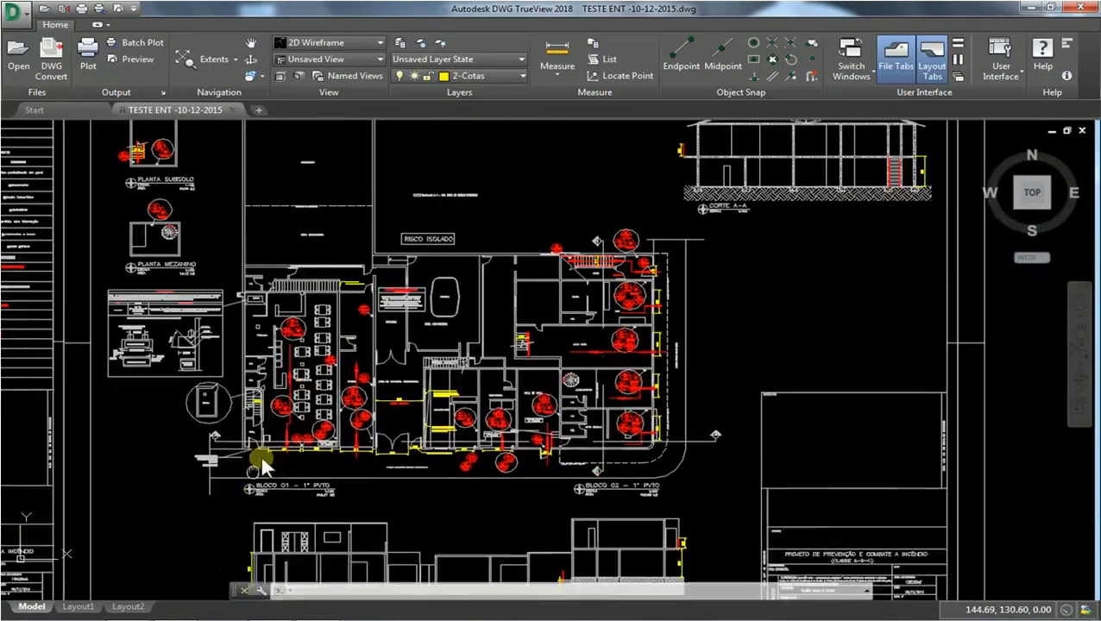
{"action": "middle_click_drag", "start_coordinate": [362, 436], "coordinate": [278, 474]}
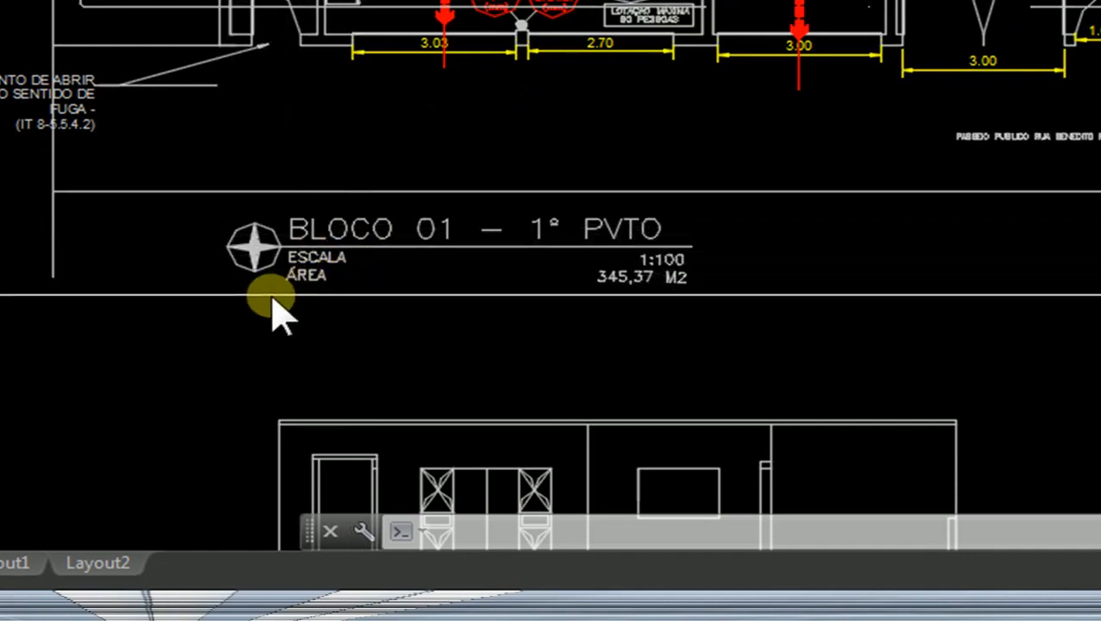
{"action": "scroll", "coordinate": [273, 301], "scroll_direction": "up", "scroll_amount": 2}
{"action": "middle_click_drag", "start_coordinate": [270, 297], "coordinate": [294, 298]}
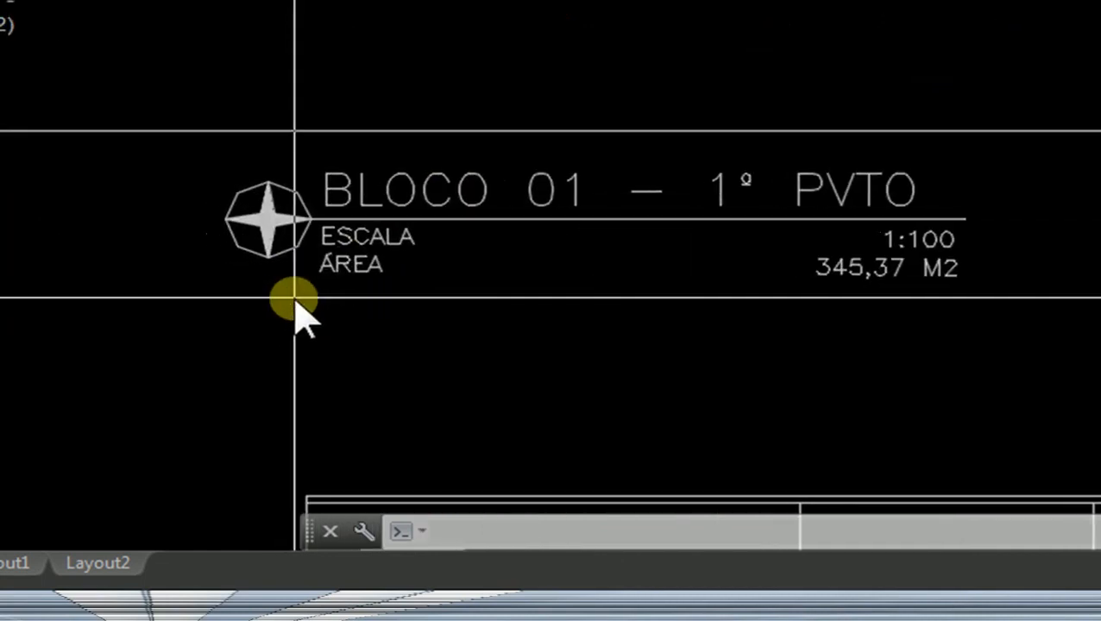
{"action": "scroll", "coordinate": [297, 298], "scroll_direction": "down", "scroll_amount": 5}
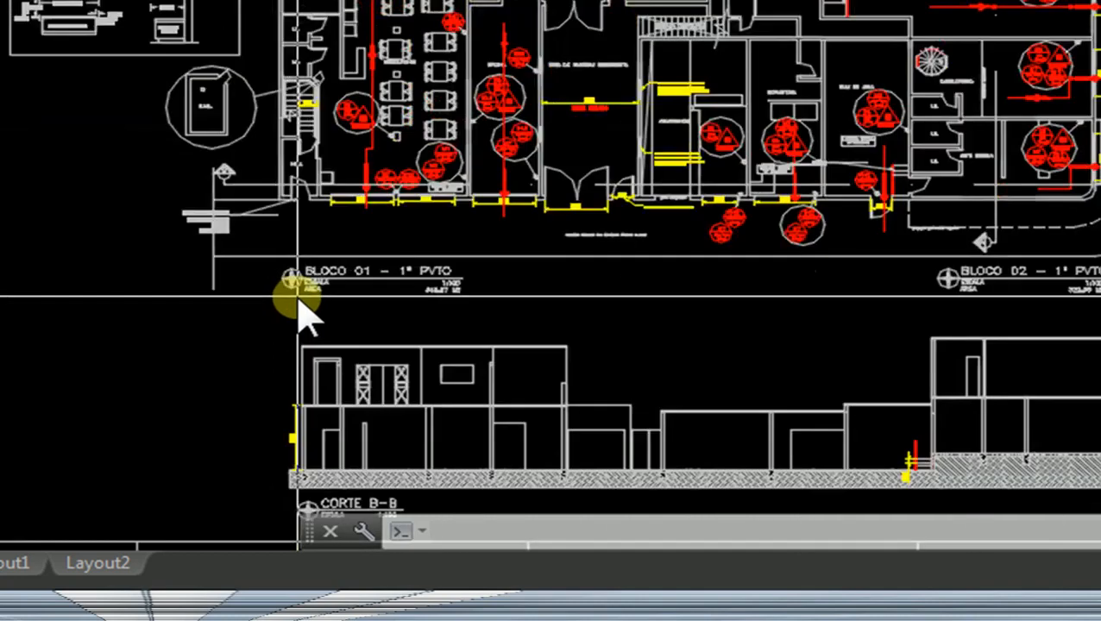
{"action": "mouse_move", "coordinate": [344, 110]}
{"action": "middle_mouse_down"}
{"action": "mouse_move", "coordinate": [326, 275]}
{"action": "mouse_move", "coordinate": [327, 155]}
{"action": "middle_mouse_up"}
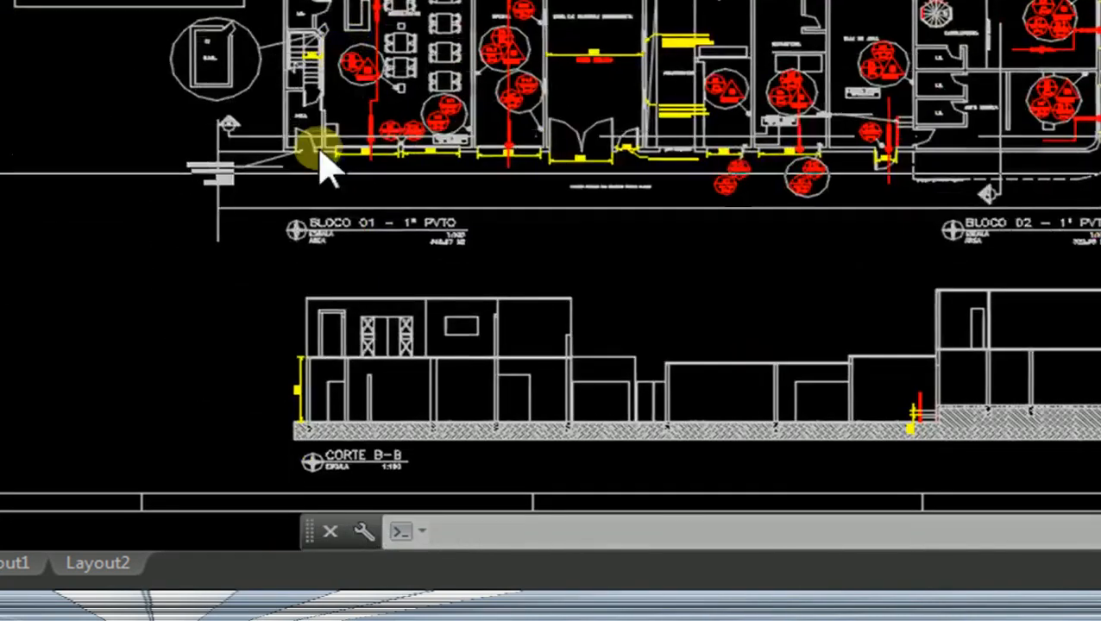
{"action": "scroll", "coordinate": [306, 246], "scroll_direction": "up", "scroll_amount": 4}
{"action": "scroll", "coordinate": [561, 276], "scroll_direction": "up", "scroll_amount": 4}
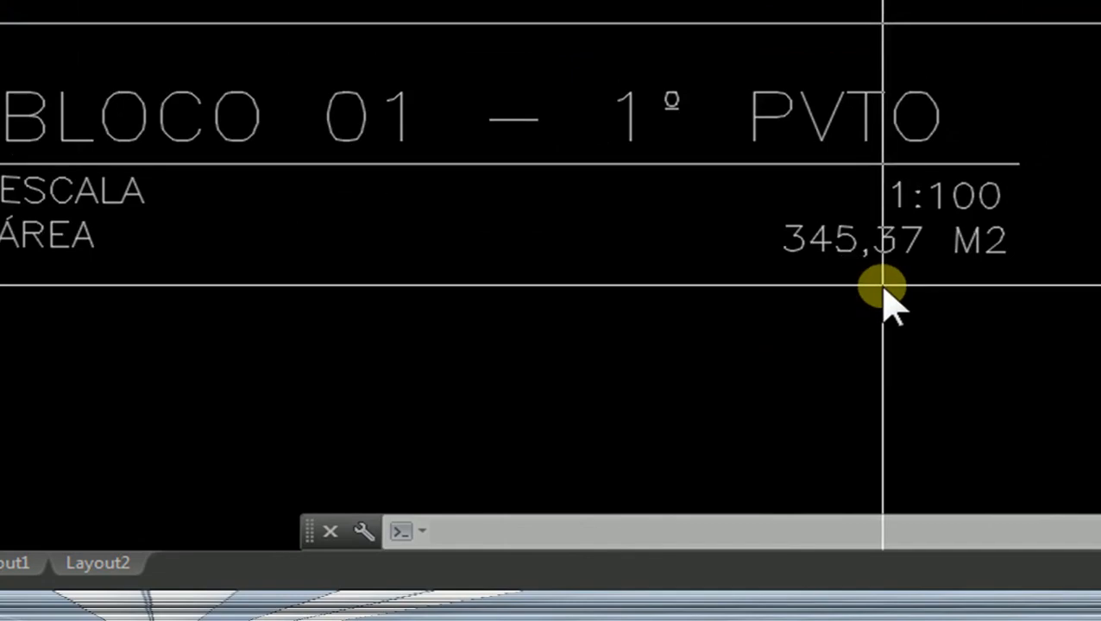
{"action": "scroll", "coordinate": [841, 302], "scroll_direction": "down", "scroll_amount": 4}
{"action": "scroll", "coordinate": [751, 312], "scroll_direction": "up", "scroll_amount": 2}
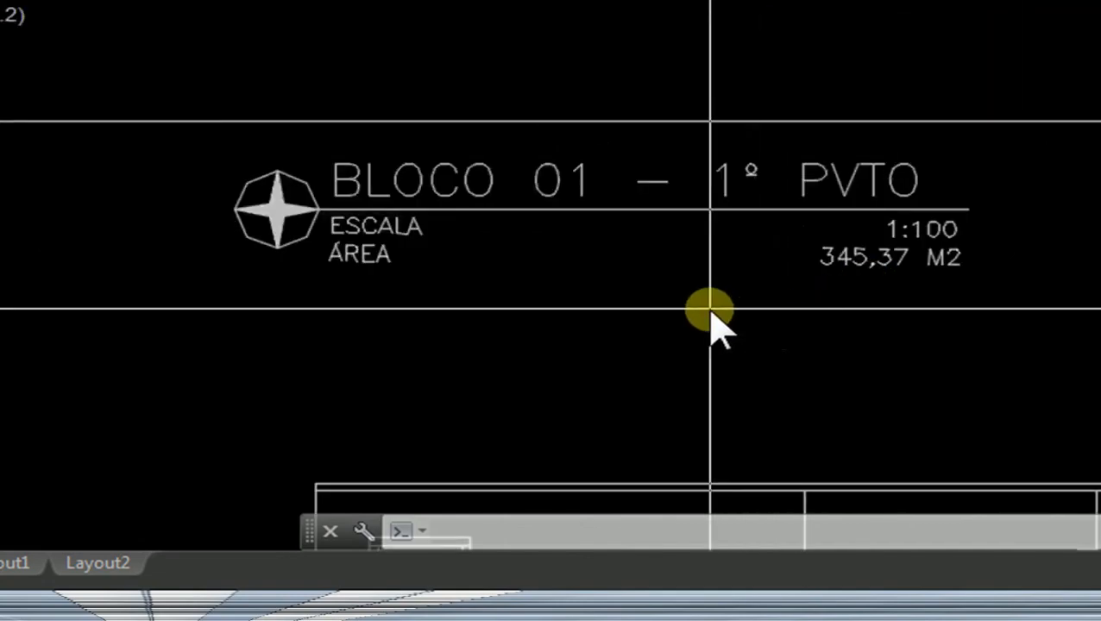
{"action": "scroll", "coordinate": [422, 252], "scroll_direction": "up", "scroll_amount": 2}
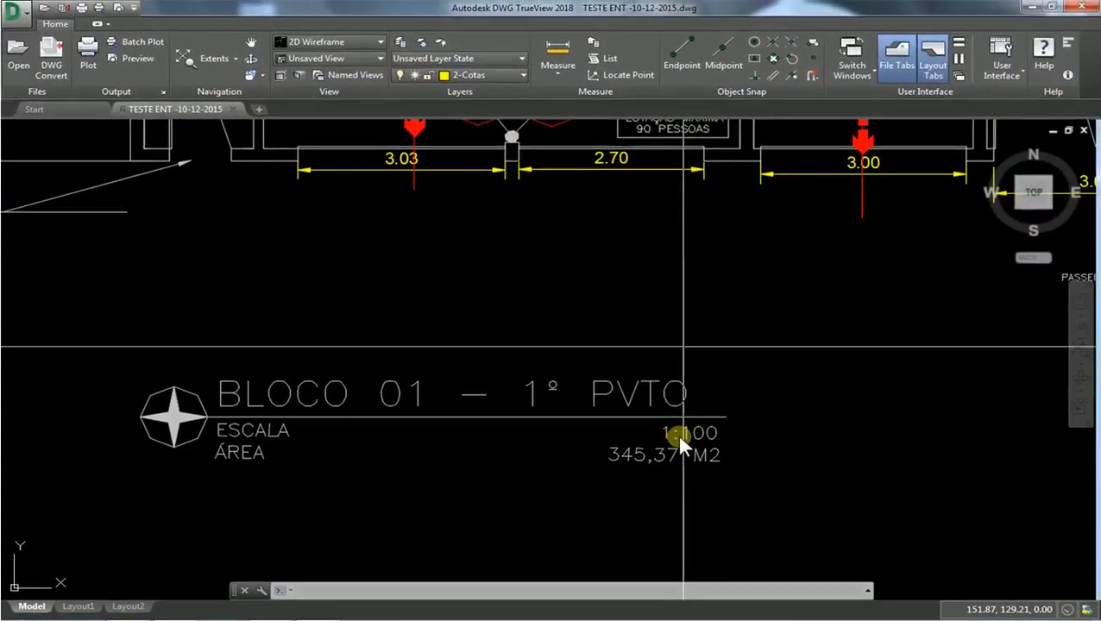
{"action": "middle_click_drag", "start_coordinate": [545, 400], "coordinate": [486, 460]}
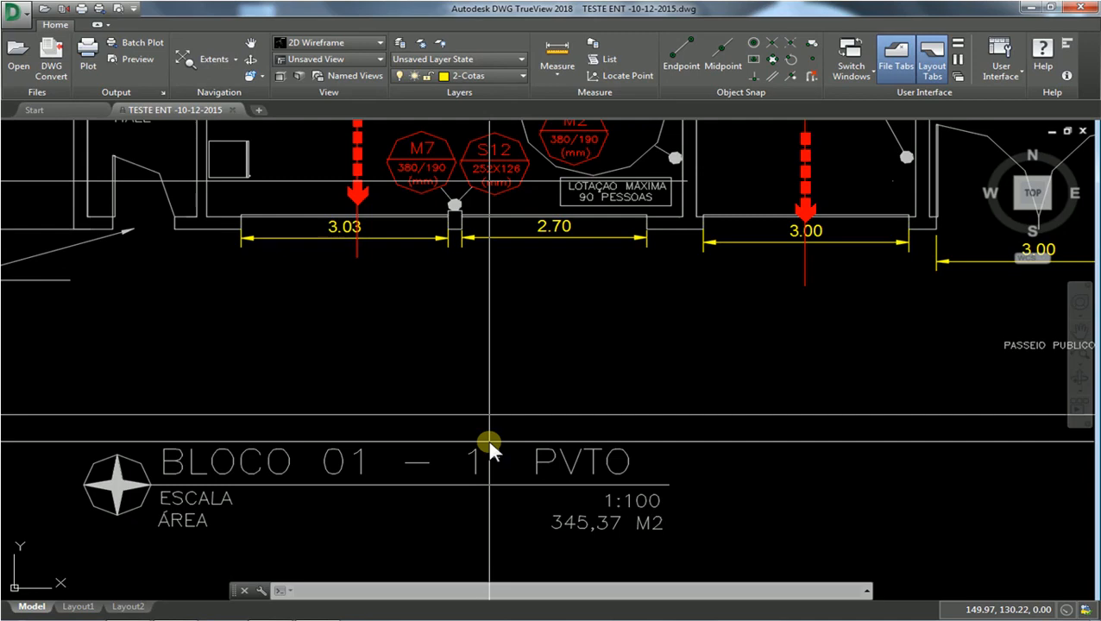
Step: Examine the restaurant's dimensioned front wall openings beside the hall on the Bloco 01 floor plan
{"action": "mouse_move", "coordinate": [440, 331]}
{"action": "middle_mouse_down"}
{"action": "mouse_move", "coordinate": [369, 457]}
{"action": "mouse_move", "coordinate": [319, 466]}
{"action": "middle_mouse_up"}
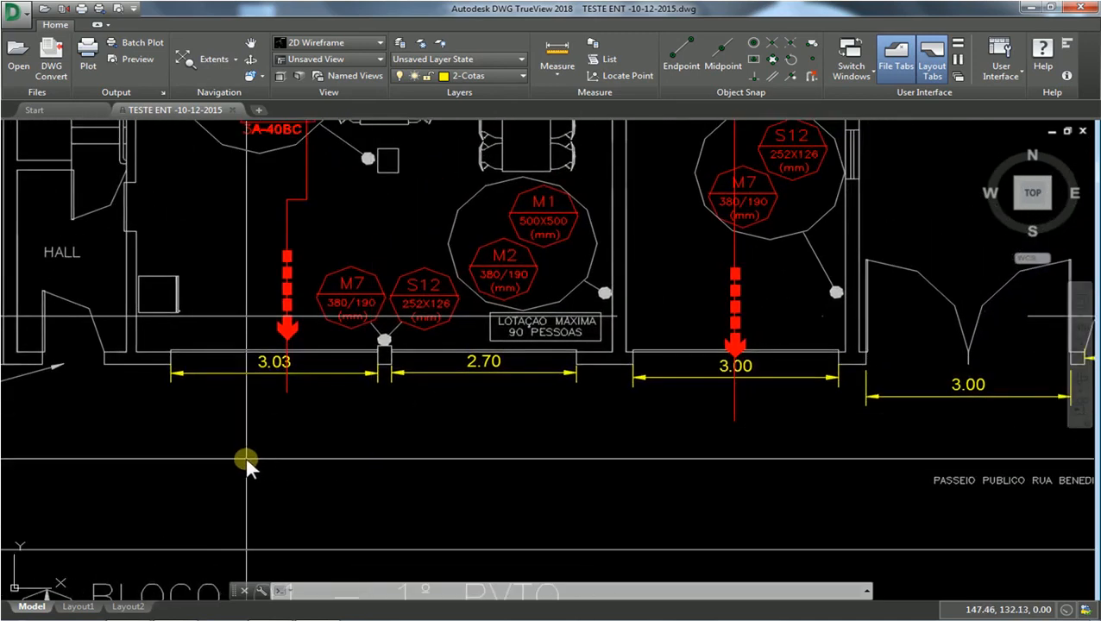
{"action": "middle_click_drag", "start_coordinate": [213, 441], "coordinate": [327, 344]}
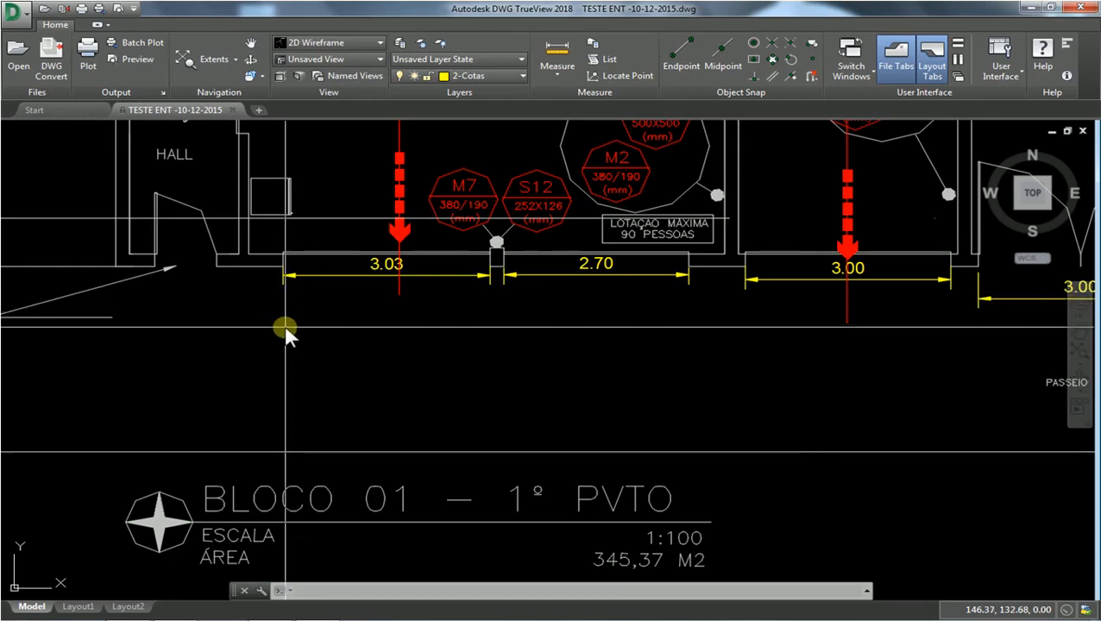
{"action": "middle_click_drag", "start_coordinate": [288, 317], "coordinate": [278, 468]}
{"action": "mouse_move", "coordinate": [312, 341]}
{"action": "middle_mouse_down"}
{"action": "mouse_move", "coordinate": [297, 604]}
{"action": "mouse_move", "coordinate": [354, 373]}
{"action": "mouse_move", "coordinate": [354, 288]}
{"action": "middle_mouse_up"}
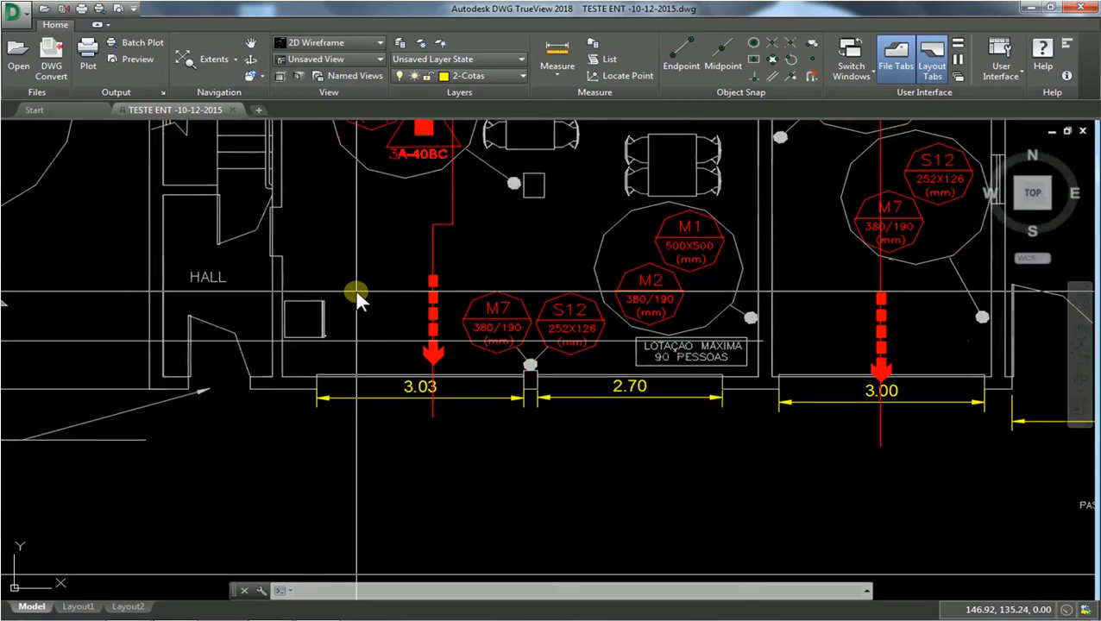
{"action": "scroll", "coordinate": [354, 288], "scroll_direction": "down", "scroll_amount": 2}
{"action": "middle_click_drag", "start_coordinate": [397, 318], "coordinate": [369, 457]}
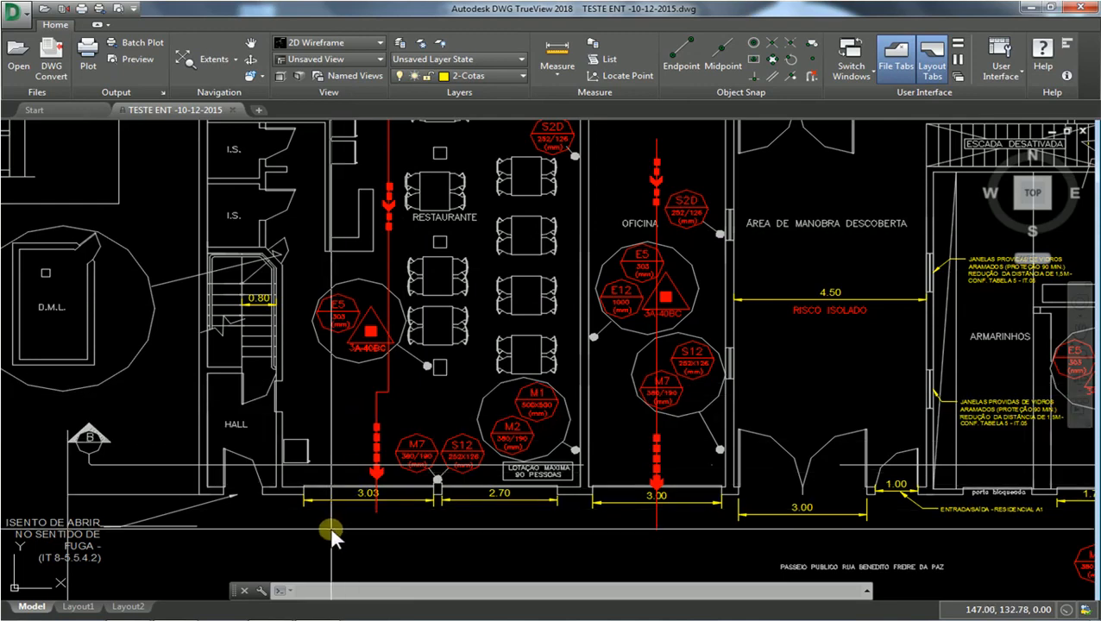
{"action": "scroll", "coordinate": [327, 528], "scroll_direction": "up", "scroll_amount": 4}
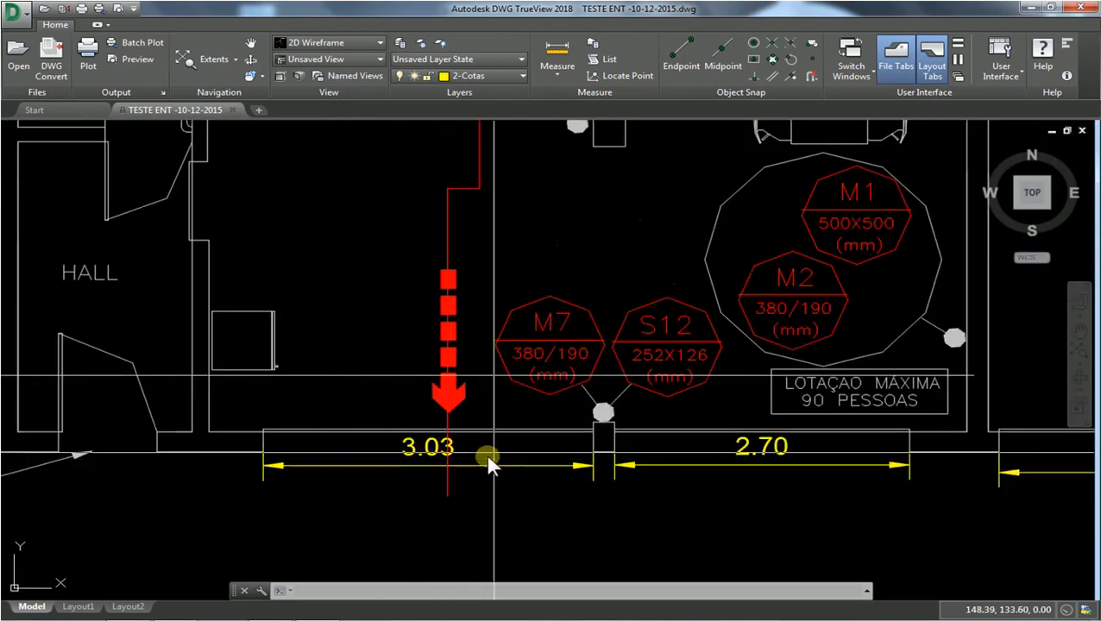
{"action": "middle_click_drag", "start_coordinate": [521, 459], "coordinate": [486, 380]}
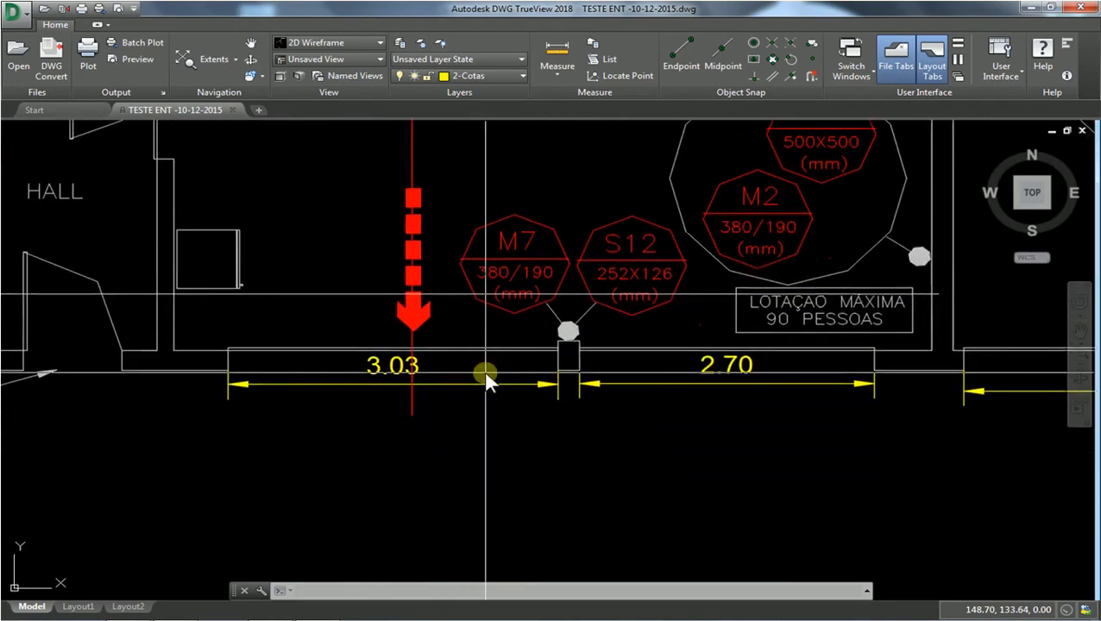
{"action": "scroll", "coordinate": [359, 418], "scroll_direction": "down", "scroll_amount": 2}
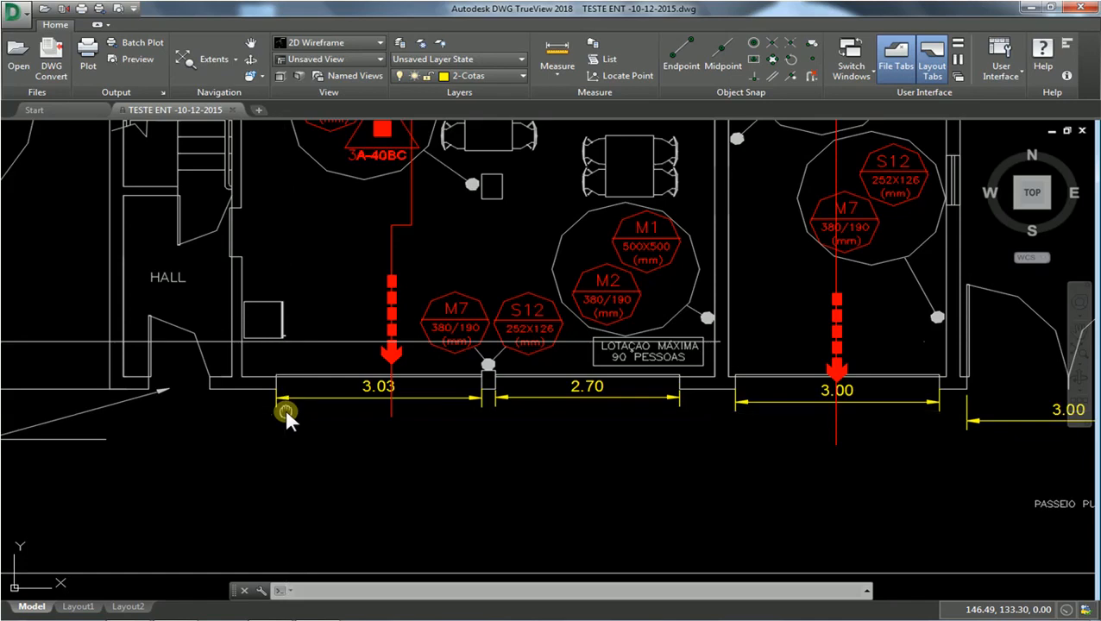
{"action": "middle_click_drag", "start_coordinate": [285, 408], "coordinate": [286, 298]}
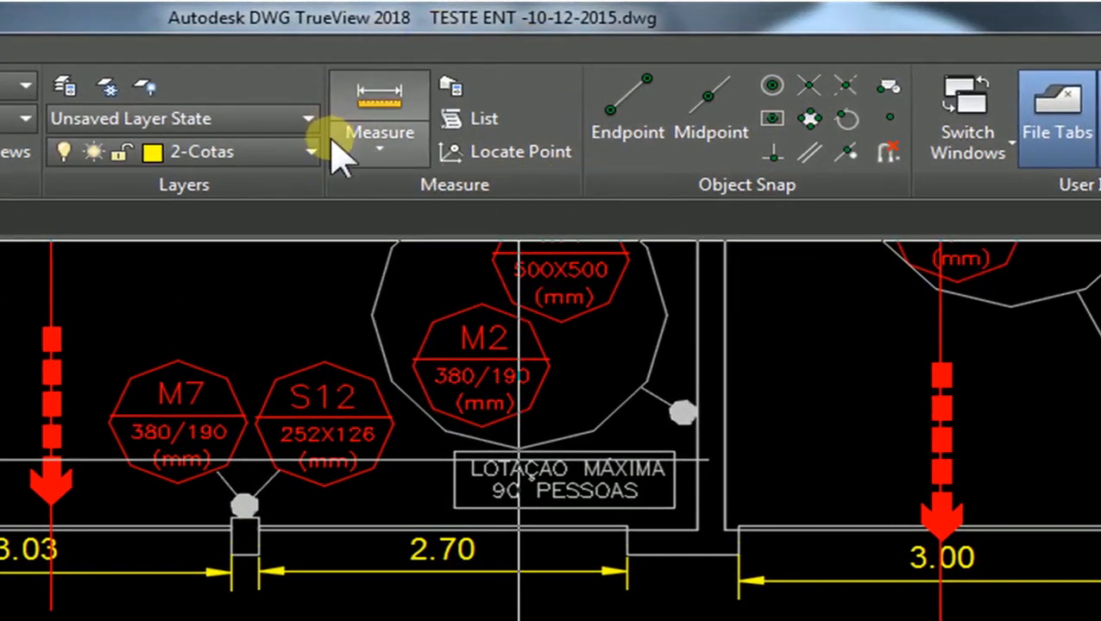
Step: Measure the distance between the two wall corners of the restaurant's front opening nearest the hall
{"action": "left_click", "coordinate": [387, 144]}
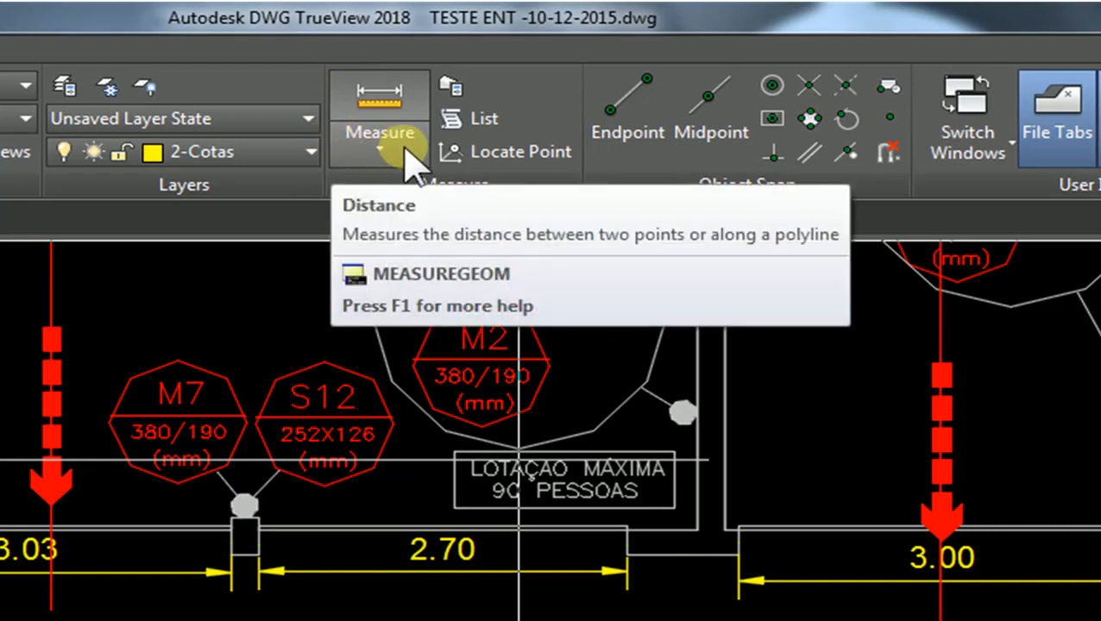
{"action": "left_click", "coordinate": [404, 156]}
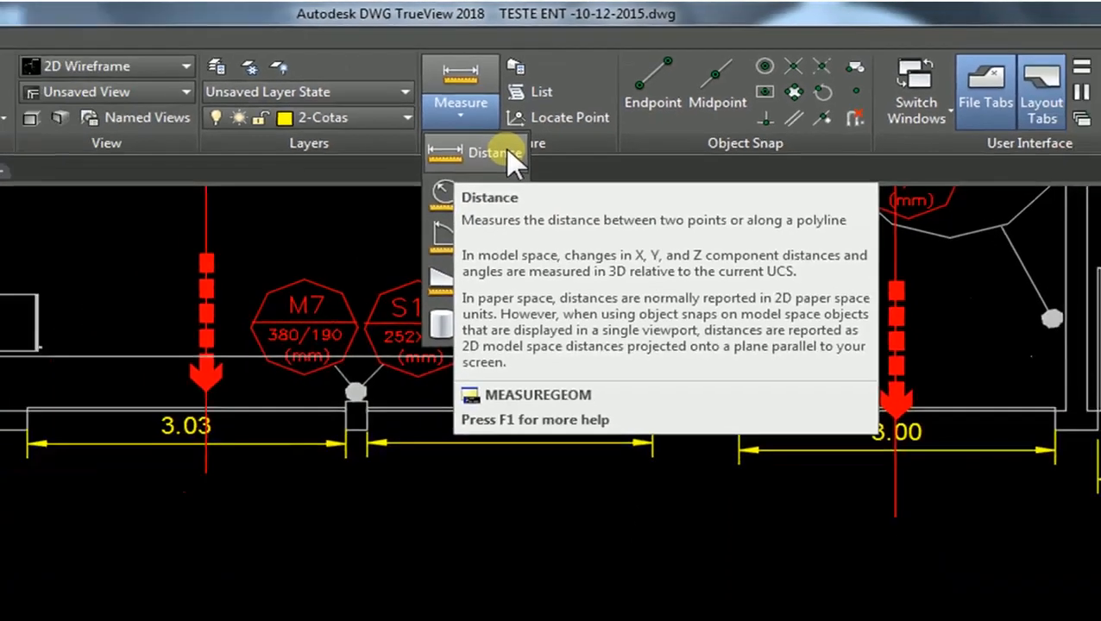
{"action": "left_click", "coordinate": [439, 198]}
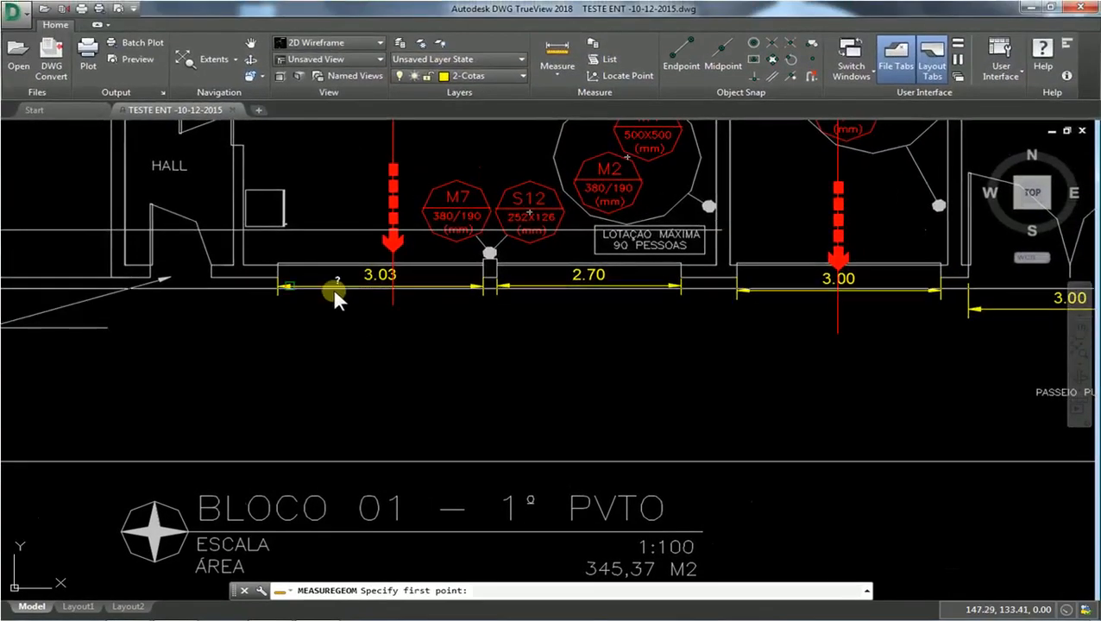
{"action": "scroll", "coordinate": [332, 288], "scroll_direction": "up", "scroll_amount": 4}
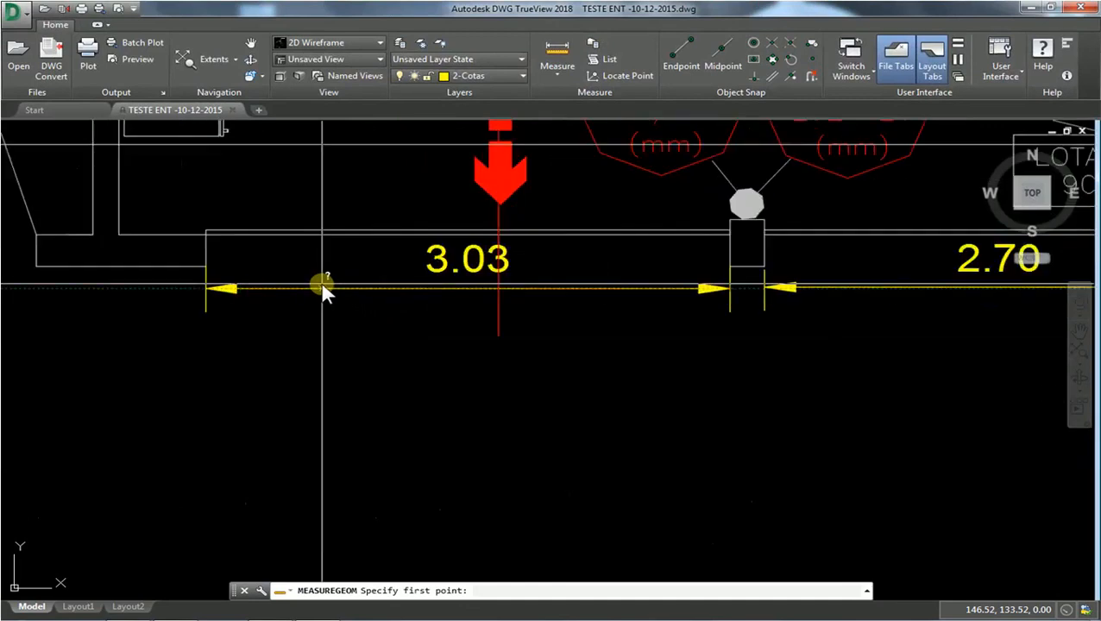
{"action": "scroll", "coordinate": [241, 288], "scroll_direction": "up", "scroll_amount": 4}
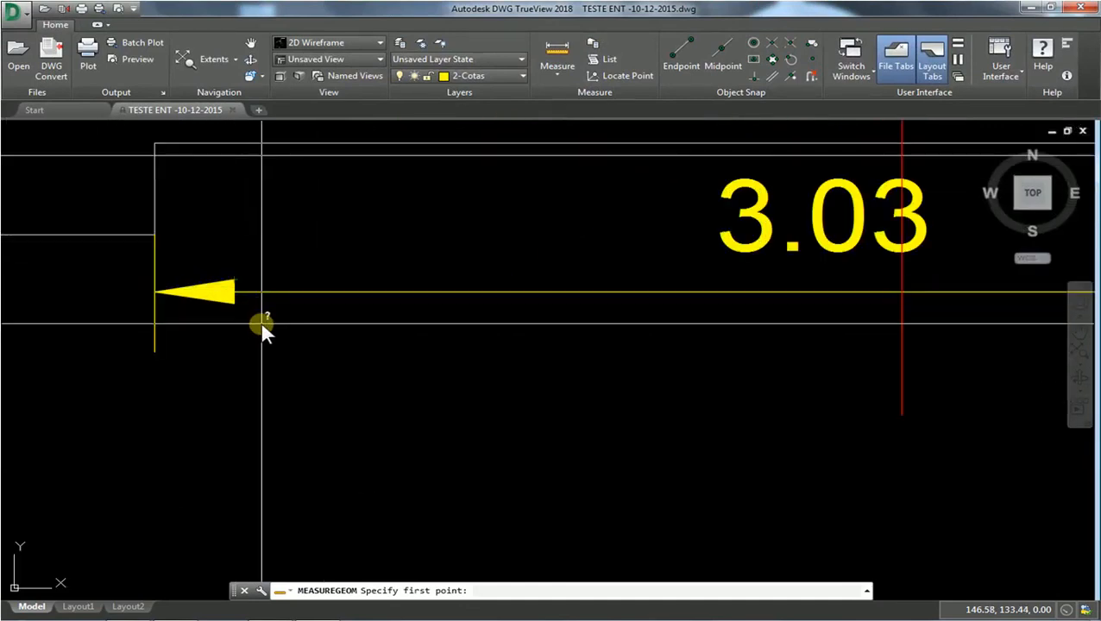
{"action": "scroll", "coordinate": [261, 324], "scroll_direction": "down", "scroll_amount": 2}
{"action": "scroll", "coordinate": [263, 332], "scroll_direction": "down", "scroll_amount": 4}
{"action": "scroll", "coordinate": [263, 332], "scroll_direction": "up", "scroll_amount": 5}
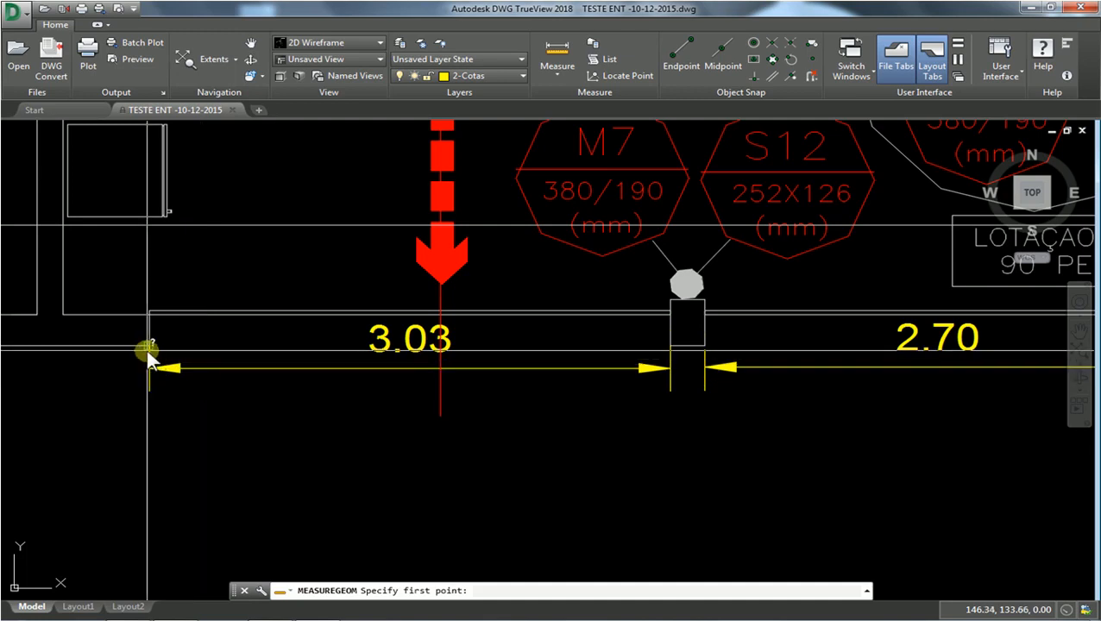
{"action": "scroll", "coordinate": [229, 429], "scroll_direction": "down", "scroll_amount": 2}
{"action": "mouse_move", "coordinate": [227, 418]}
{"action": "middle_mouse_down"}
{"action": "mouse_move", "coordinate": [440, 457]}
{"action": "mouse_move", "coordinate": [281, 456]}
{"action": "middle_mouse_up"}
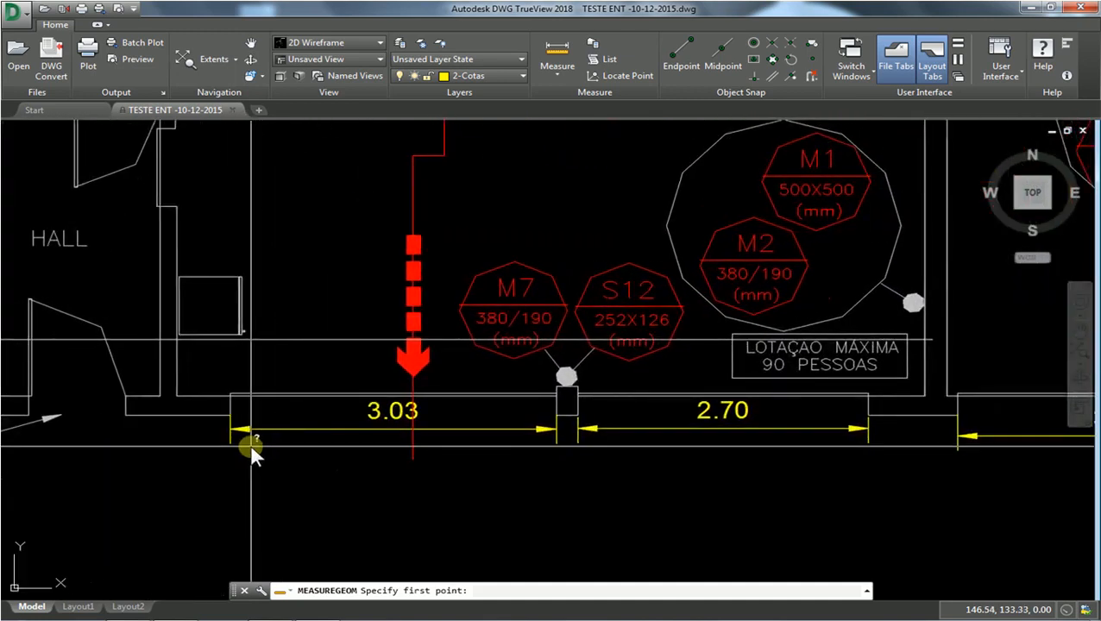
{"action": "scroll", "coordinate": [252, 447], "scroll_direction": "up", "scroll_amount": 2}
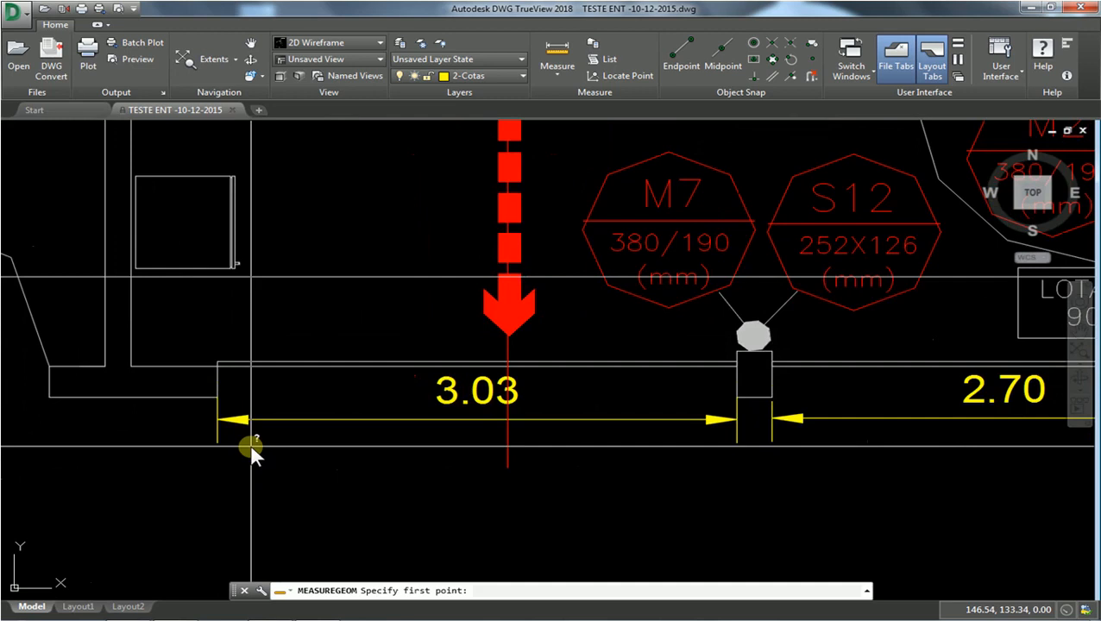
{"action": "left_click", "coordinate": [215, 401]}
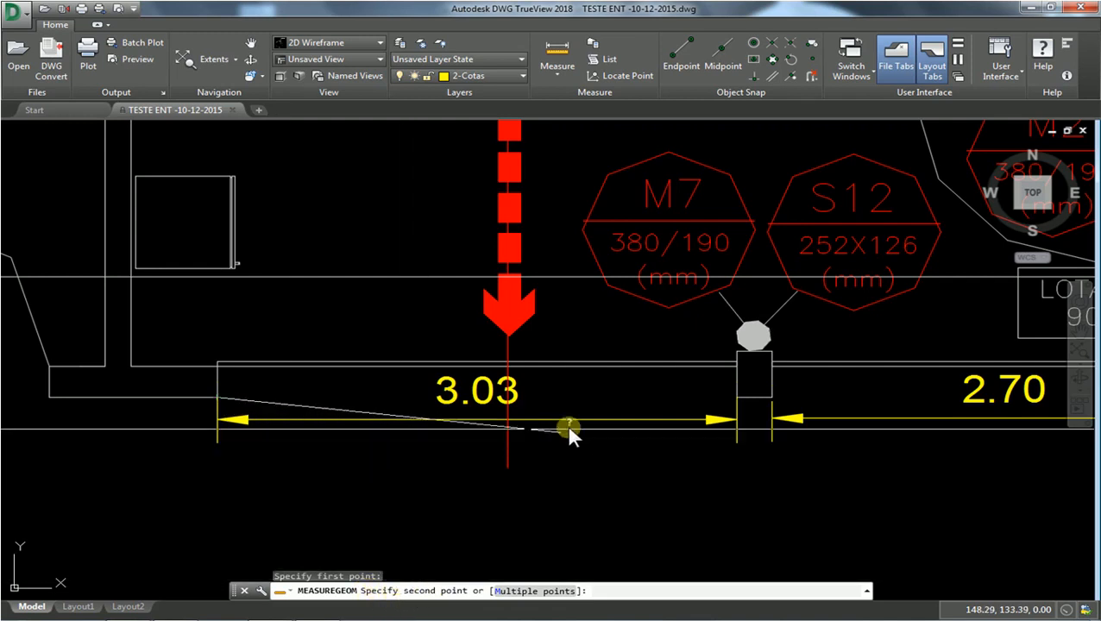
{"action": "left_click", "coordinate": [735, 397]}
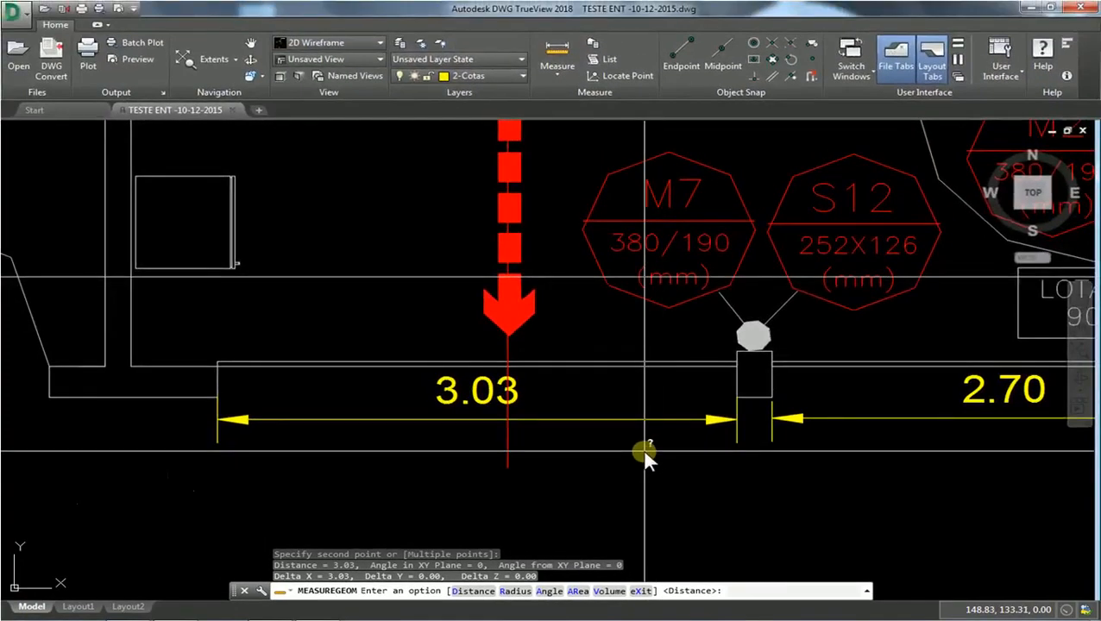
Step: Compare the measured restaurant opening and its dimension with the scale label in the Bloco 01 title
{"action": "scroll", "coordinate": [644, 455], "scroll_direction": "down", "scroll_amount": 2}
{"action": "mouse_move", "coordinate": [639, 463]}
{"action": "middle_mouse_down"}
{"action": "mouse_move", "coordinate": [644, 411]}
{"action": "mouse_move", "coordinate": [627, 429]}
{"action": "middle_mouse_up"}
{"action": "scroll", "coordinate": [630, 395], "scroll_direction": "up", "scroll_amount": 2}
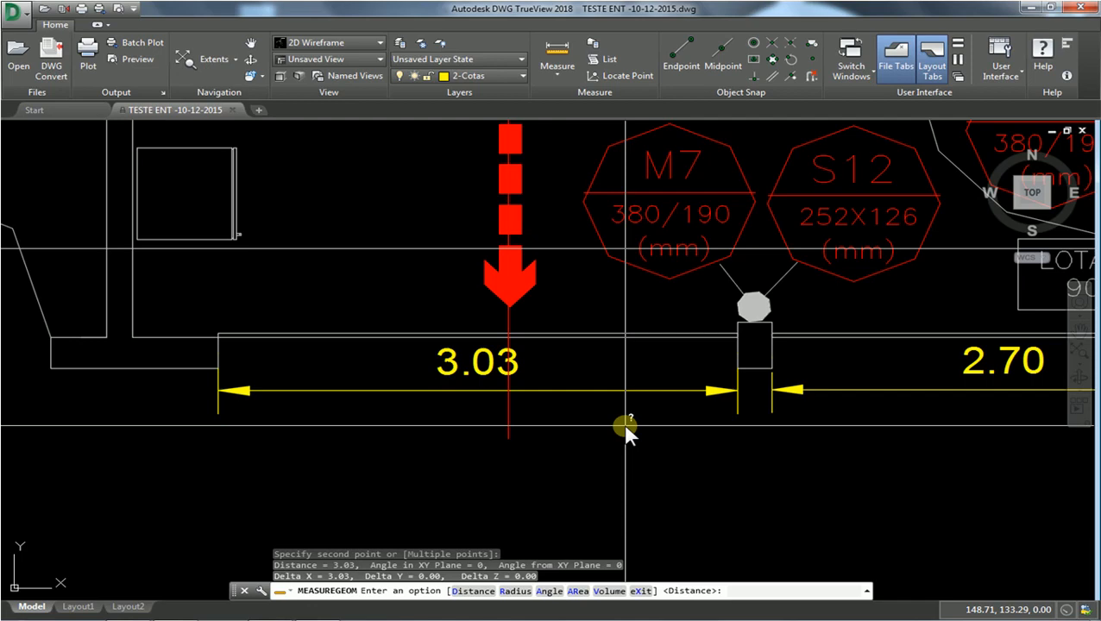
{"action": "scroll", "coordinate": [626, 431], "scroll_direction": "down", "scroll_amount": 6}
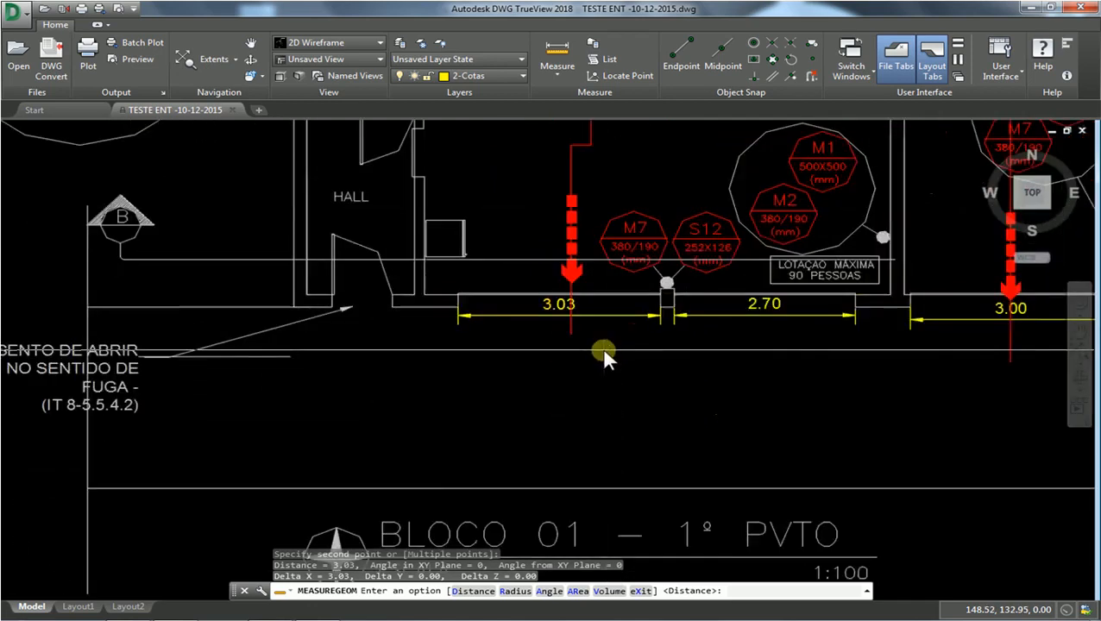
{"action": "scroll", "coordinate": [580, 492], "scroll_direction": "up", "scroll_amount": 4}
{"action": "middle_click_drag", "start_coordinate": [786, 515], "coordinate": [484, 516]}
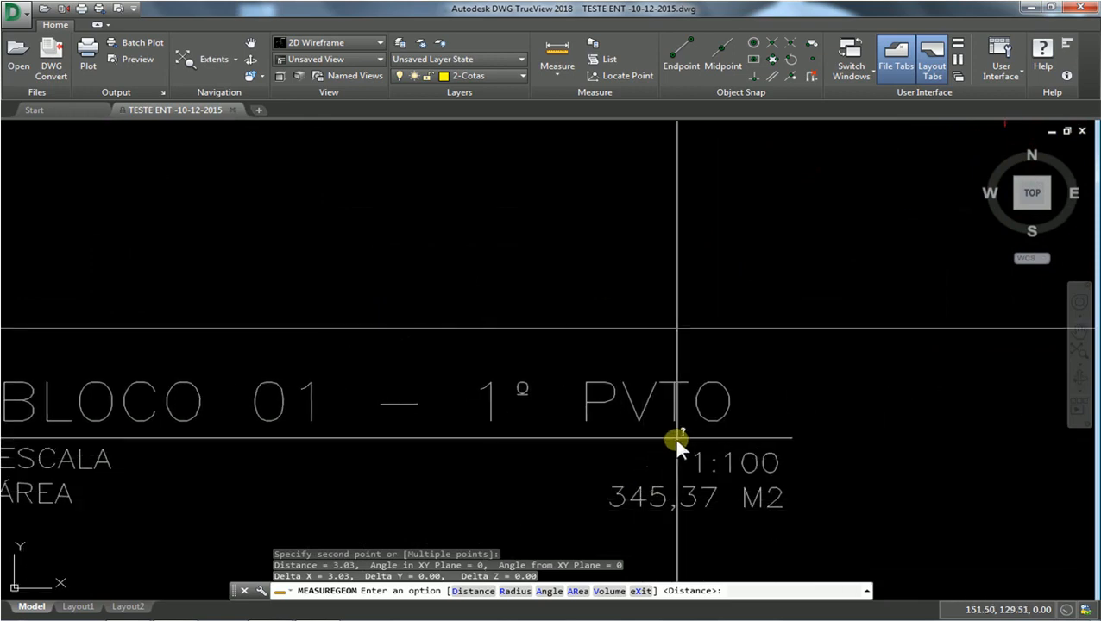
{"action": "middle_click_drag", "start_coordinate": [424, 340], "coordinate": [490, 448]}
{"action": "scroll", "coordinate": [474, 430], "scroll_direction": "down", "scroll_amount": 4}
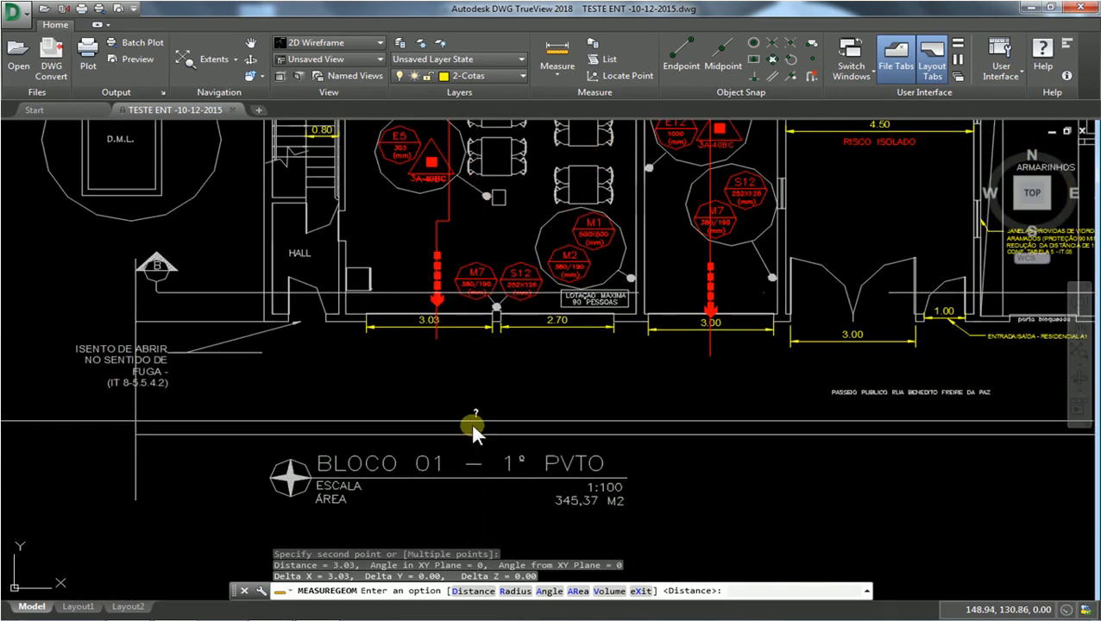
{"action": "scroll", "coordinate": [403, 315], "scroll_direction": "up", "scroll_amount": 4}
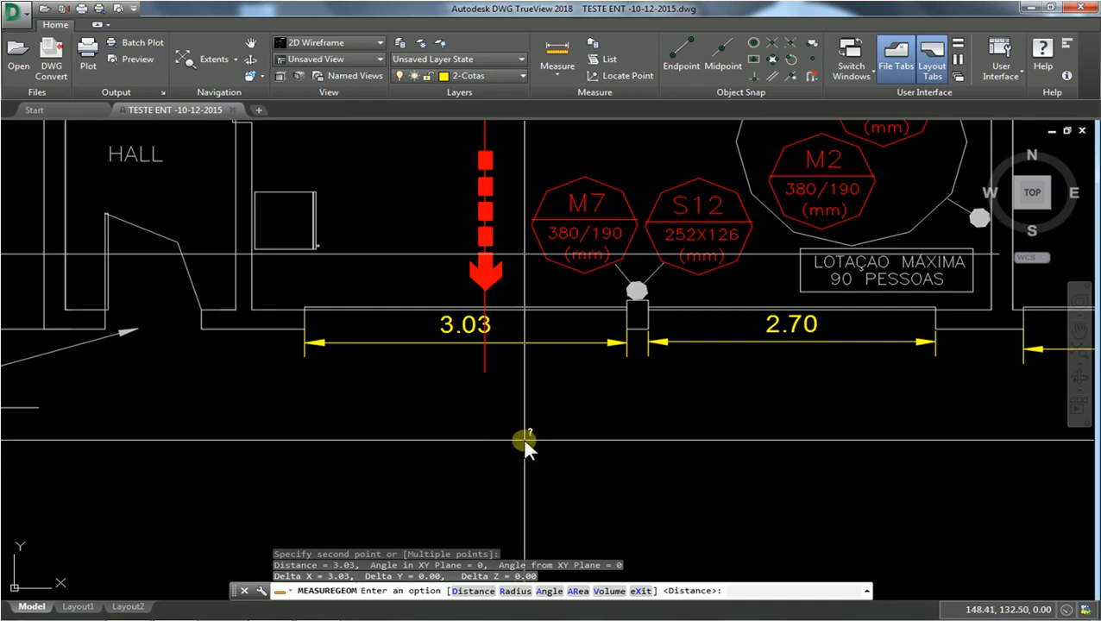
{"action": "mouse_move", "coordinate": [524, 441]}
{"action": "middle_mouse_down"}
{"action": "mouse_move", "coordinate": [534, 458]}
{"action": "mouse_move", "coordinate": [510, 259]}
{"action": "mouse_move", "coordinate": [437, 413]}
{"action": "mouse_move", "coordinate": [447, 435]}
{"action": "middle_mouse_up"}
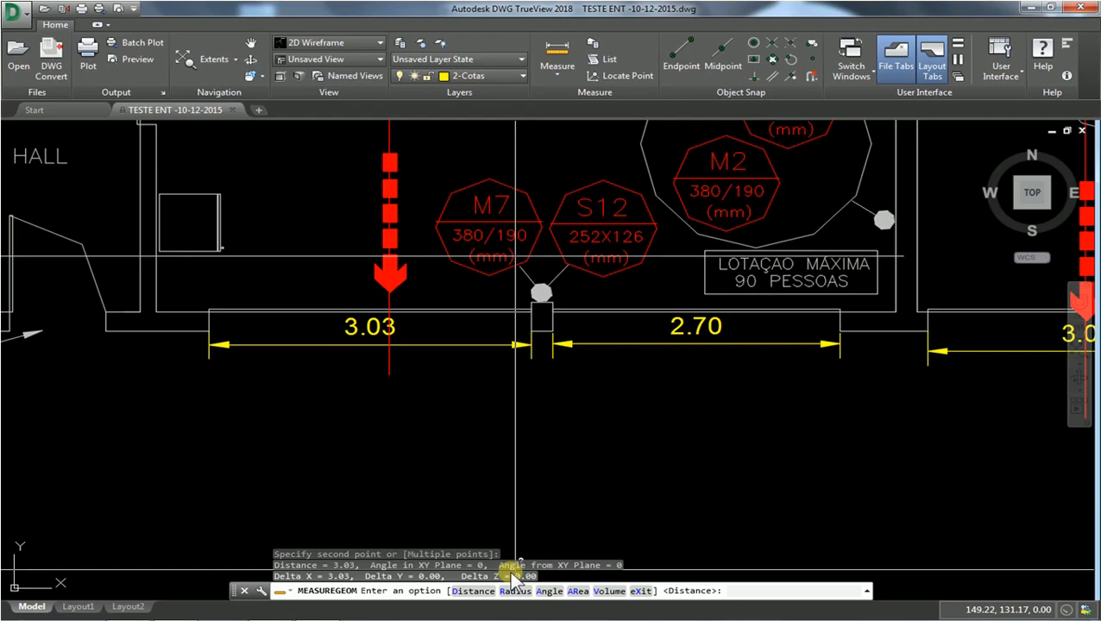
Step: Measure the ÁREA DE MANOBRA DESCOBERTA width from the wall corner at the ESCADA DESATIVADA to the opposite wall, and compare it with its dimension
{"action": "scroll", "coordinate": [498, 518], "scroll_direction": "down", "scroll_amount": 4}
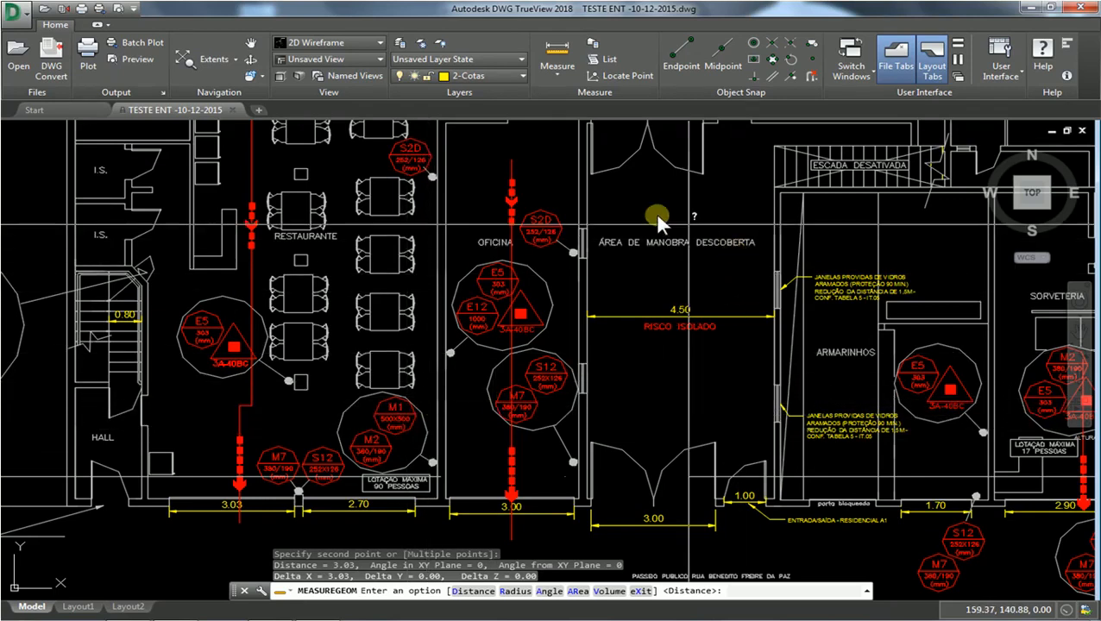
{"action": "left_click", "coordinate": [561, 76]}
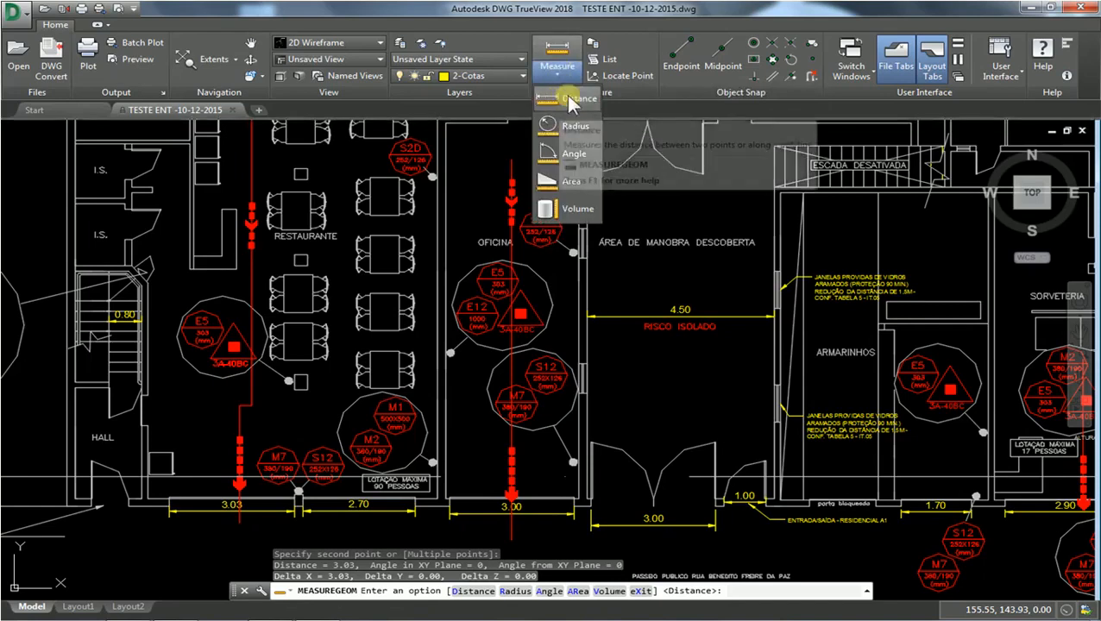
{"action": "left_click", "coordinate": [630, 29]}
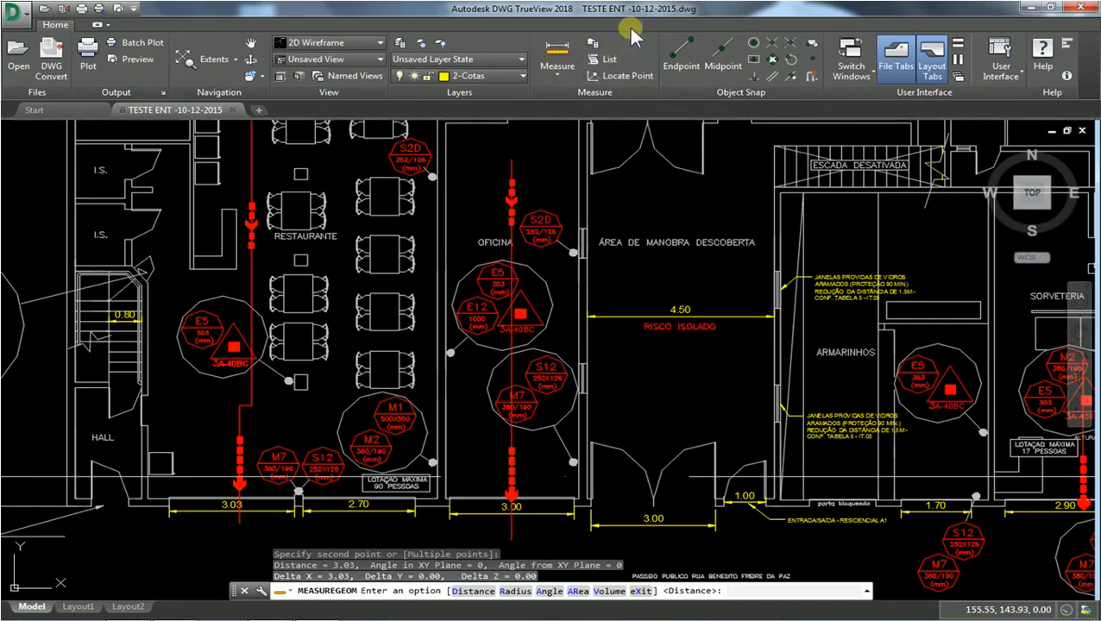
{"action": "left_click", "coordinate": [558, 53]}
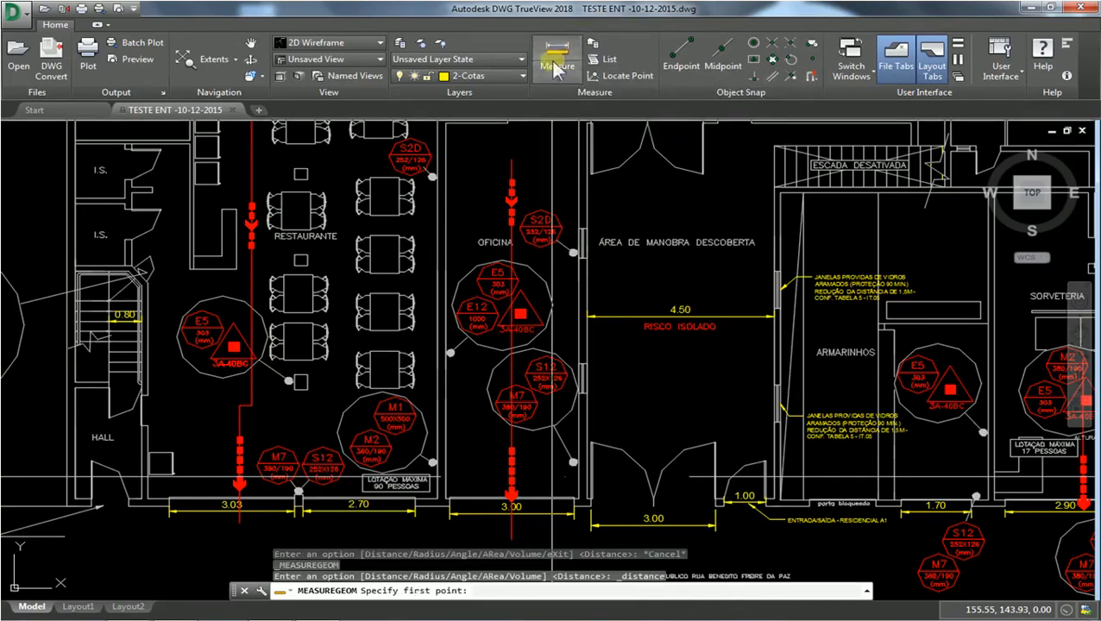
{"action": "mouse_move", "coordinate": [732, 343]}
{"action": "middle_mouse_down"}
{"action": "mouse_move", "coordinate": [634, 380]}
{"action": "mouse_move", "coordinate": [467, 390]}
{"action": "middle_mouse_up"}
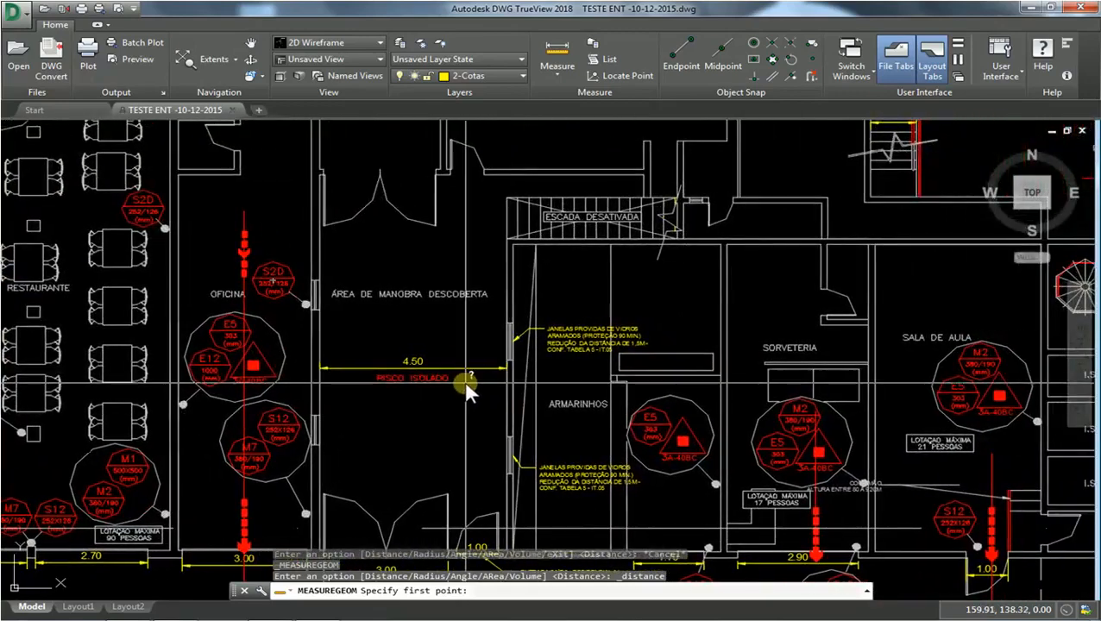
{"action": "scroll", "coordinate": [467, 391], "scroll_direction": "up", "scroll_amount": 3}
{"action": "middle_click_drag", "start_coordinate": [391, 303], "coordinate": [343, 433]}
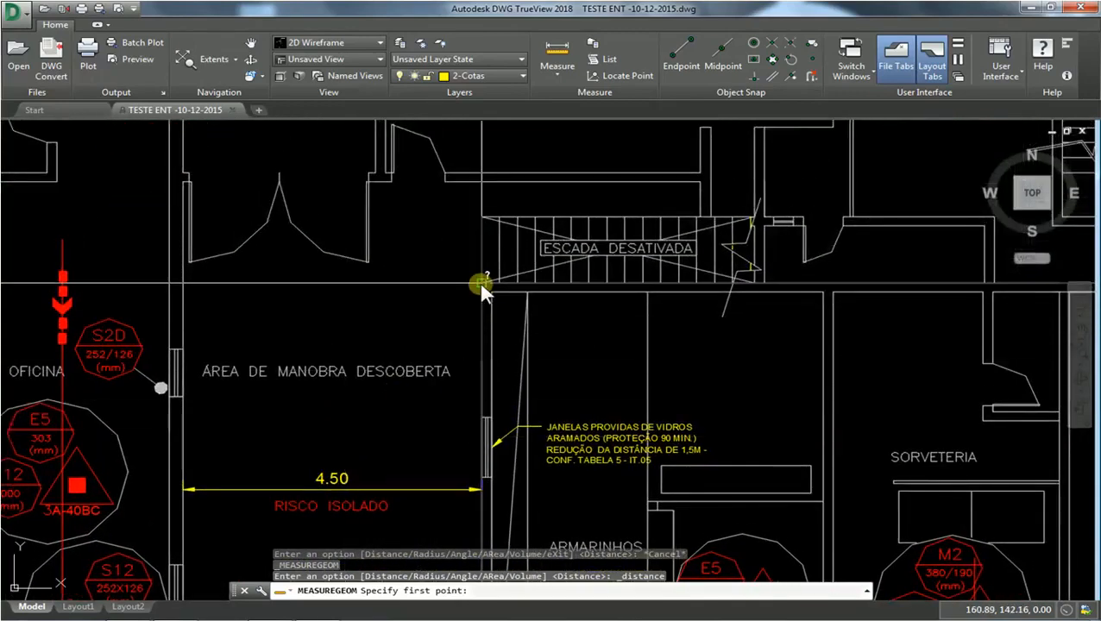
{"action": "left_click", "coordinate": [480, 291]}
{"action": "scroll", "coordinate": [481, 289], "scroll_direction": "down", "scroll_amount": 2}
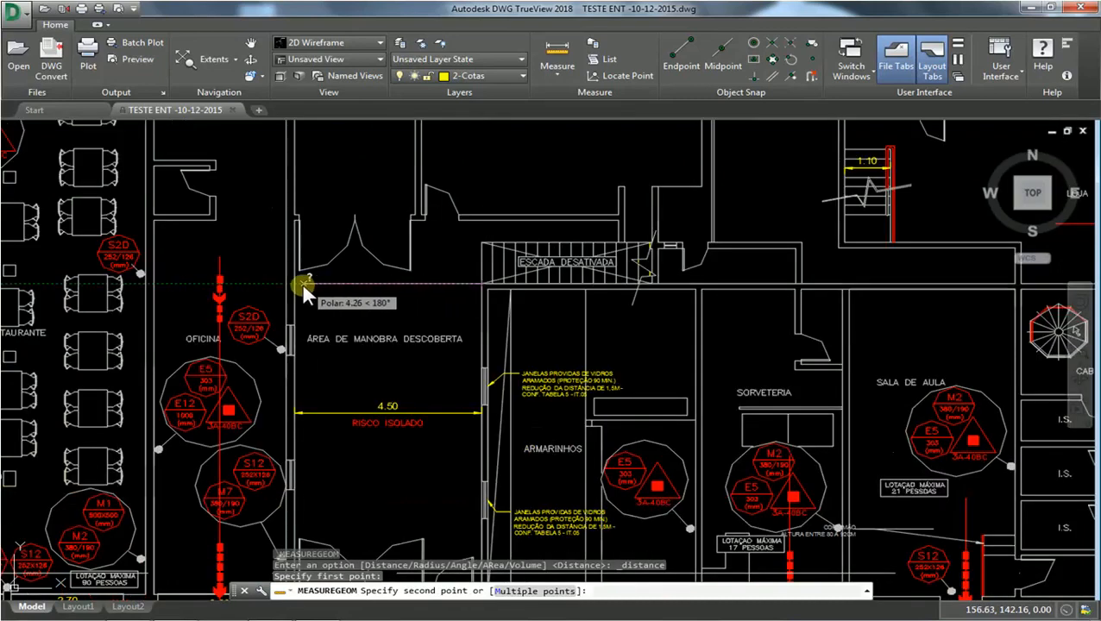
{"action": "scroll", "coordinate": [380, 288], "scroll_direction": "up", "scroll_amount": 4}
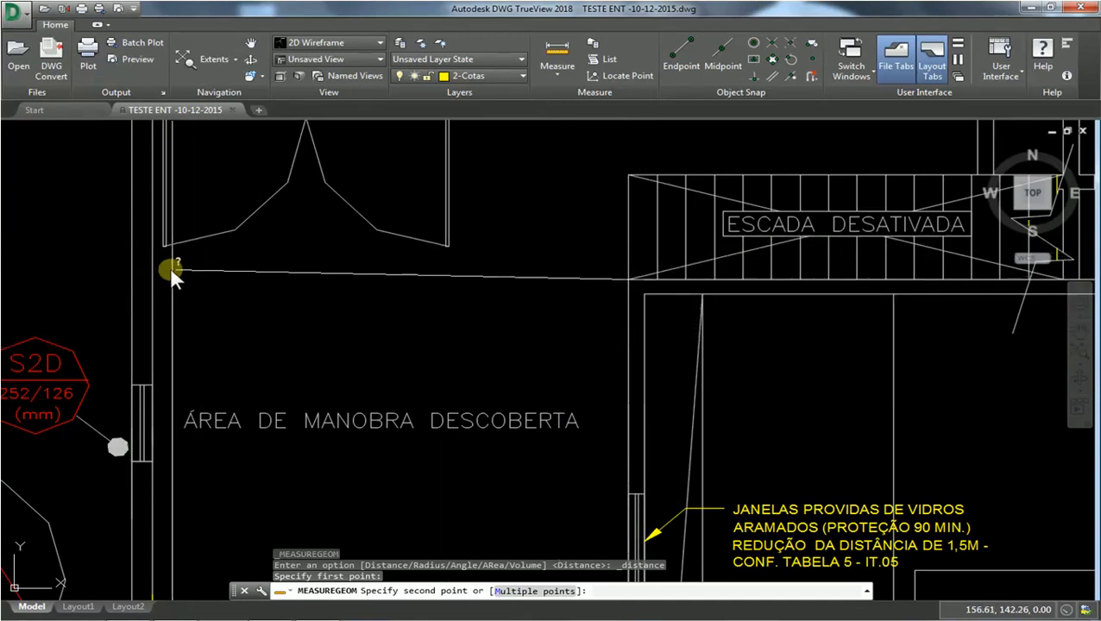
{"action": "left_click", "coordinate": [153, 288]}
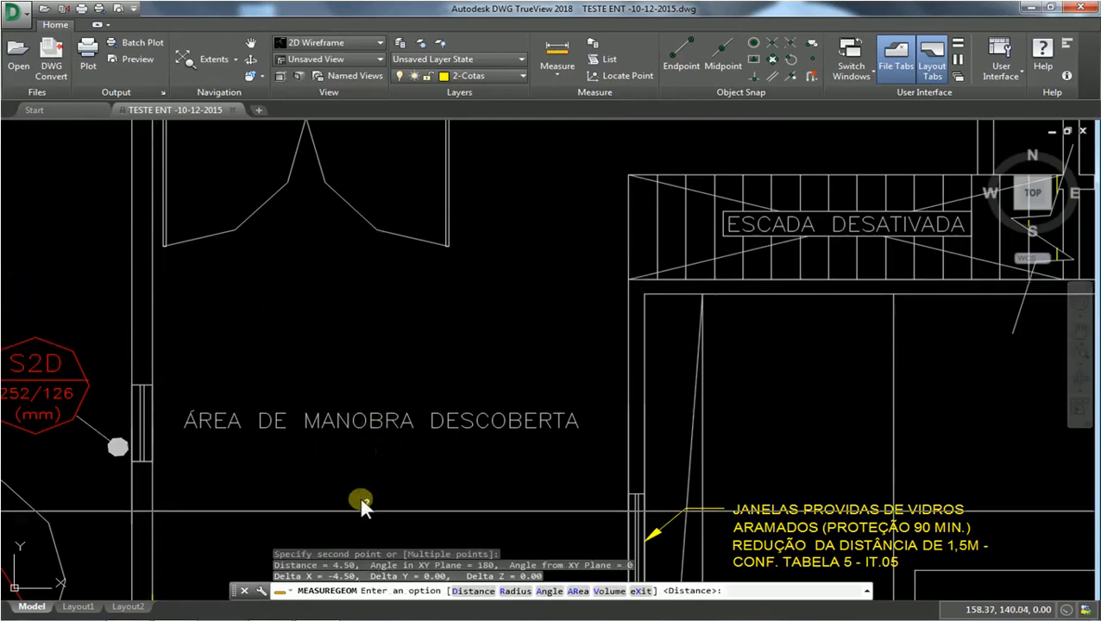
{"action": "mouse_move", "coordinate": [383, 475]}
{"action": "middle_mouse_down"}
{"action": "mouse_move", "coordinate": [392, 409]}
{"action": "mouse_move", "coordinate": [376, 331]}
{"action": "middle_mouse_up"}
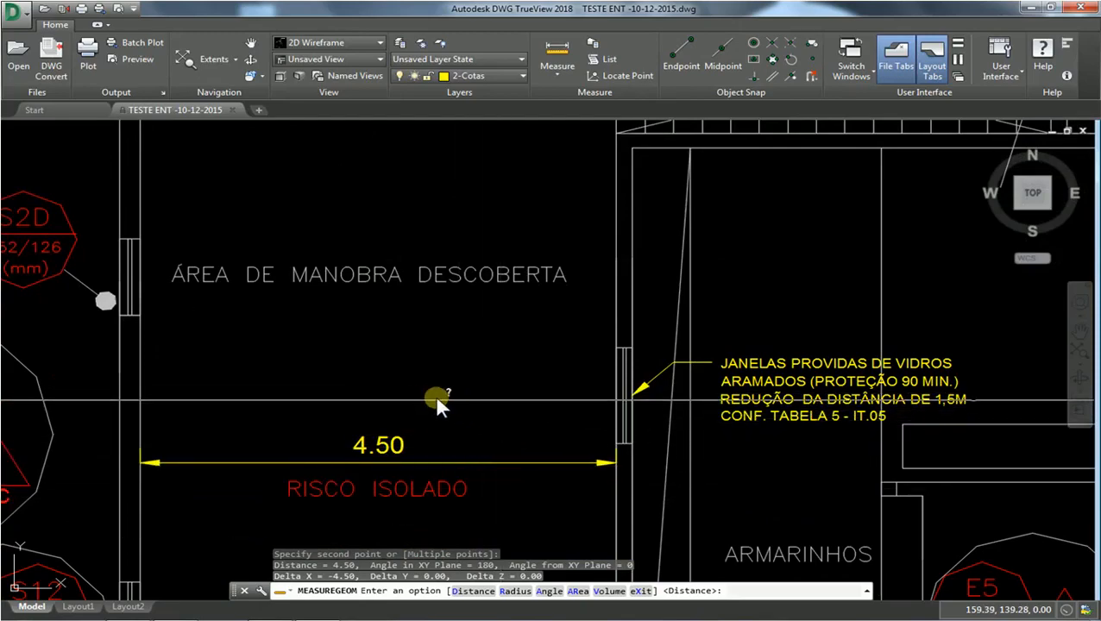
{"action": "scroll", "coordinate": [405, 399], "scroll_direction": "down", "scroll_amount": 4}
{"action": "scroll", "coordinate": [405, 406], "scroll_direction": "up", "scroll_amount": 2}
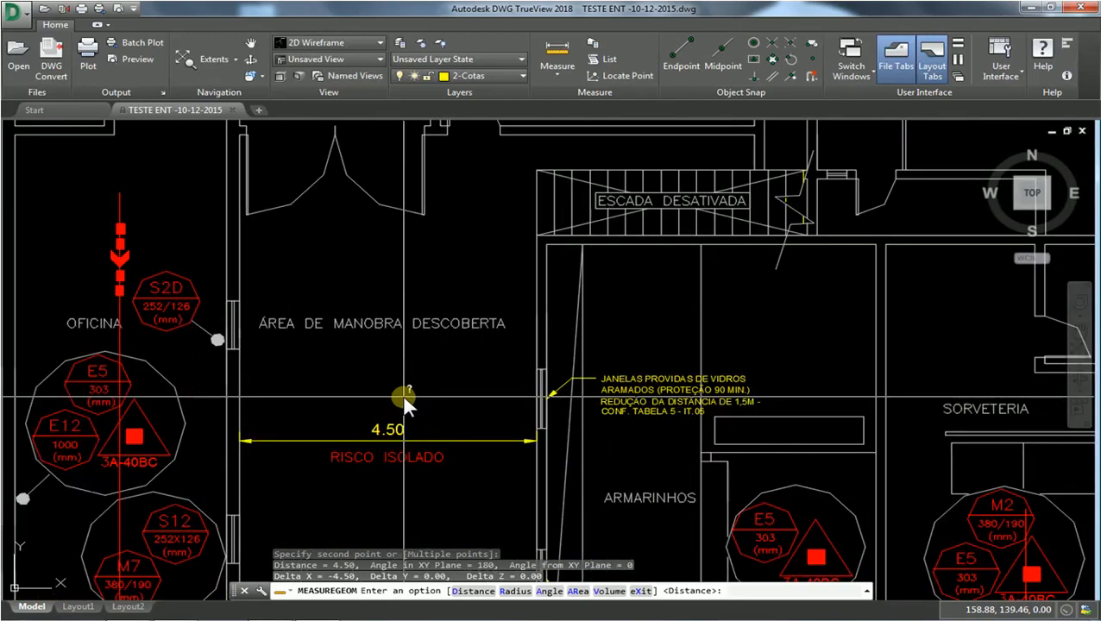
{"action": "middle_click_drag", "start_coordinate": [403, 380], "coordinate": [403, 396]}
Step: Measure the width of the dimensioned stair flight above the hall, between the ends of its dimension extension lines
{"action": "scroll", "coordinate": [402, 395], "scroll_direction": "down", "scroll_amount": 2}
{"action": "middle_click_drag", "start_coordinate": [490, 450], "coordinate": [460, 337]}
{"action": "middle_click_drag", "start_coordinate": [265, 357], "coordinate": [420, 389]}
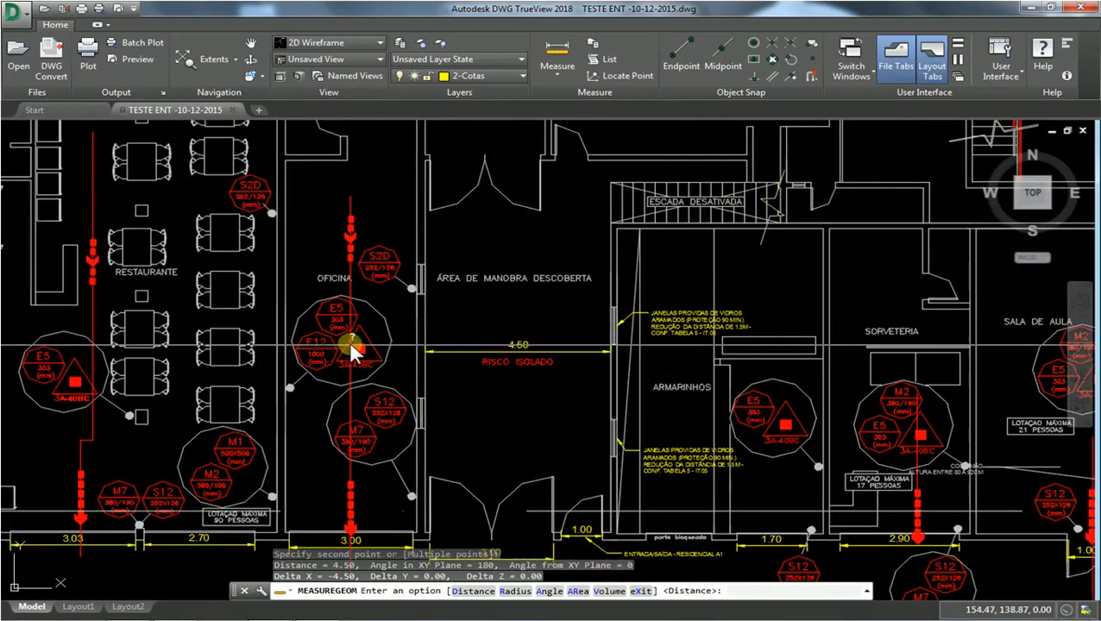
{"action": "middle_click_drag", "start_coordinate": [351, 343], "coordinate": [488, 293]}
{"action": "middle_click_drag", "start_coordinate": [184, 332], "coordinate": [422, 334]}
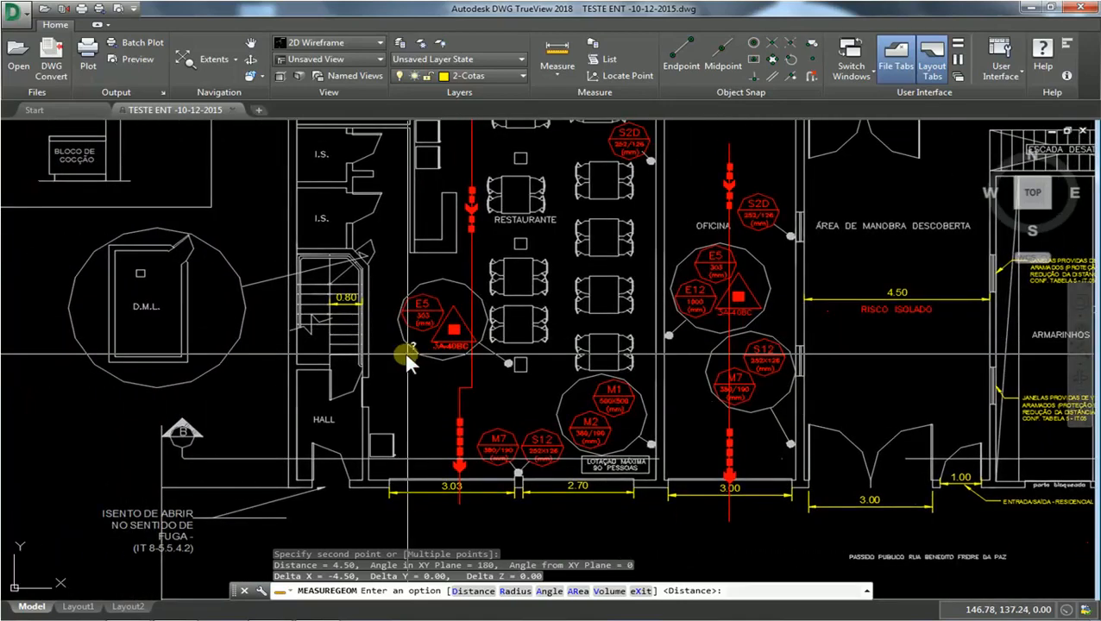
{"action": "scroll", "coordinate": [334, 307], "scroll_direction": "up", "scroll_amount": 3}
{"action": "scroll", "coordinate": [336, 311], "scroll_direction": "up", "scroll_amount": 2}
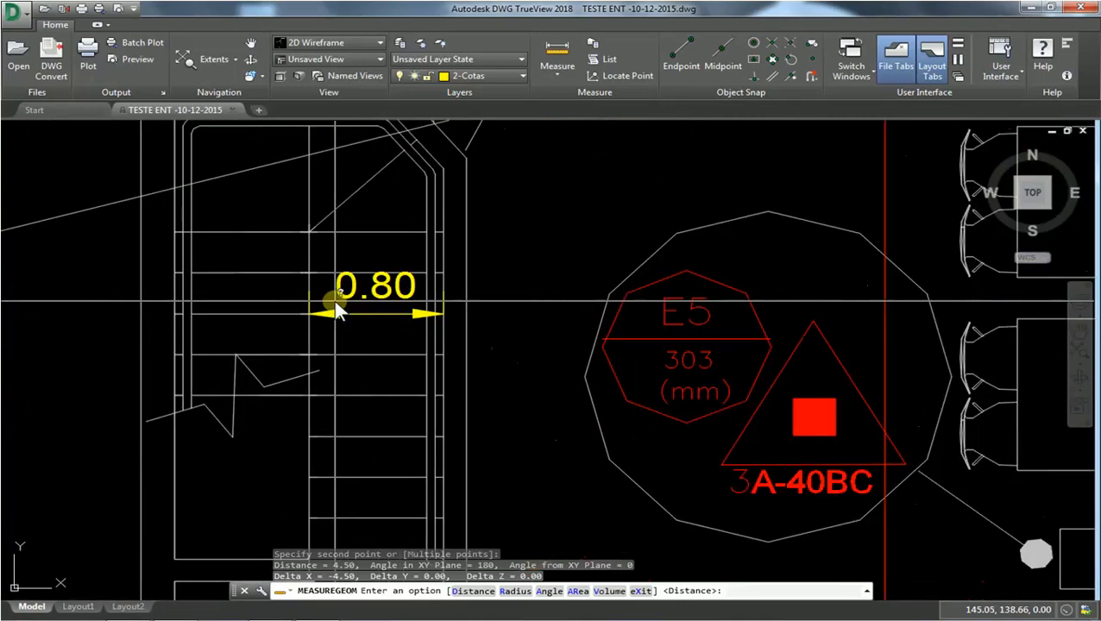
{"action": "middle_click_drag", "start_coordinate": [363, 311], "coordinate": [301, 342]}
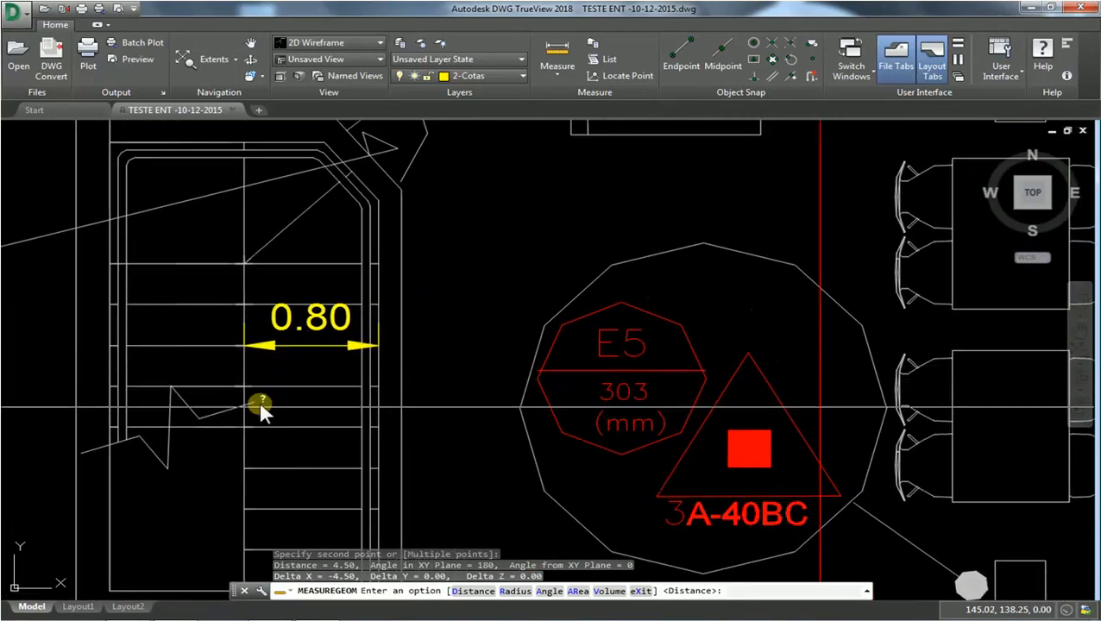
{"action": "left_click", "coordinate": [556, 54]}
{"action": "scroll", "coordinate": [245, 338], "scroll_direction": "up", "scroll_amount": 2}
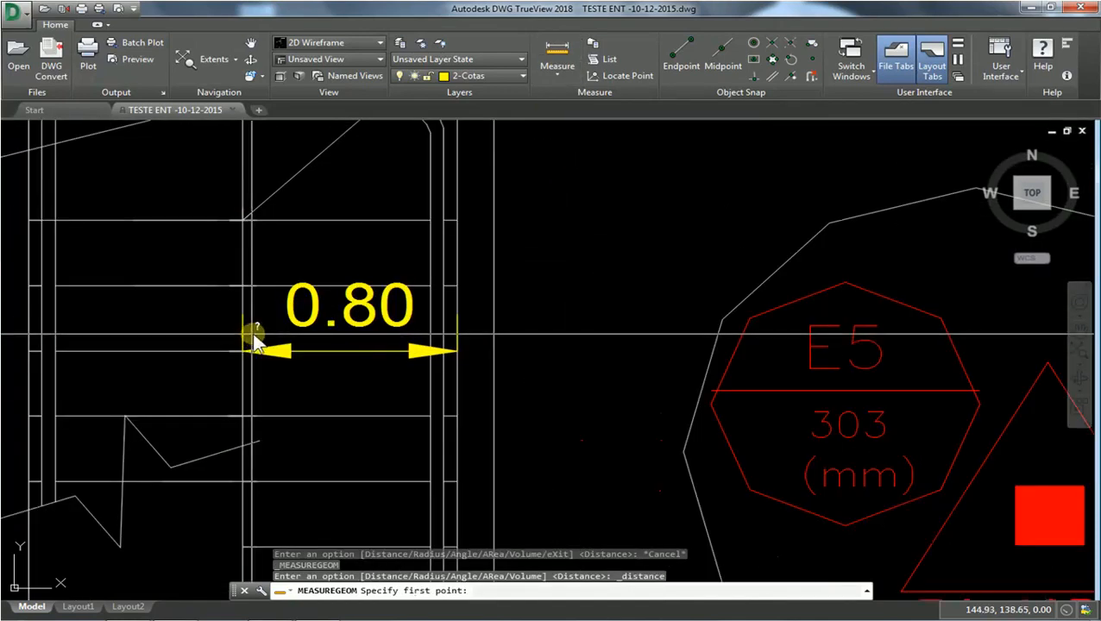
{"action": "left_click", "coordinate": [239, 316]}
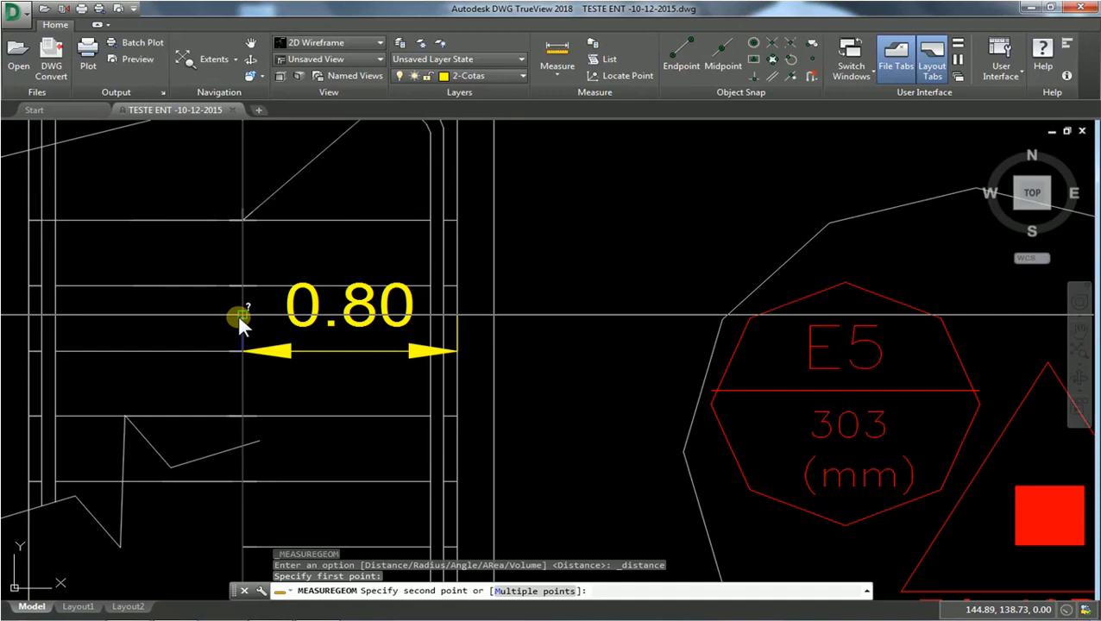
{"action": "left_click", "coordinate": [454, 319]}
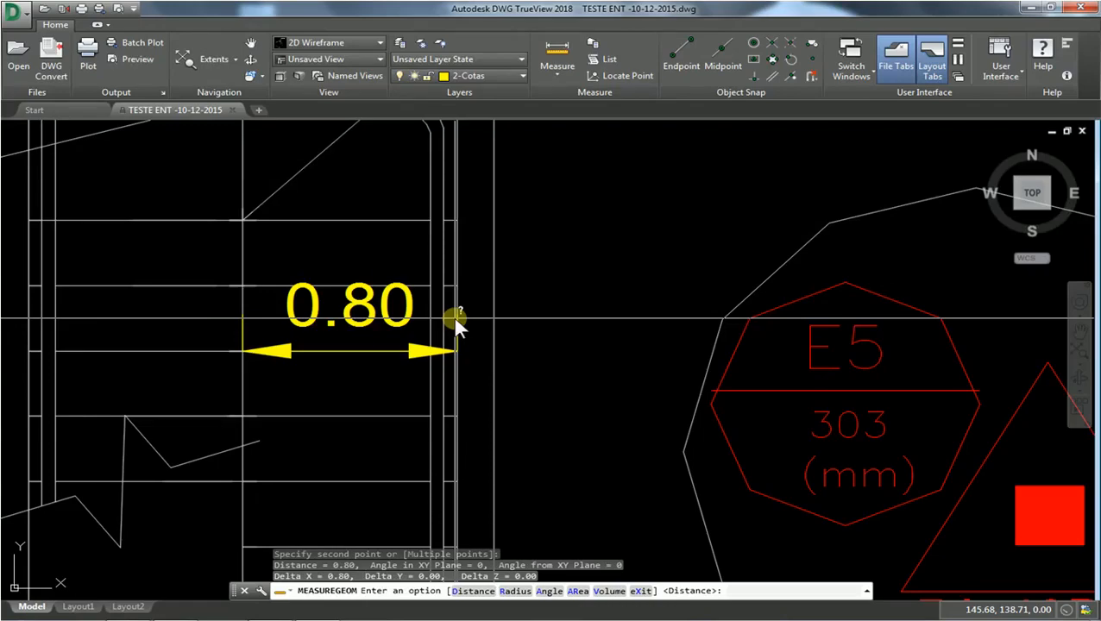
Step: Measure the undimensioned wall opening between the COPA and the BAR, from one wall end to the other
{"action": "scroll", "coordinate": [455, 321], "scroll_direction": "down", "scroll_amount": 4}
{"action": "scroll", "coordinate": [479, 341], "scroll_direction": "down", "scroll_amount": 5}
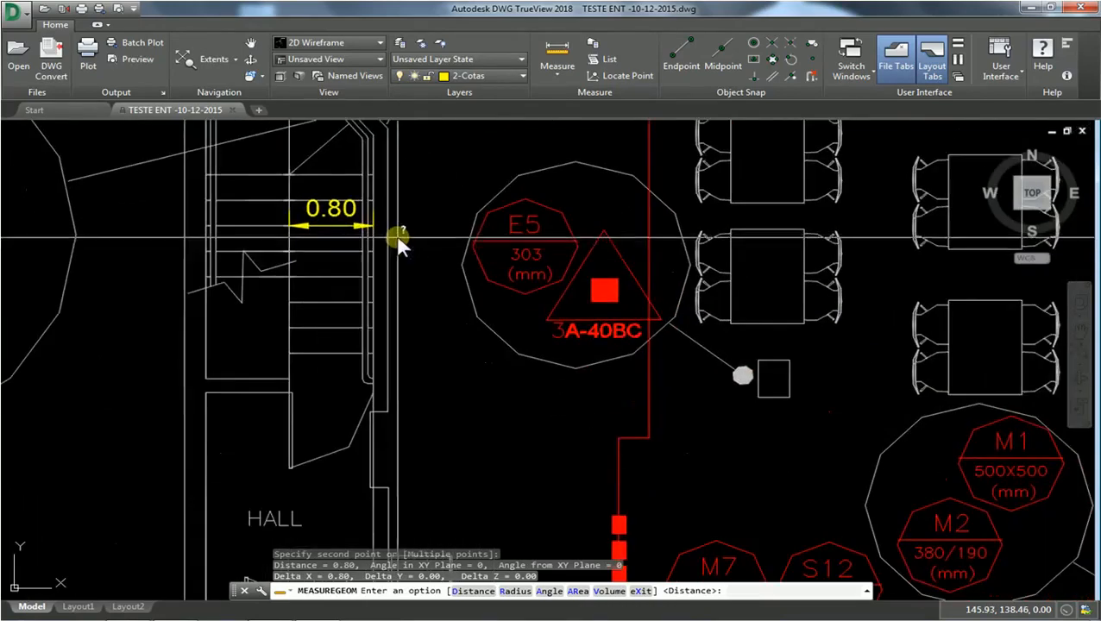
{"action": "scroll", "coordinate": [370, 293], "scroll_direction": "down", "scroll_amount": 4}
{"action": "scroll", "coordinate": [460, 306], "scroll_direction": "up", "scroll_amount": 5}
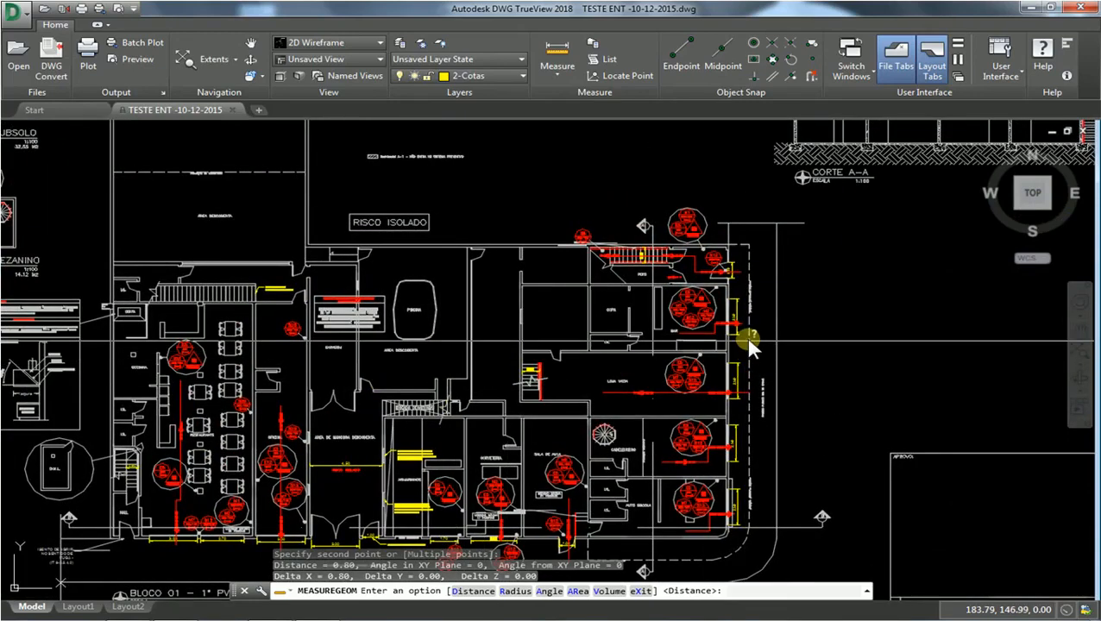
{"action": "scroll", "coordinate": [746, 335], "scroll_direction": "up", "scroll_amount": 5}
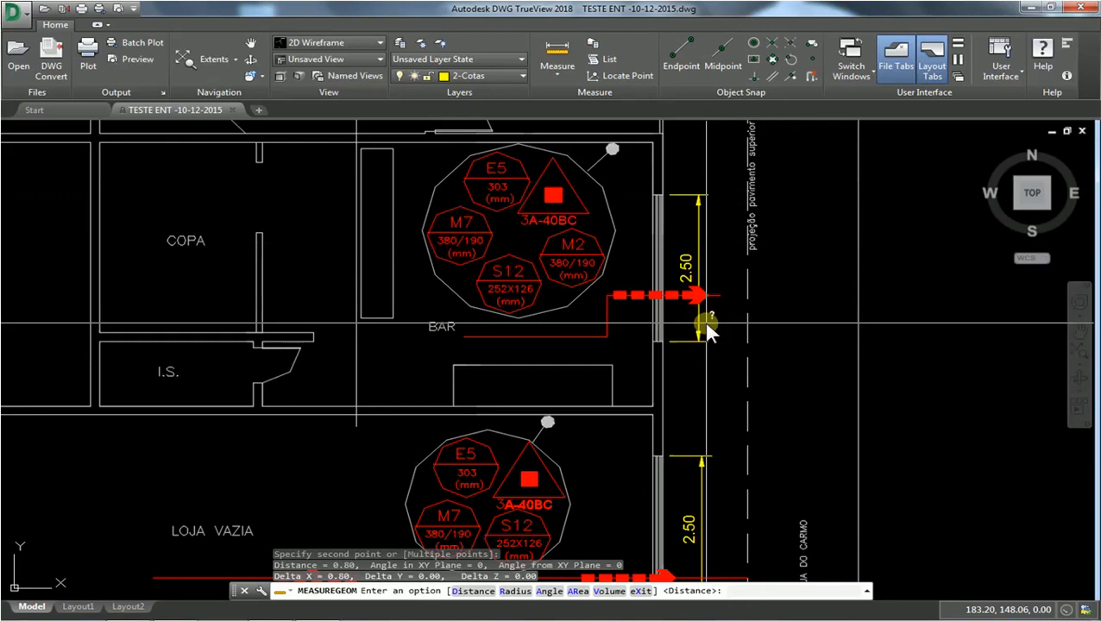
{"action": "middle_click_drag", "start_coordinate": [420, 327], "coordinate": [595, 327]}
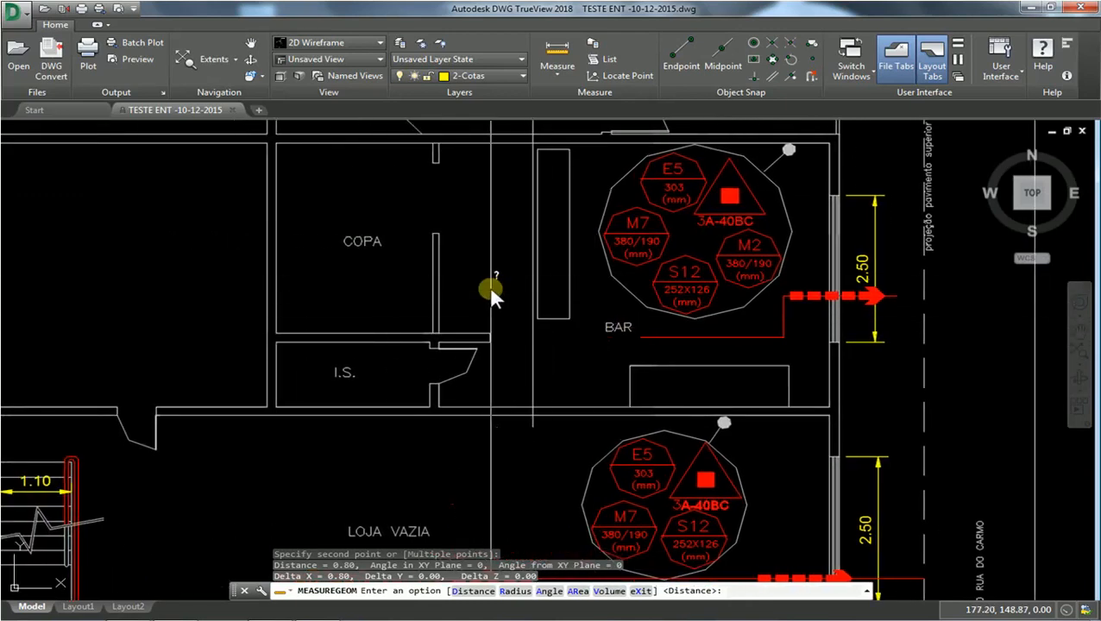
{"action": "middle_click_drag", "start_coordinate": [492, 282], "coordinate": [462, 379]}
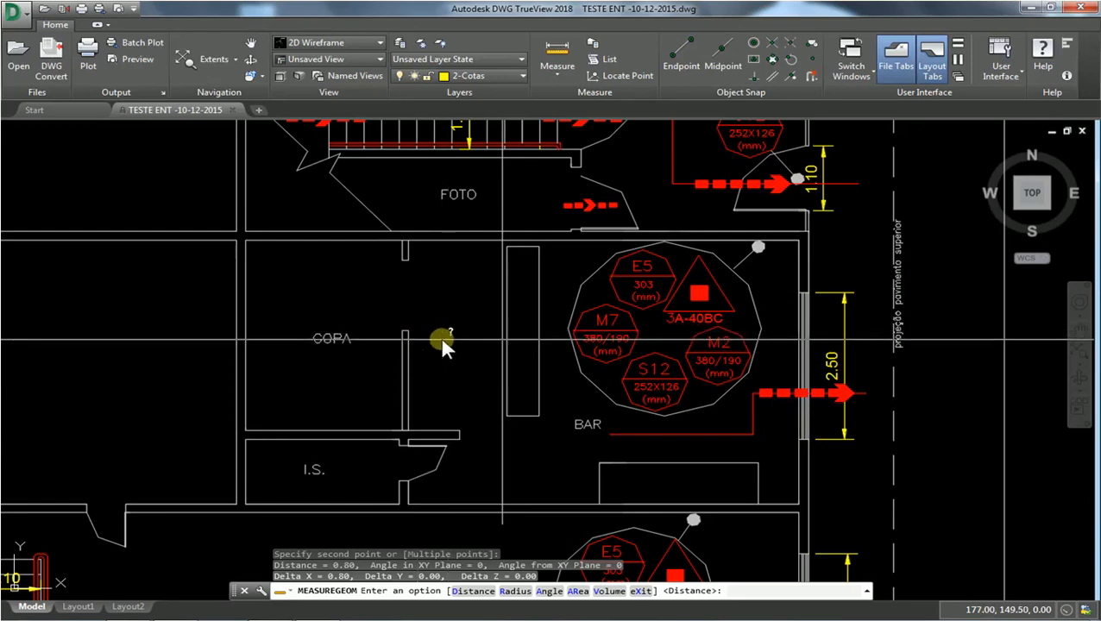
{"action": "left_click", "coordinate": [563, 59]}
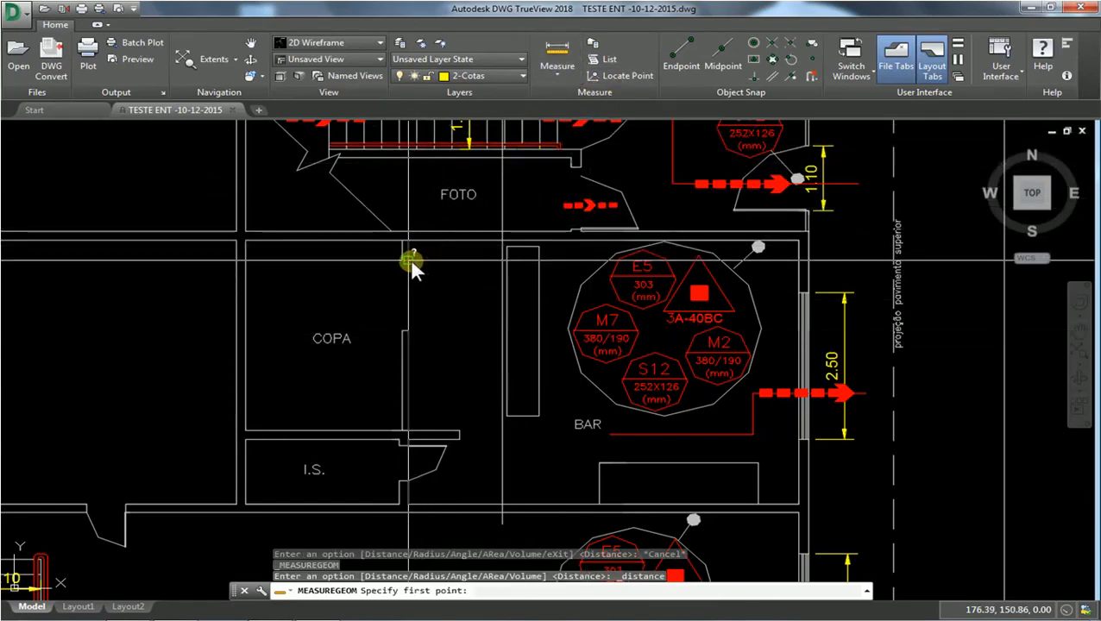
{"action": "left_click", "coordinate": [408, 260]}
{"action": "left_click", "coordinate": [410, 330]}
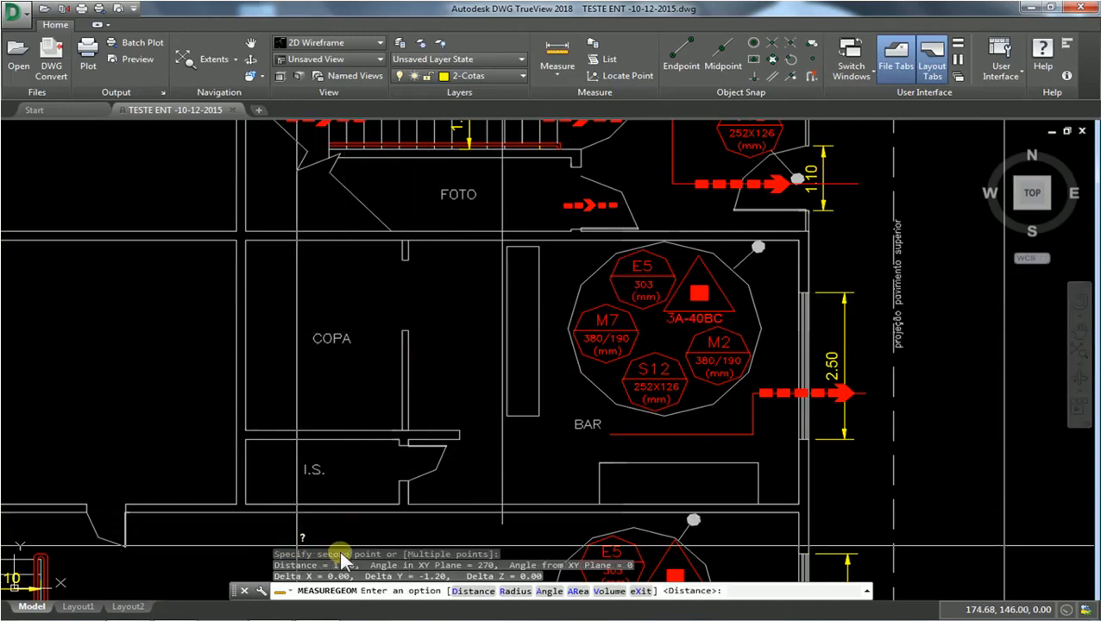
Step: Examine the overall first-floor plan, including the restaurant, workshop, manoeuvring area and RISCO ISOLADO zone, along with the neighbouring Bloco 02 rooms
{"action": "scroll", "coordinate": [437, 300], "scroll_direction": "down", "scroll_amount": 4}
{"action": "scroll", "coordinate": [349, 249], "scroll_direction": "down", "scroll_amount": 5}
{"action": "middle_click_drag", "start_coordinate": [504, 291], "coordinate": [577, 259]}
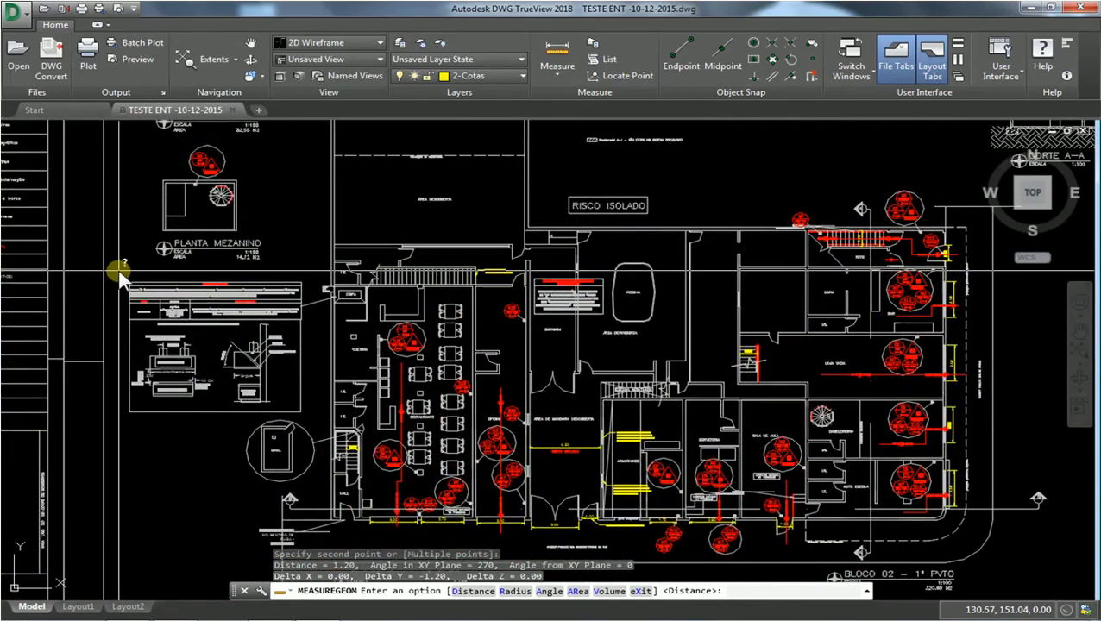
{"action": "scroll", "coordinate": [604, 293], "scroll_direction": "down", "scroll_amount": 2}
{"action": "scroll", "coordinate": [552, 337], "scroll_direction": "up", "scroll_amount": 2}
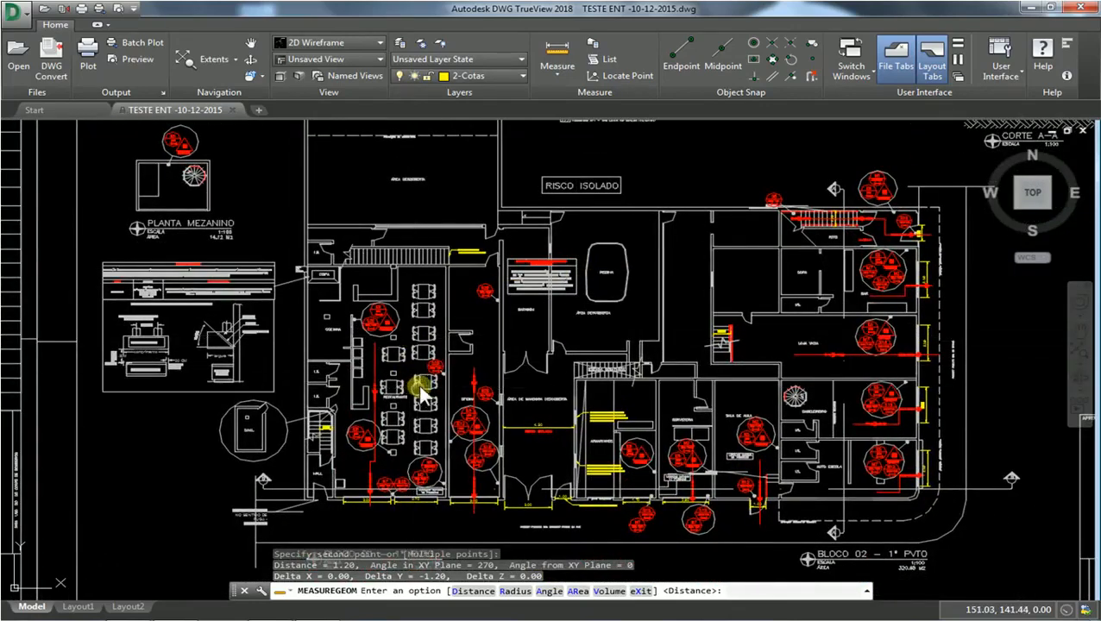
{"action": "scroll", "coordinate": [421, 393], "scroll_direction": "up", "scroll_amount": 1}
{"action": "scroll", "coordinate": [380, 319], "scroll_direction": "up", "scroll_amount": 3}
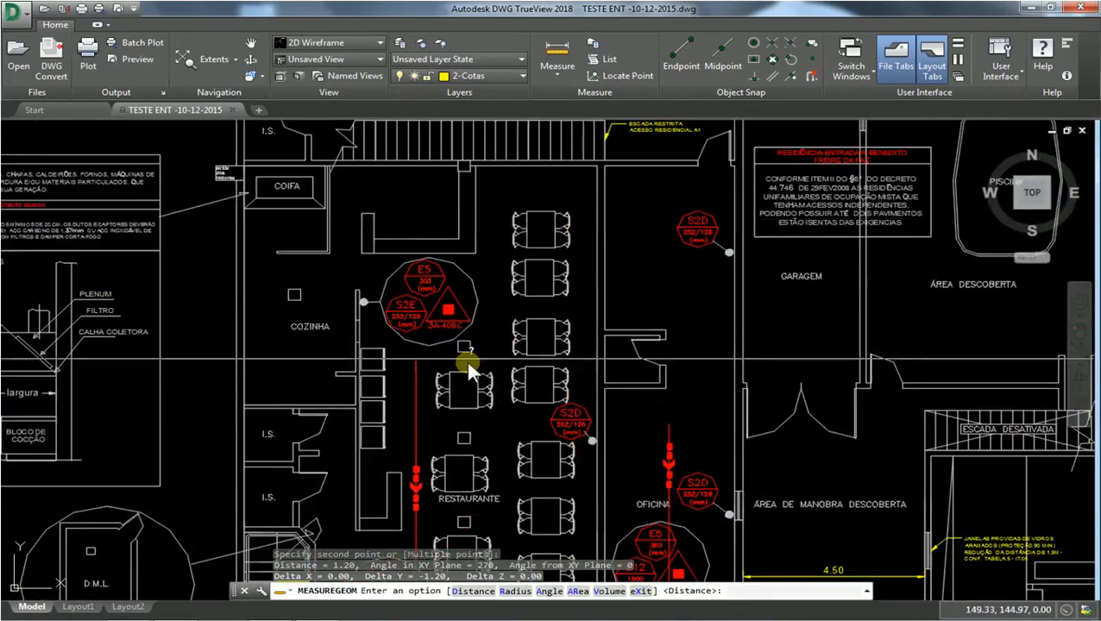
{"action": "middle_click_drag", "start_coordinate": [467, 367], "coordinate": [455, 229]}
{"action": "middle_click_drag", "start_coordinate": [467, 351], "coordinate": [457, 246]}
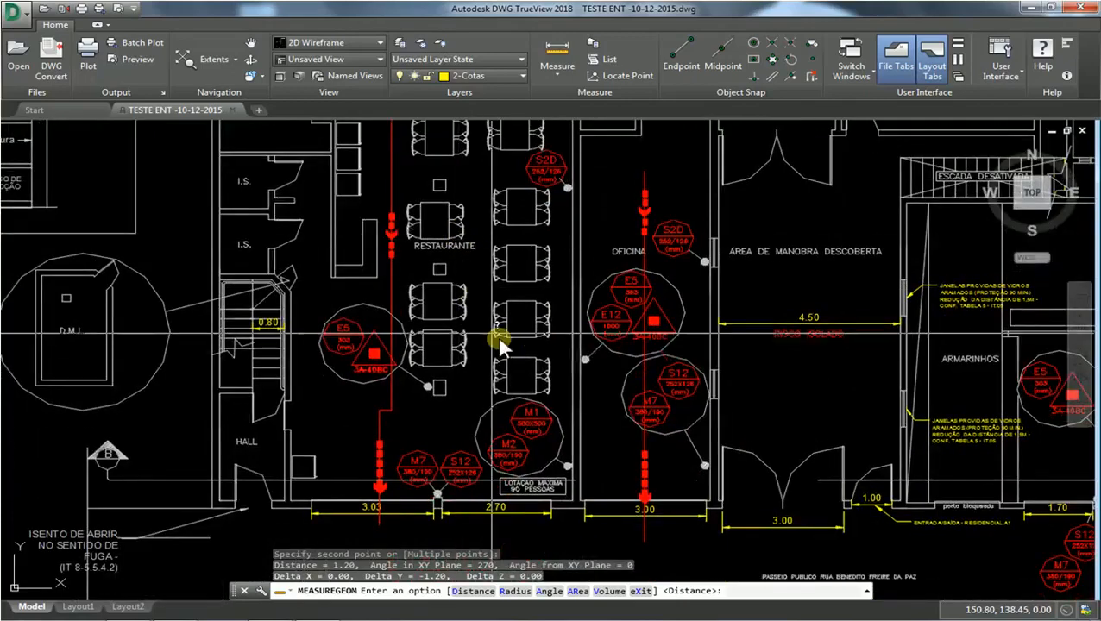
{"action": "middle_click_drag", "start_coordinate": [755, 320], "coordinate": [416, 319]}
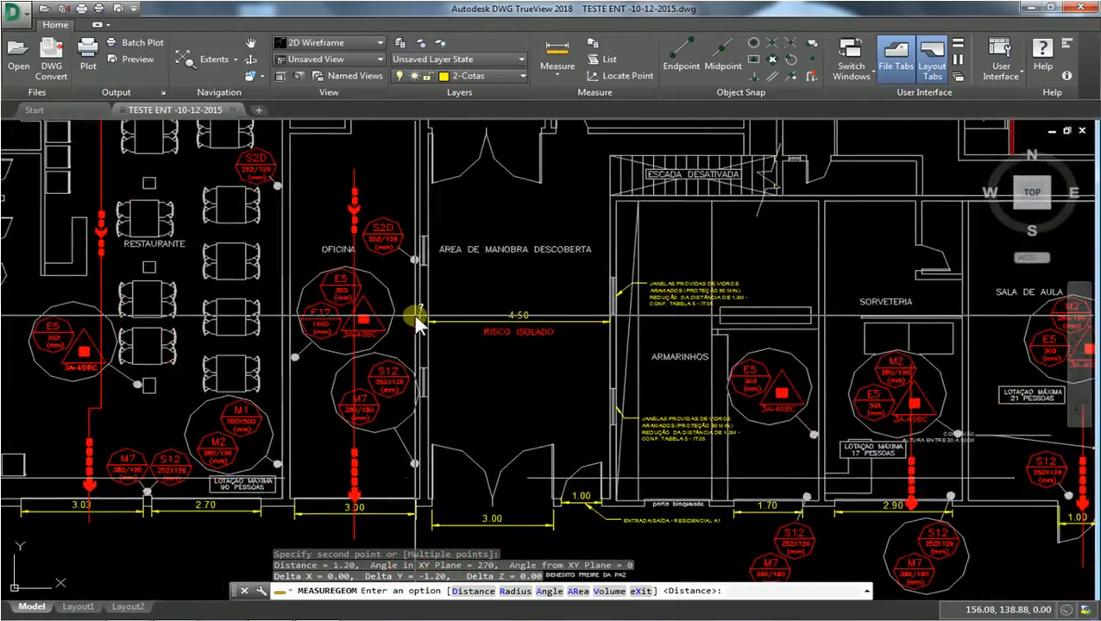
{"action": "middle_click_drag", "start_coordinate": [724, 389], "coordinate": [565, 495]}
{"action": "middle_click_drag", "start_coordinate": [528, 323], "coordinate": [498, 520]}
{"action": "middle_click_drag", "start_coordinate": [507, 371], "coordinate": [559, 518]}
{"action": "middle_click_drag", "start_coordinate": [509, 346], "coordinate": [548, 440]}
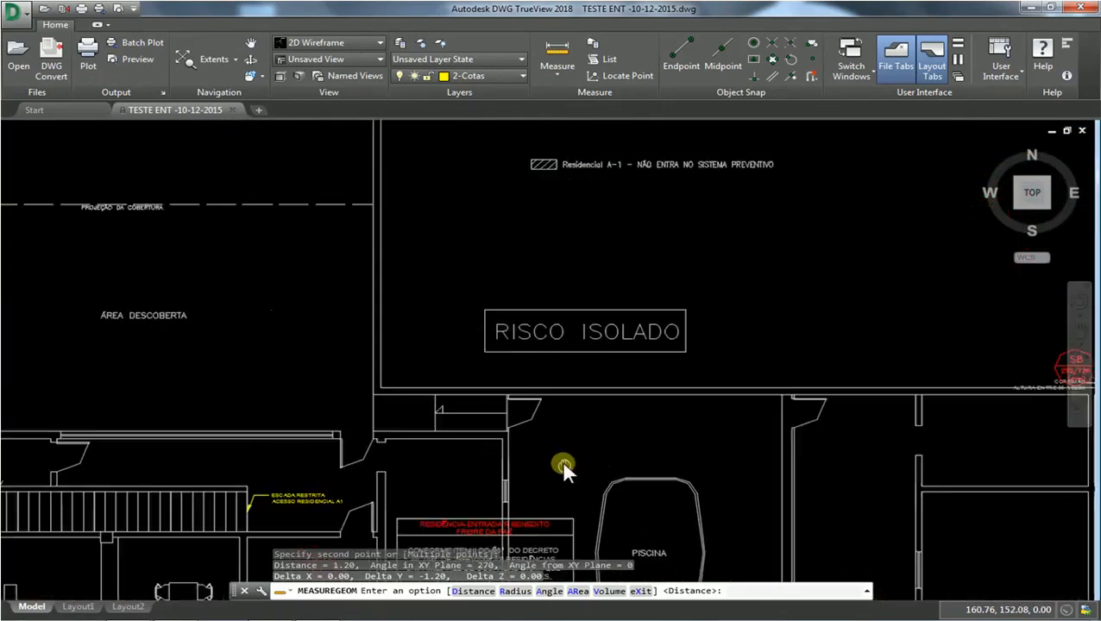
{"action": "scroll", "coordinate": [498, 361], "scroll_direction": "down", "scroll_amount": 5}
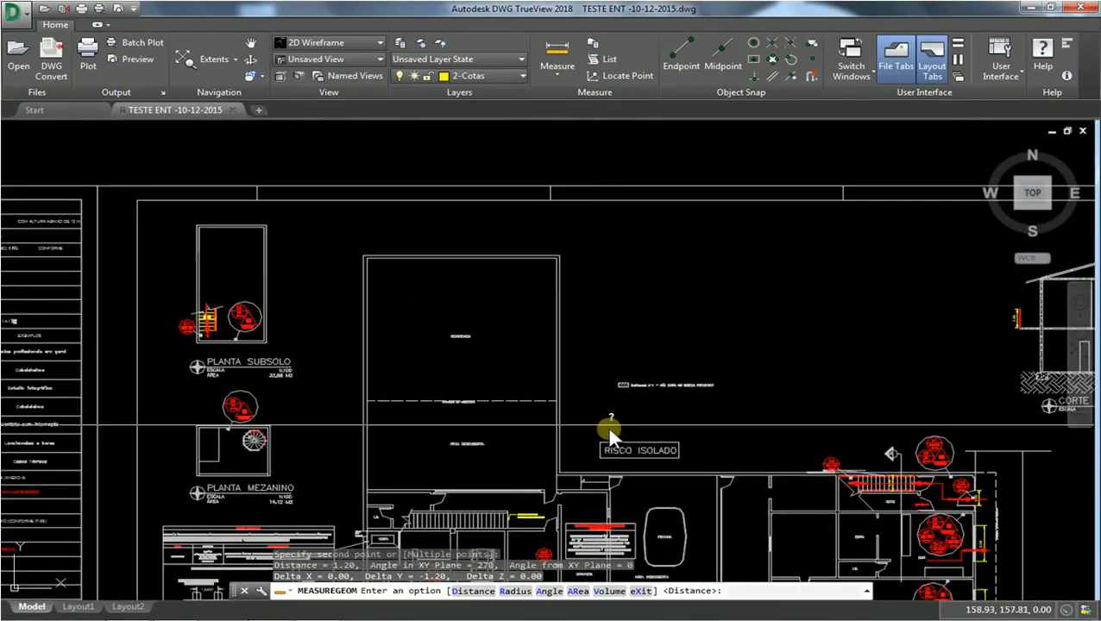
{"action": "middle_click_drag", "start_coordinate": [607, 425], "coordinate": [562, 336]}
{"action": "scroll", "coordinate": [561, 462], "scroll_direction": "up", "scroll_amount": 5}
{"action": "scroll", "coordinate": [561, 462], "scroll_direction": "down", "scroll_amount": 5}
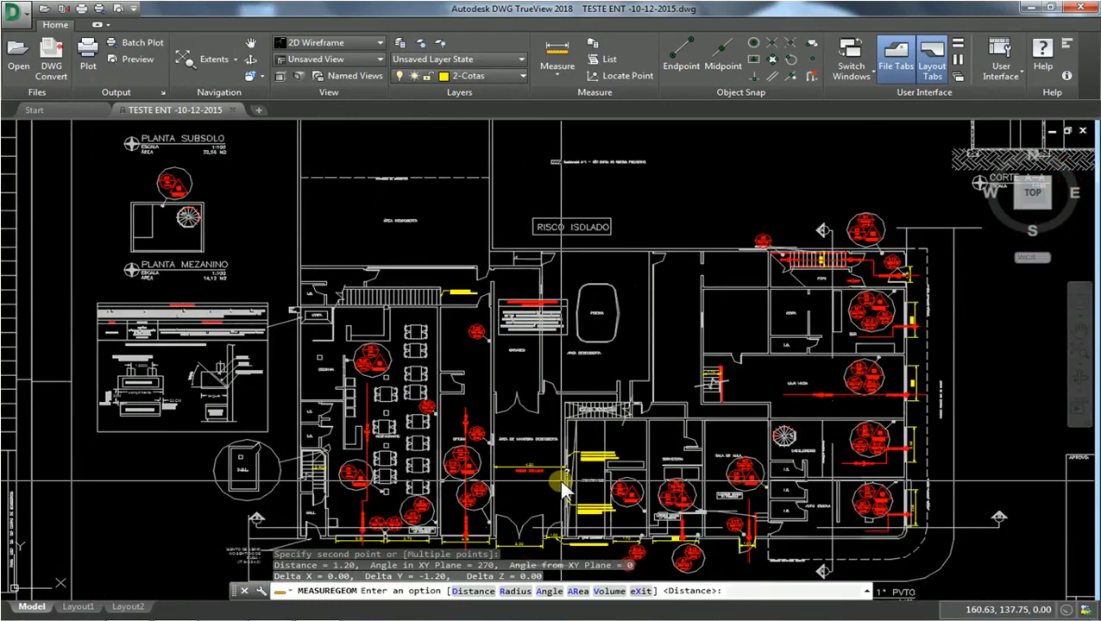
{"action": "middle_click_drag", "start_coordinate": [560, 487], "coordinate": [535, 445]}
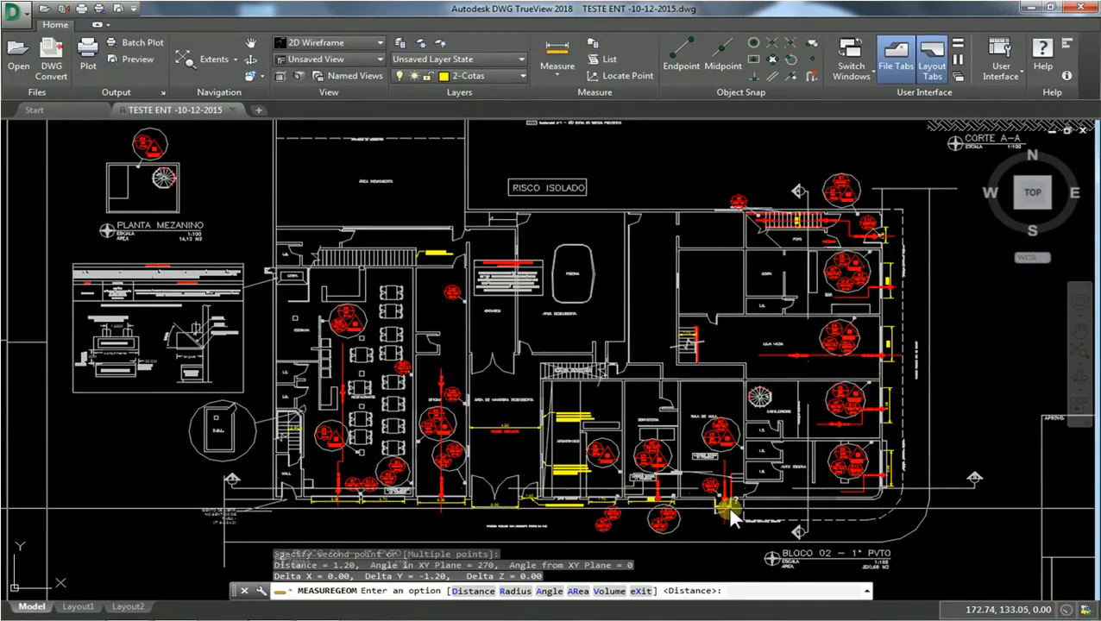
{"action": "scroll", "coordinate": [394, 461], "scroll_direction": "up", "scroll_amount": 3}
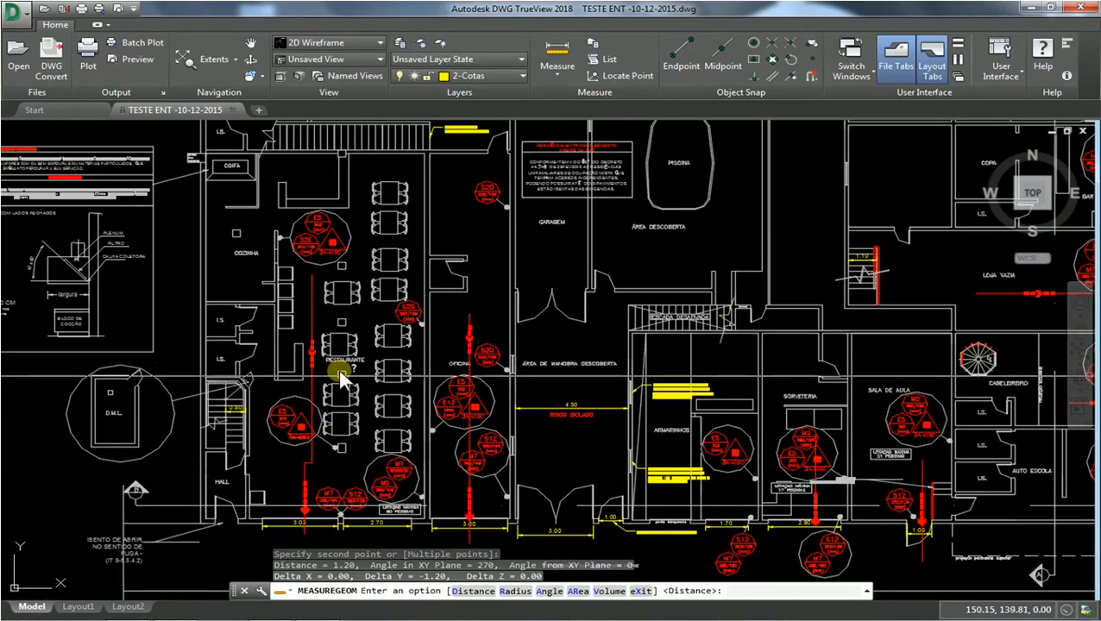
Step: Start a multiple-point distance measurement at the COZINHA's outer wall, at the lower corner of the COIFA
{"action": "scroll", "coordinate": [216, 197], "scroll_direction": "up", "scroll_amount": 2}
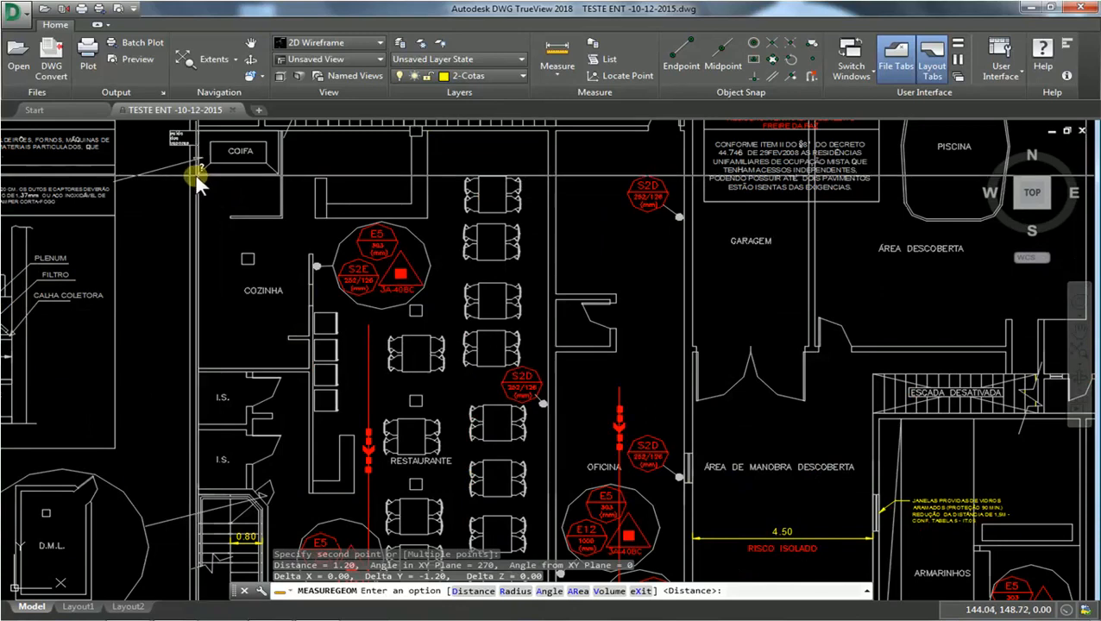
{"action": "scroll", "coordinate": [197, 177], "scroll_direction": "down", "scroll_amount": 2}
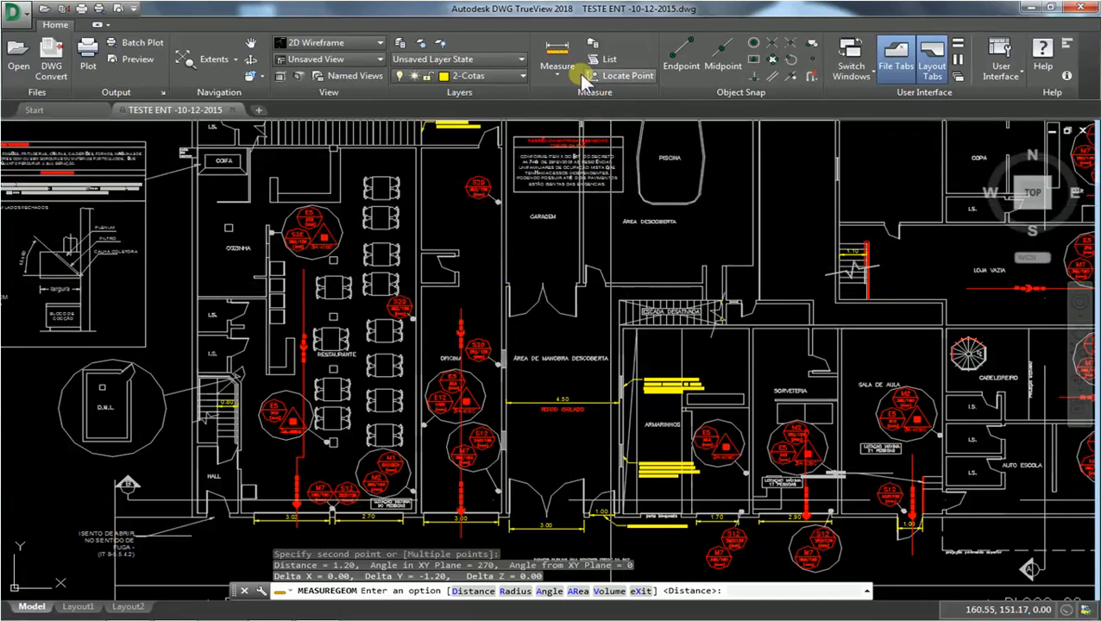
{"action": "left_click", "coordinate": [560, 45]}
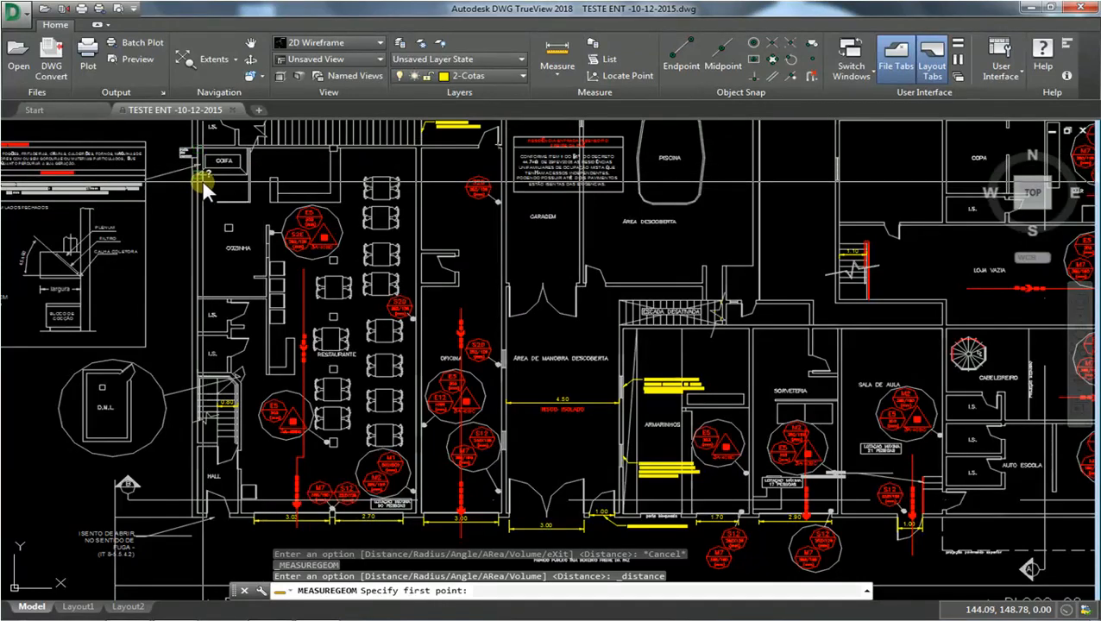
{"action": "scroll", "coordinate": [203, 190], "scroll_direction": "up", "scroll_amount": 6}
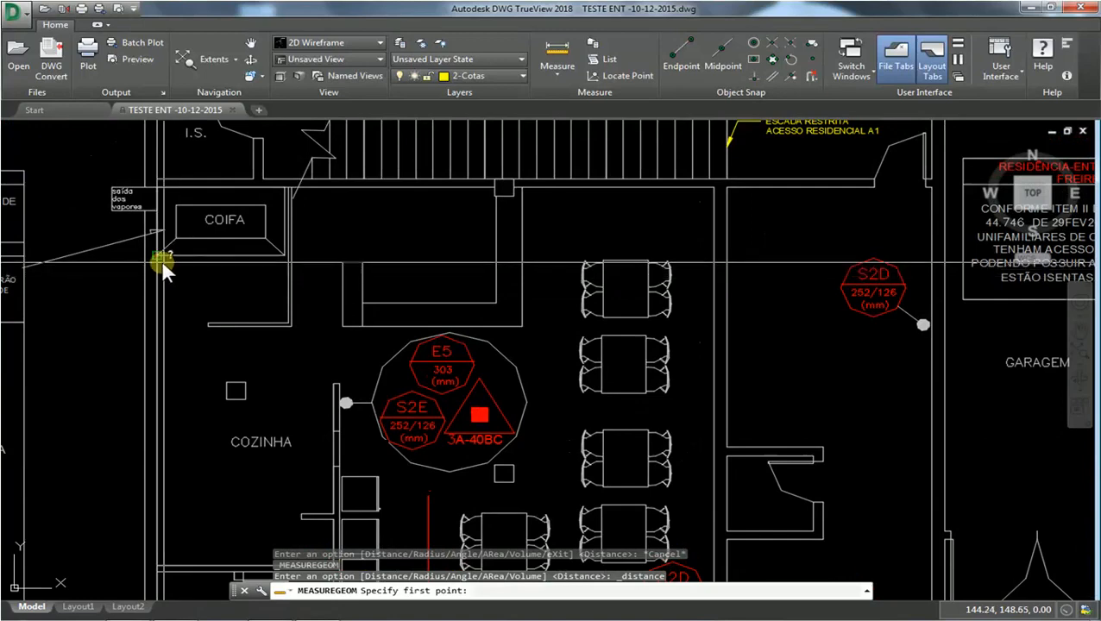
{"action": "left_click", "coordinate": [155, 257]}
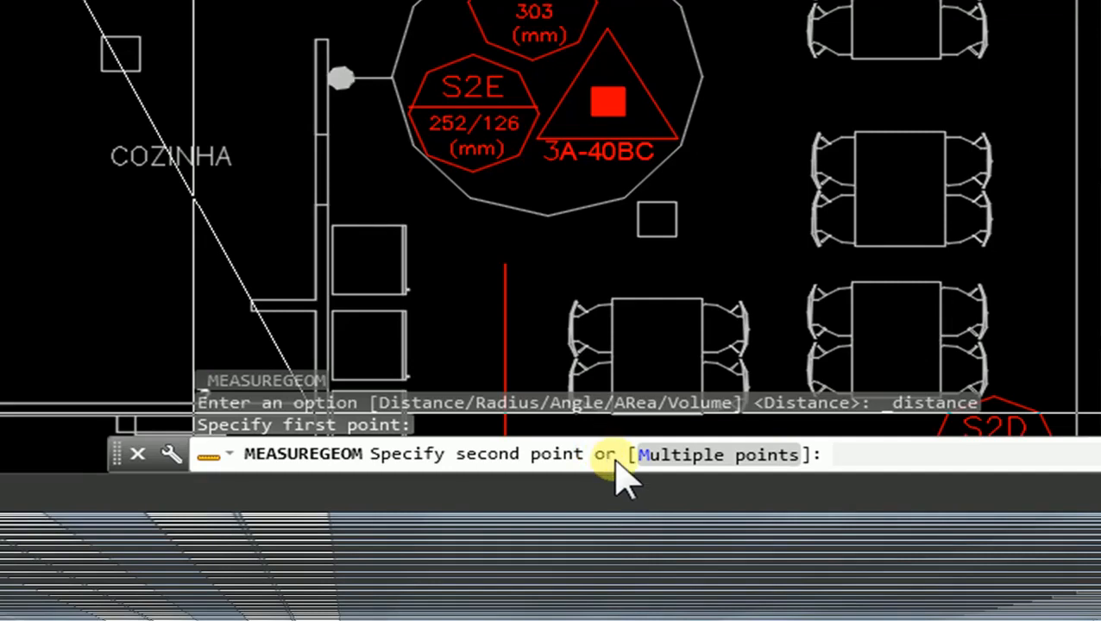
{"action": "type", "text": "M"}
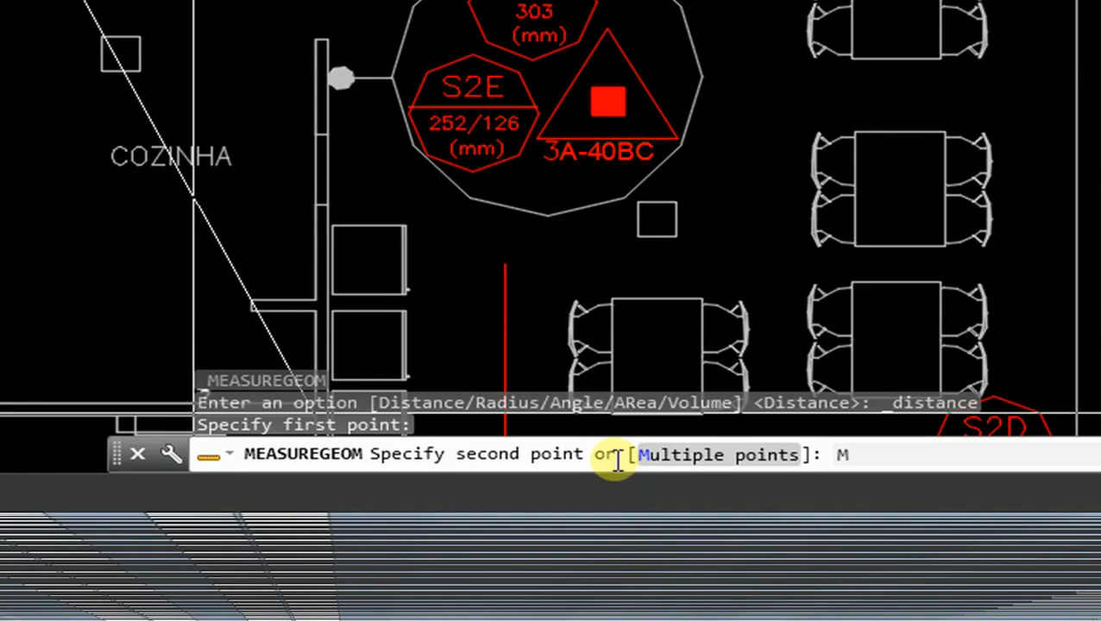
{"action": "key", "text": "Return"}
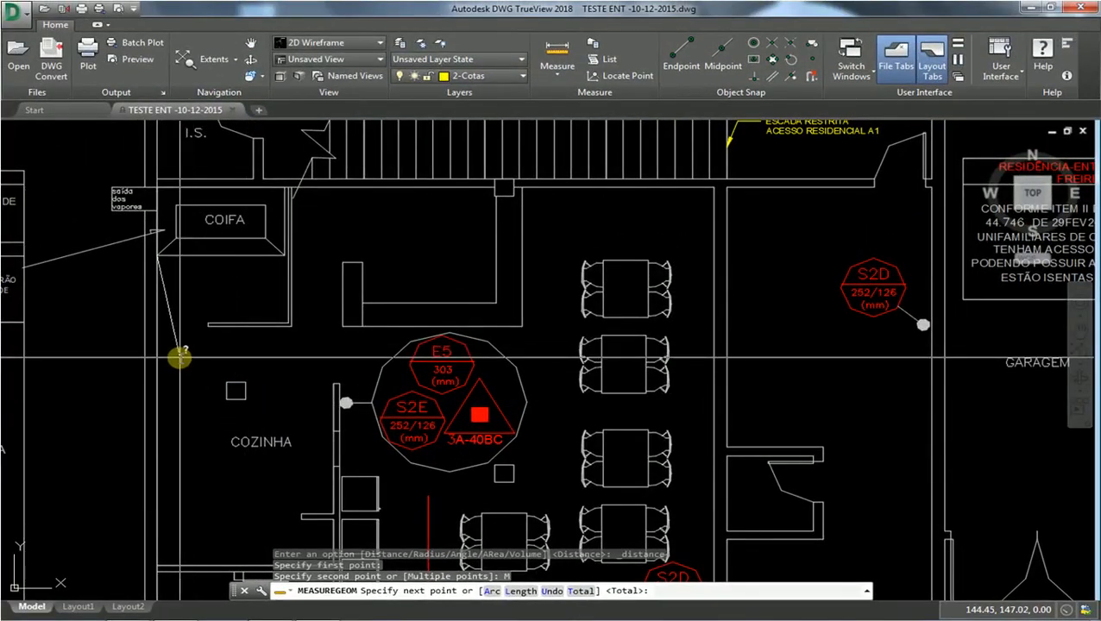
Step: Route the measurement around the free end of the wall below the COIFA to the upper end of the partition between COZINHA and RESTAURANTE
{"action": "mouse_move", "coordinate": [179, 358]}
{"action": "middle_mouse_down"}
{"action": "mouse_move", "coordinate": [171, 270]}
{"action": "mouse_move", "coordinate": [182, 313]}
{"action": "mouse_move", "coordinate": [168, 363]}
{"action": "middle_mouse_up"}
{"action": "scroll", "coordinate": [170, 290], "scroll_direction": "down", "scroll_amount": 3}
{"action": "scroll", "coordinate": [173, 287], "scroll_direction": "up", "scroll_amount": 4}
{"action": "scroll", "coordinate": [169, 345], "scroll_direction": "up", "scroll_amount": 2}
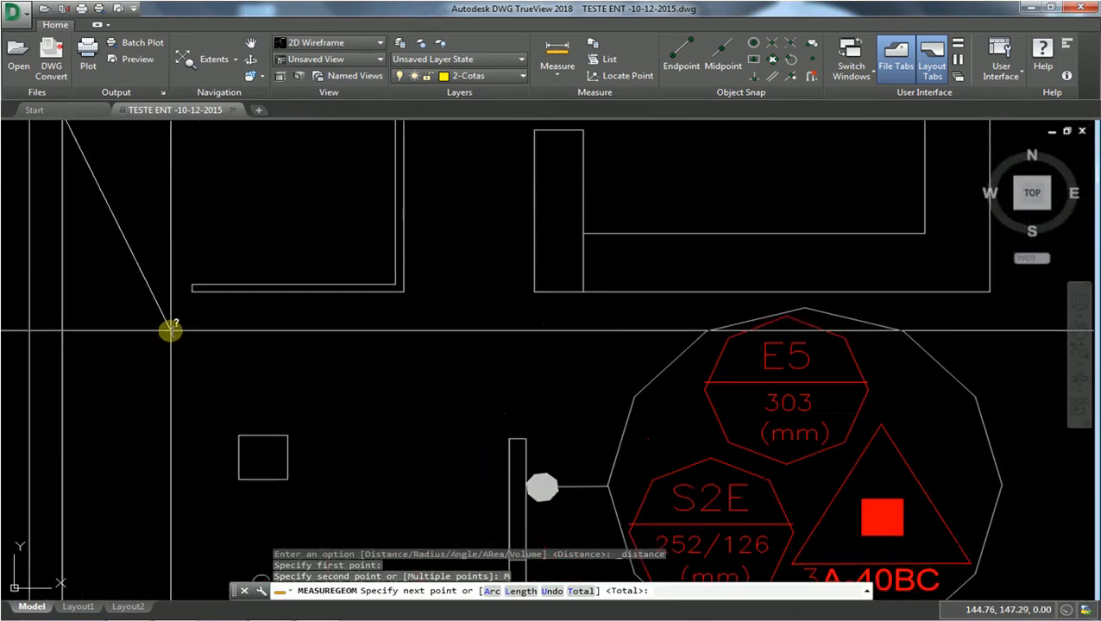
{"action": "left_click", "coordinate": [190, 293]}
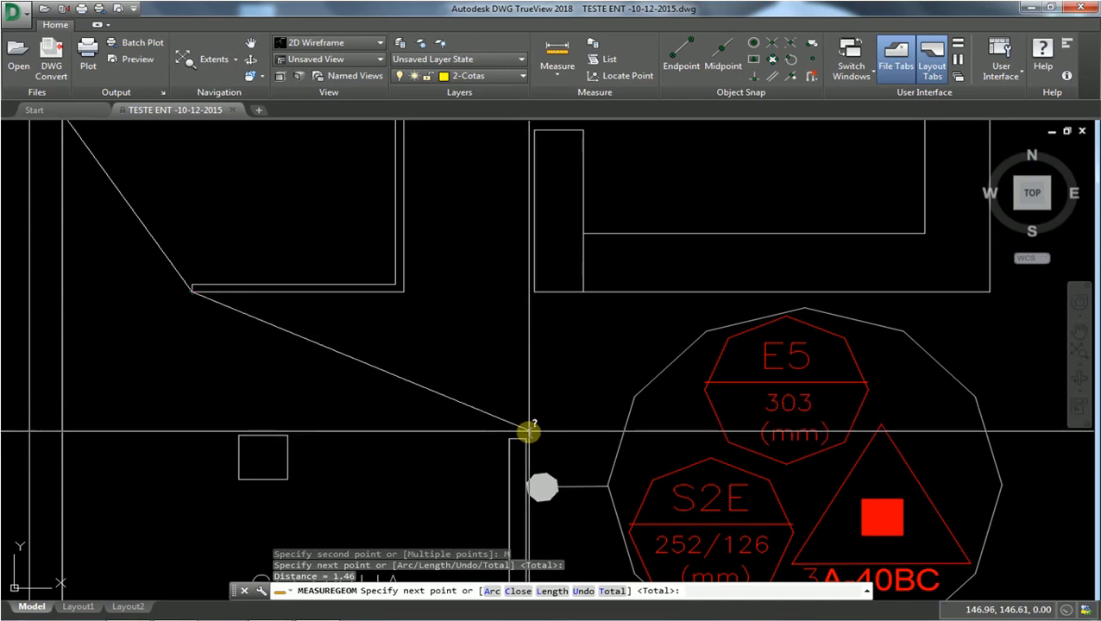
{"action": "left_click", "coordinate": [524, 438]}
Step: Continue the measured path past the equipment row beside the kitchen partition to the upper outer corner of the RESTAURANTE counter
{"action": "scroll", "coordinate": [539, 402], "scroll_direction": "down", "scroll_amount": 8}
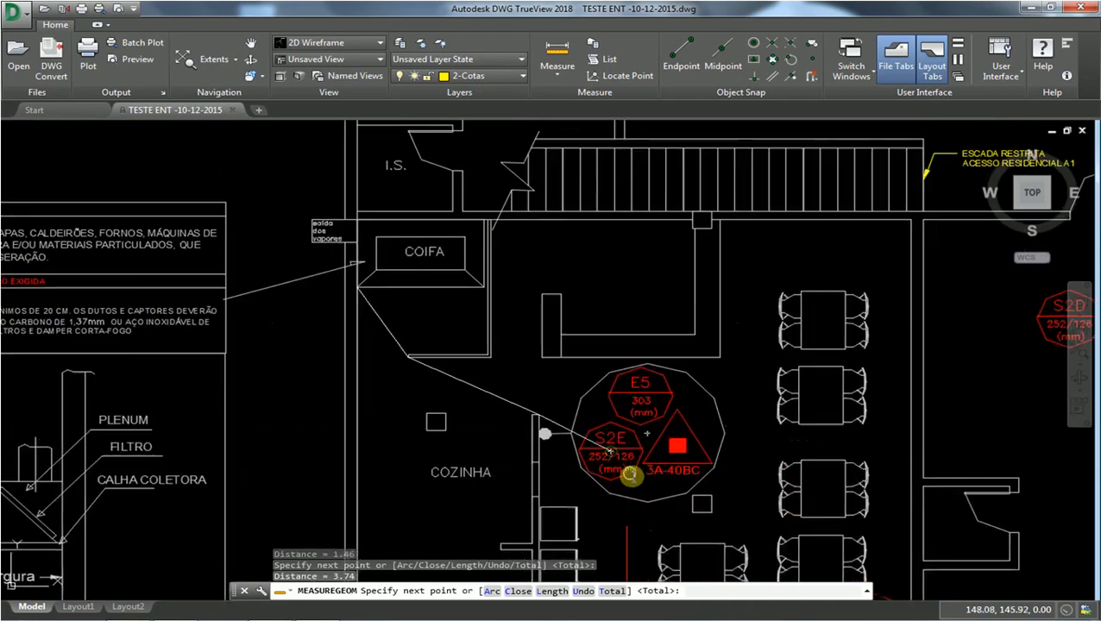
{"action": "scroll", "coordinate": [535, 402], "scroll_direction": "up", "scroll_amount": 4}
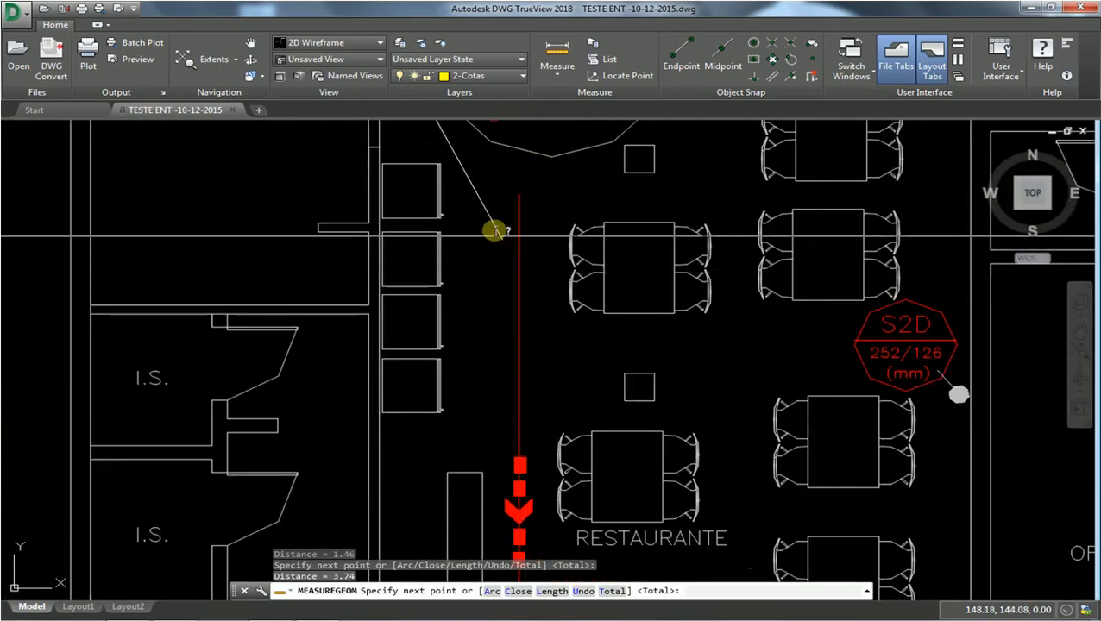
{"action": "scroll", "coordinate": [446, 259], "scroll_direction": "up", "scroll_amount": 2}
{"action": "scroll", "coordinate": [444, 270], "scroll_direction": "up", "scroll_amount": 4}
{"action": "left_click", "coordinate": [419, 272]}
{"action": "scroll", "coordinate": [449, 270], "scroll_direction": "down", "scroll_amount": 5}
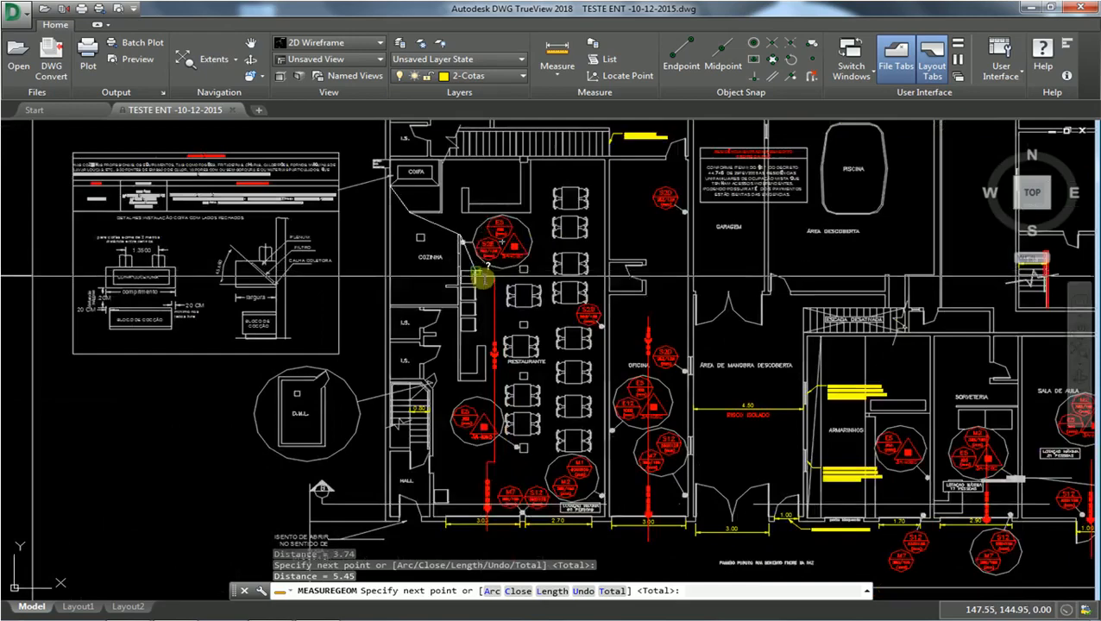
{"action": "scroll", "coordinate": [488, 344], "scroll_direction": "up", "scroll_amount": 3}
{"action": "left_click", "coordinate": [467, 344]}
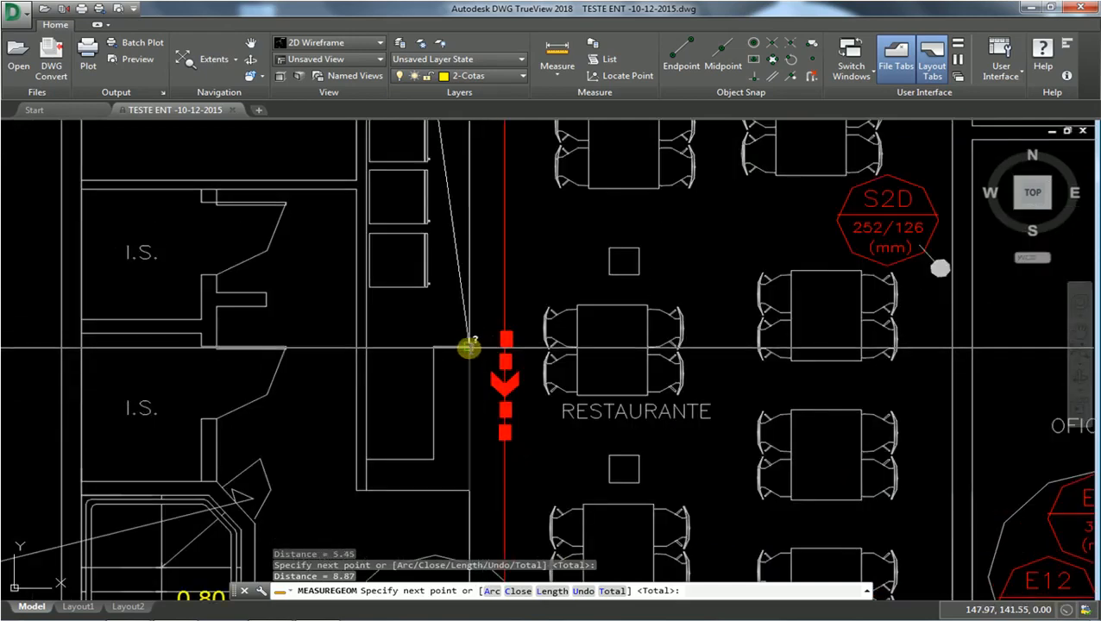
Step: End the restaurant path at the hall-side end of the 3.03 exit opening and obtain the total distance
{"action": "scroll", "coordinate": [466, 344], "scroll_direction": "down", "scroll_amount": 4}
{"action": "scroll", "coordinate": [488, 395], "scroll_direction": "up", "scroll_amount": 1}
{"action": "scroll", "coordinate": [487, 417], "scroll_direction": "up", "scroll_amount": 4}
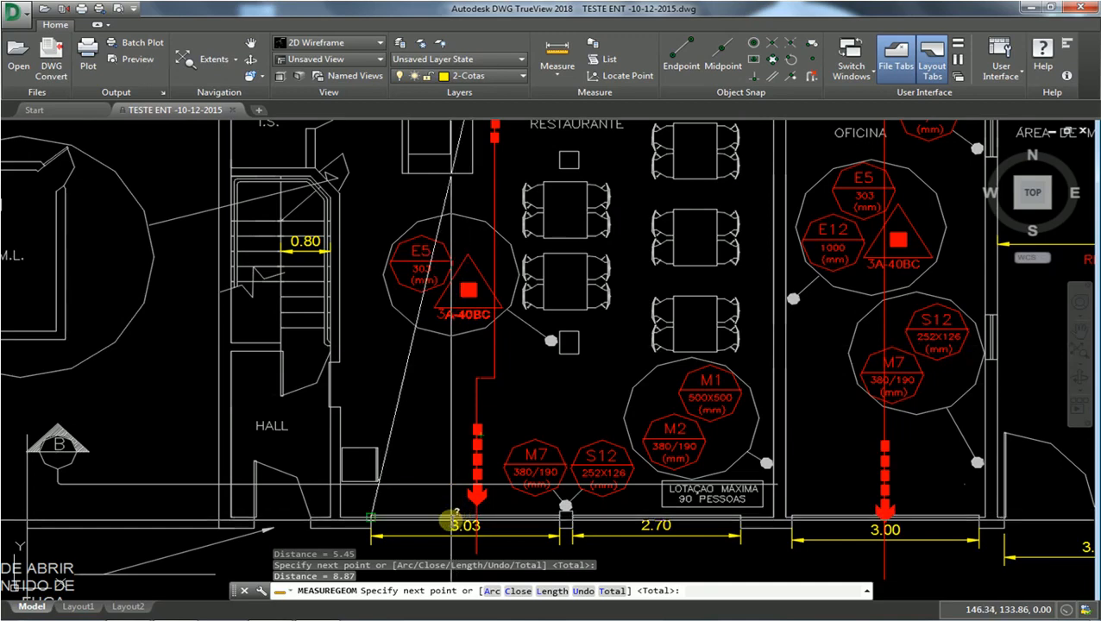
{"action": "scroll", "coordinate": [475, 498], "scroll_direction": "up", "scroll_amount": 6}
{"action": "scroll", "coordinate": [494, 495], "scroll_direction": "down", "scroll_amount": 5}
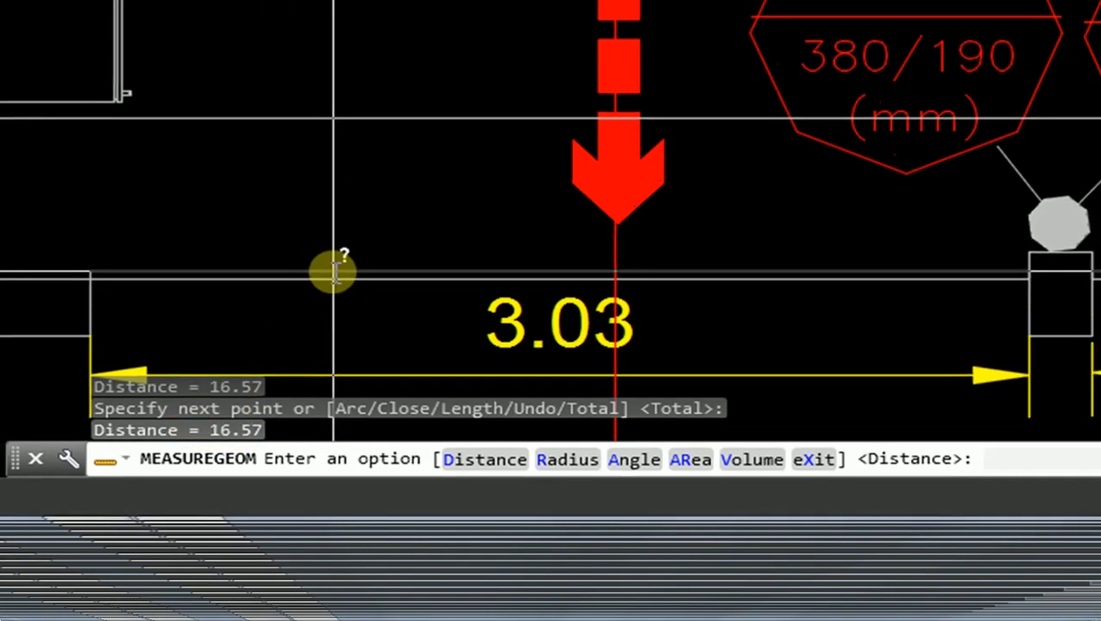
Step: Examine the plan from the RESTAURANTE to the COPA, BAR and LOJA VAZIA, including the 2.50 exit facing RUA DO CARMO
{"action": "scroll", "coordinate": [443, 438], "scroll_direction": "down", "scroll_amount": 8}
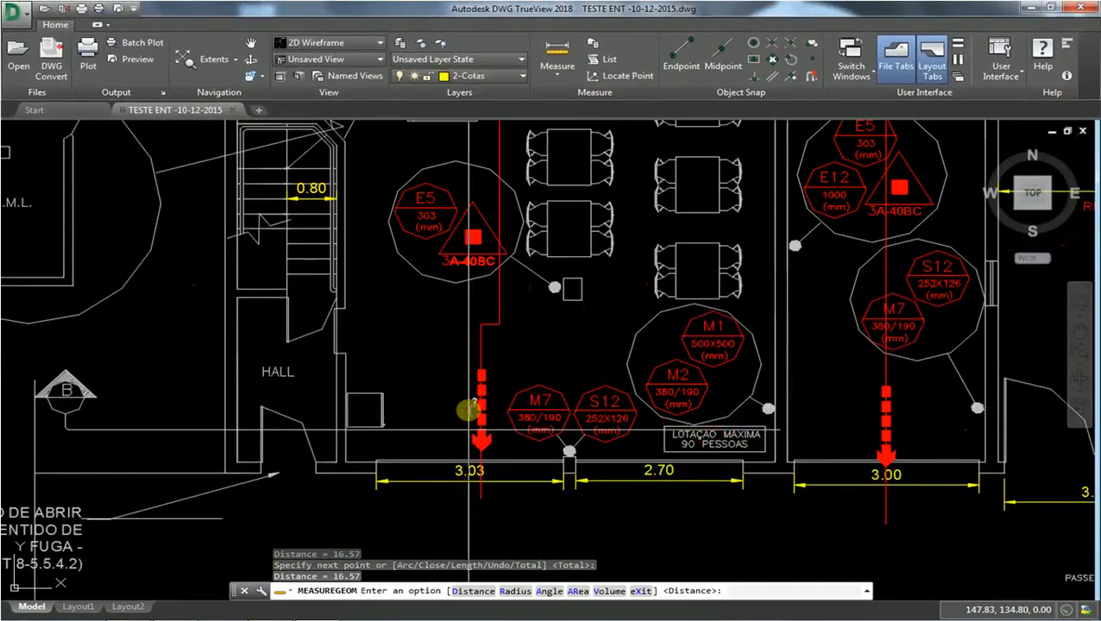
{"action": "middle_click_drag", "start_coordinate": [498, 384], "coordinate": [507, 444]}
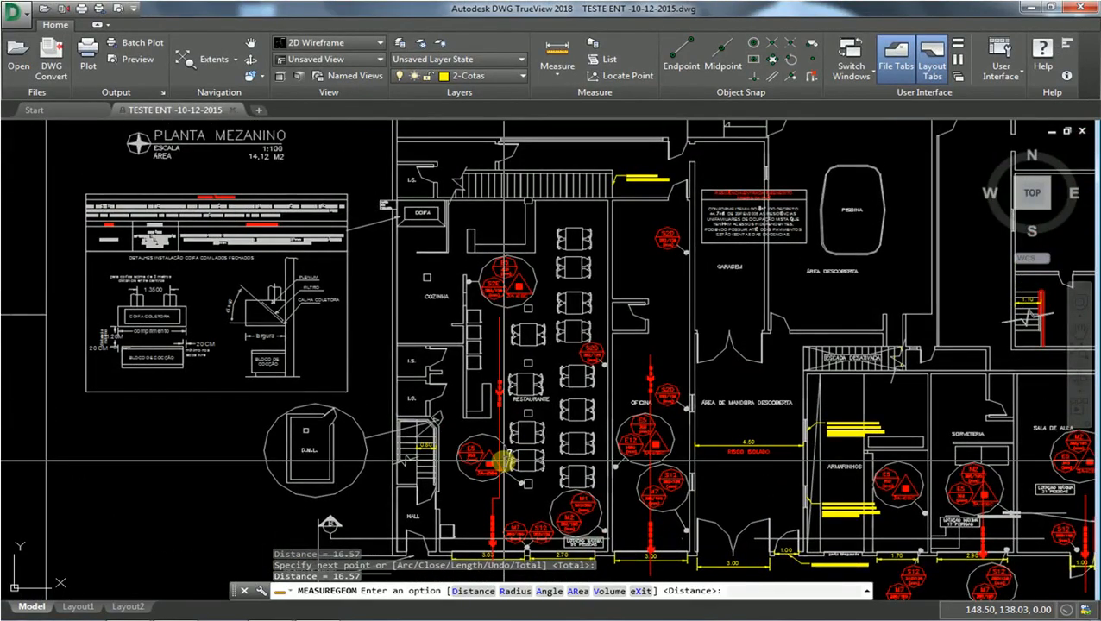
{"action": "middle_click_drag", "start_coordinate": [606, 385], "coordinate": [485, 374]}
{"action": "mouse_move", "coordinate": [532, 277]}
{"action": "middle_mouse_down"}
{"action": "mouse_move", "coordinate": [498, 324]}
{"action": "mouse_move", "coordinate": [420, 382]}
{"action": "middle_mouse_up"}
{"action": "middle_click_drag", "start_coordinate": [538, 390], "coordinate": [384, 258]}
{"action": "mouse_move", "coordinate": [489, 262]}
{"action": "middle_mouse_down"}
{"action": "mouse_move", "coordinate": [399, 325]}
{"action": "mouse_move", "coordinate": [376, 327]}
{"action": "mouse_move", "coordinate": [333, 396]}
{"action": "mouse_move", "coordinate": [295, 339]}
{"action": "middle_mouse_up"}
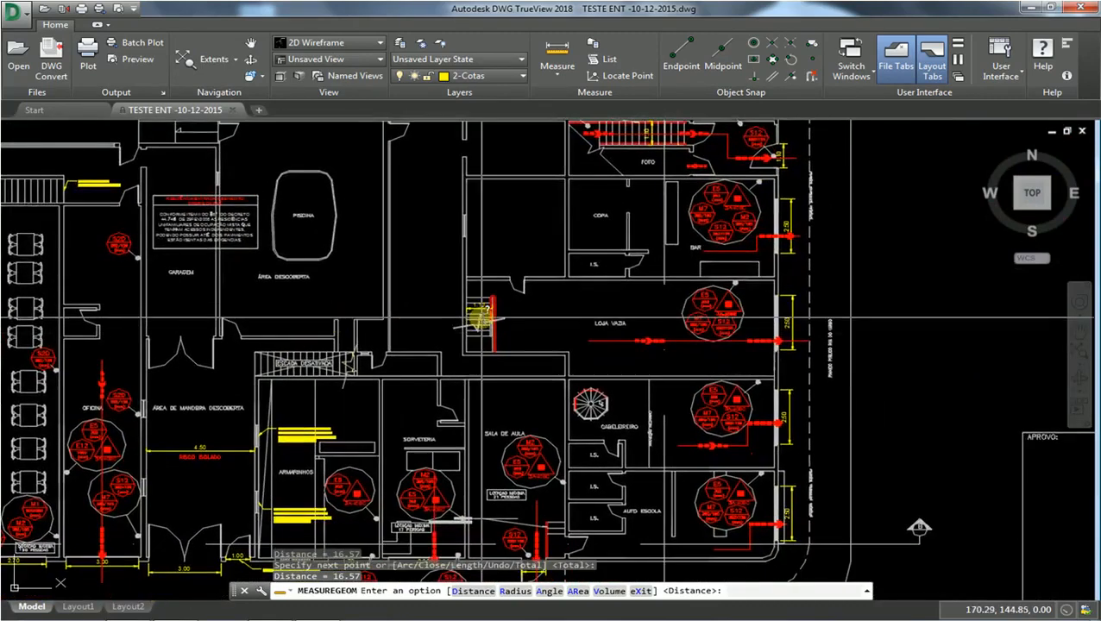
{"action": "middle_click_drag", "start_coordinate": [573, 327], "coordinate": [536, 322]}
{"action": "middle_click_drag", "start_coordinate": [449, 192], "coordinate": [422, 243]}
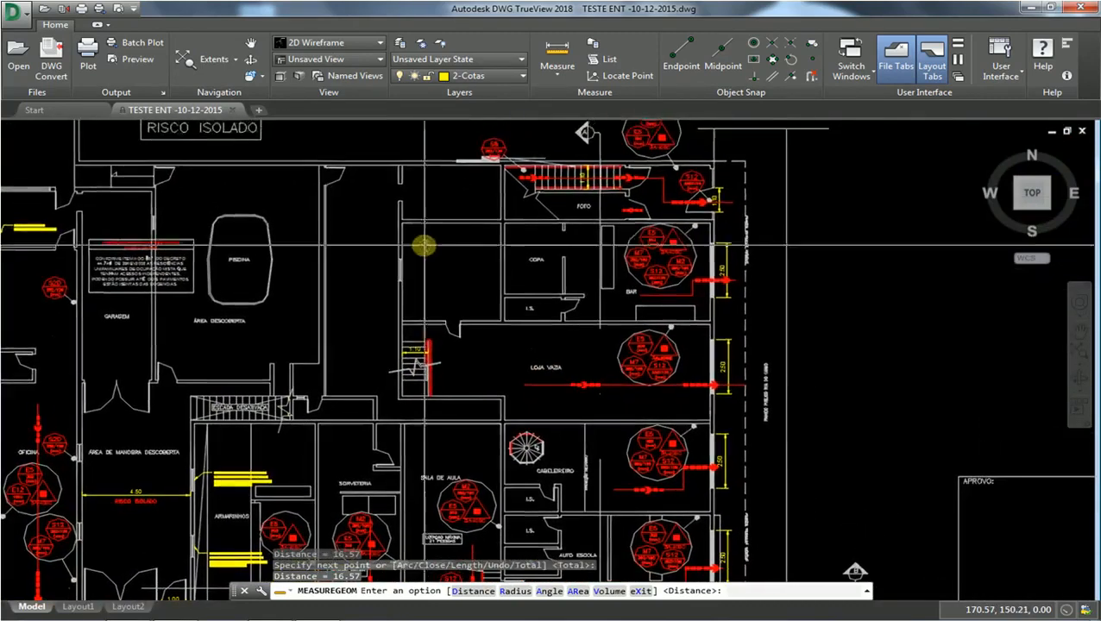
{"action": "scroll", "coordinate": [458, 302], "scroll_direction": "up", "scroll_amount": 4}
{"action": "scroll", "coordinate": [457, 304], "scroll_direction": "down", "scroll_amount": 2}
{"action": "scroll", "coordinate": [457, 304], "scroll_direction": "down", "scroll_amount": 2}
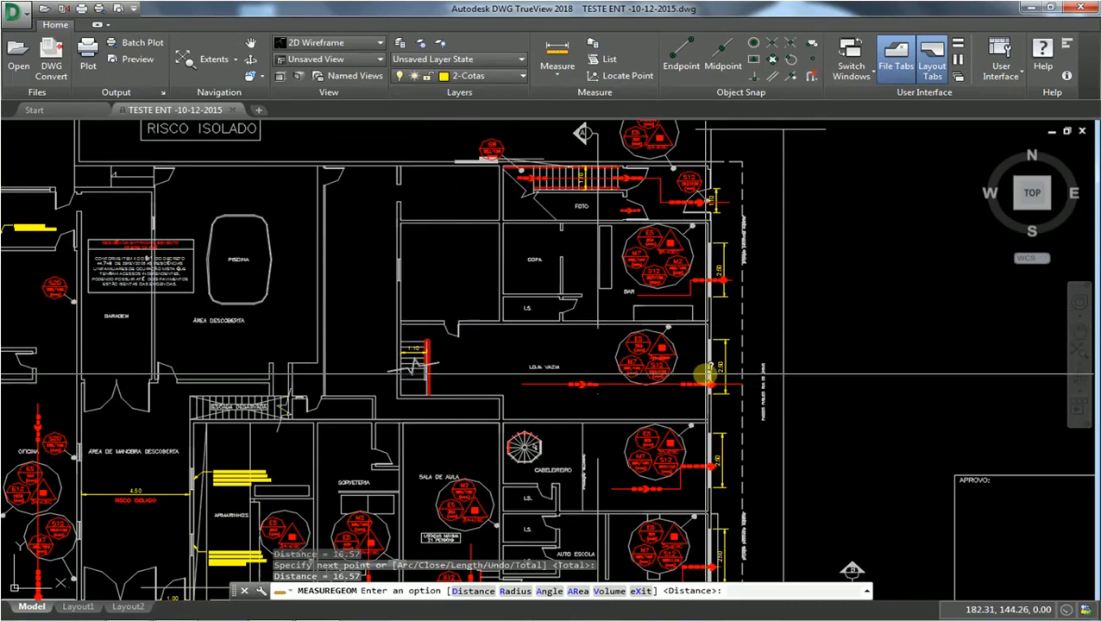
{"action": "scroll", "coordinate": [782, 375], "scroll_direction": "up", "scroll_amount": 5}
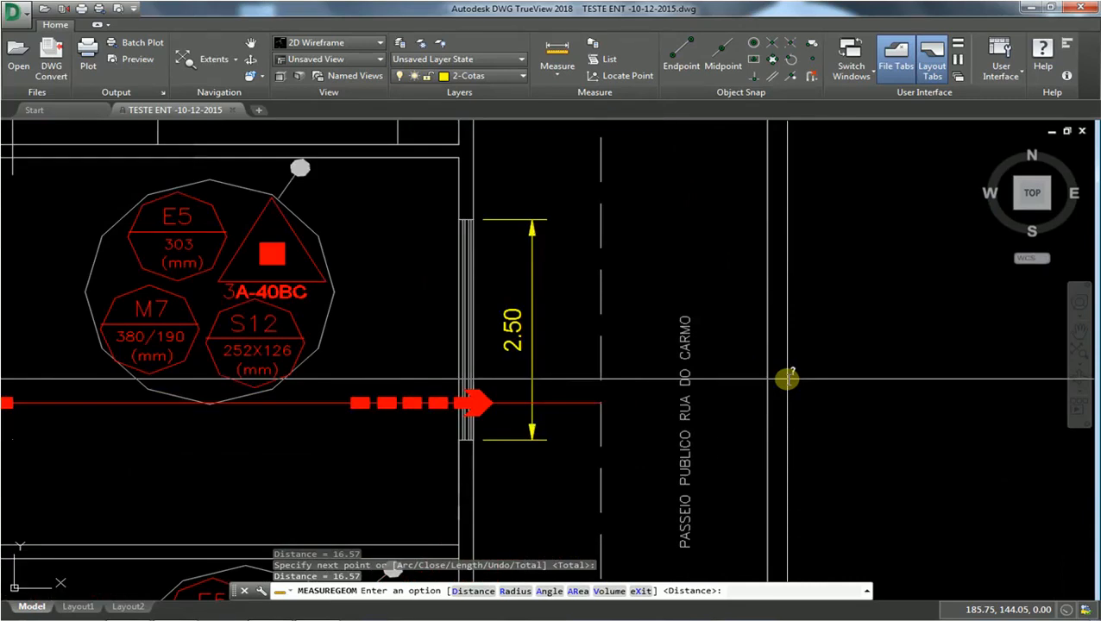
{"action": "scroll", "coordinate": [634, 376], "scroll_direction": "down", "scroll_amount": 5}
{"action": "middle_click_drag", "start_coordinate": [346, 290], "coordinate": [356, 327]}
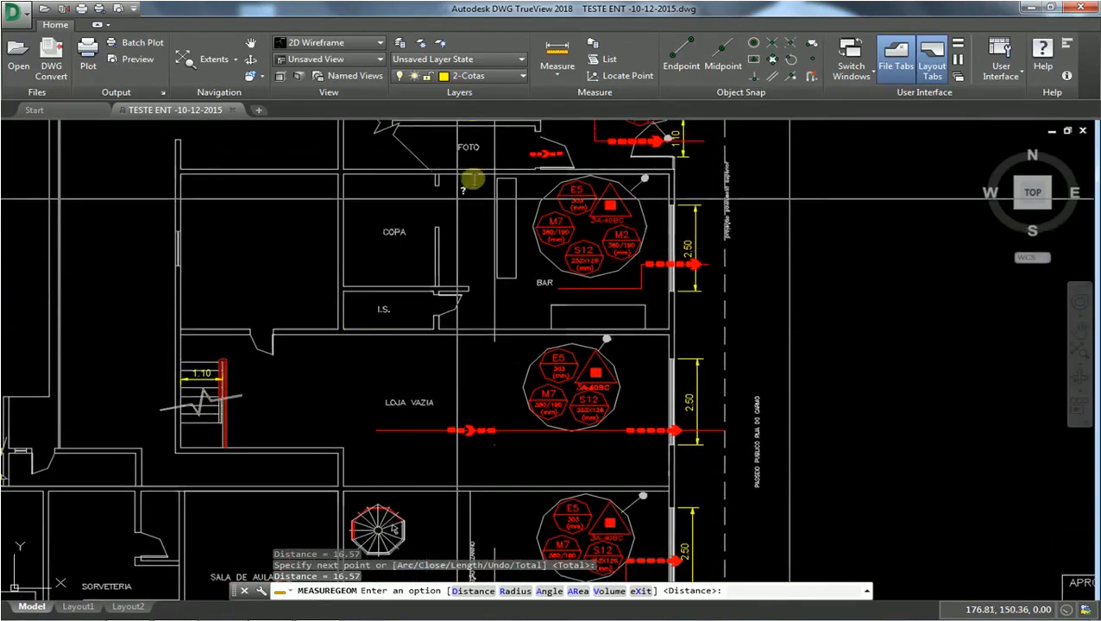
Step: Start a multiple-point distance measurement at the upper outer corner of the unnamed room beside the COPA
{"action": "left_click", "coordinate": [556, 50]}
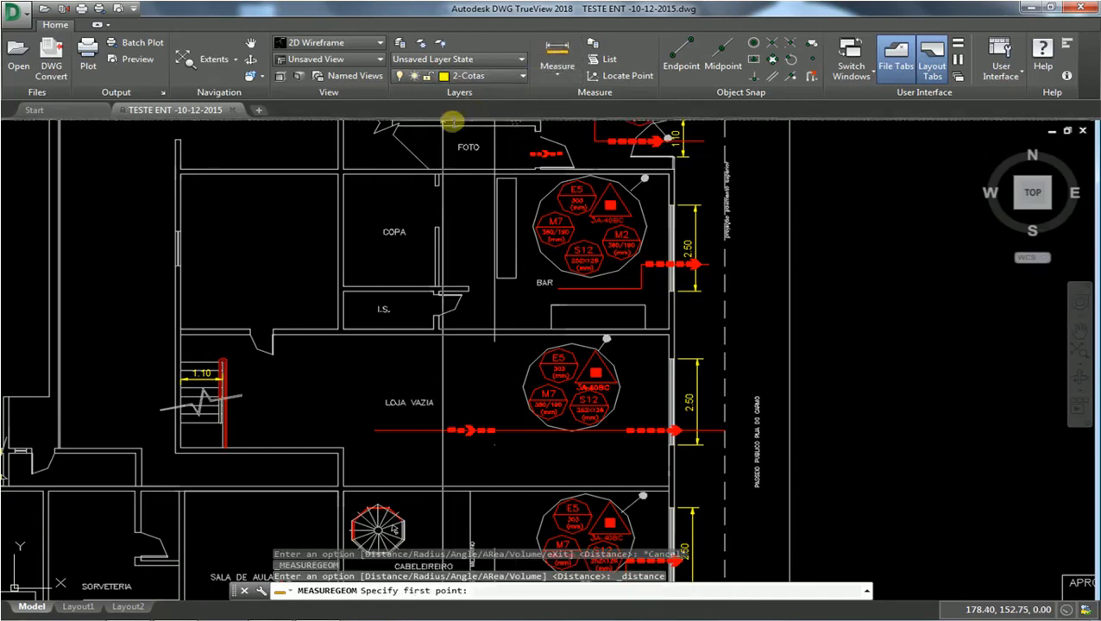
{"action": "scroll", "coordinate": [197, 178], "scroll_direction": "up", "scroll_amount": 4}
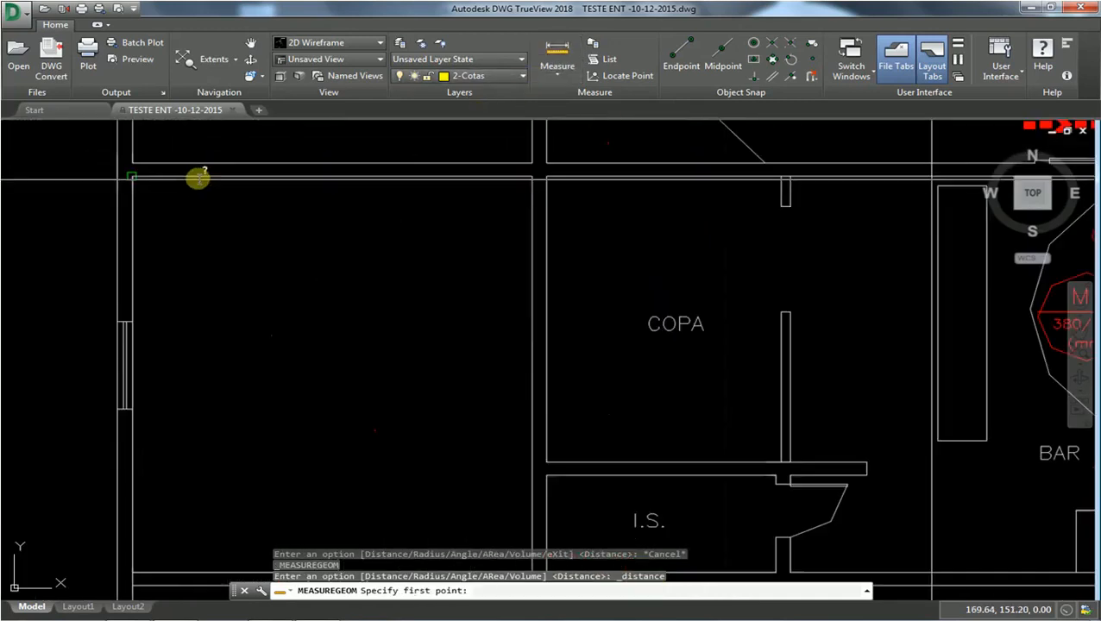
{"action": "left_click", "coordinate": [133, 178]}
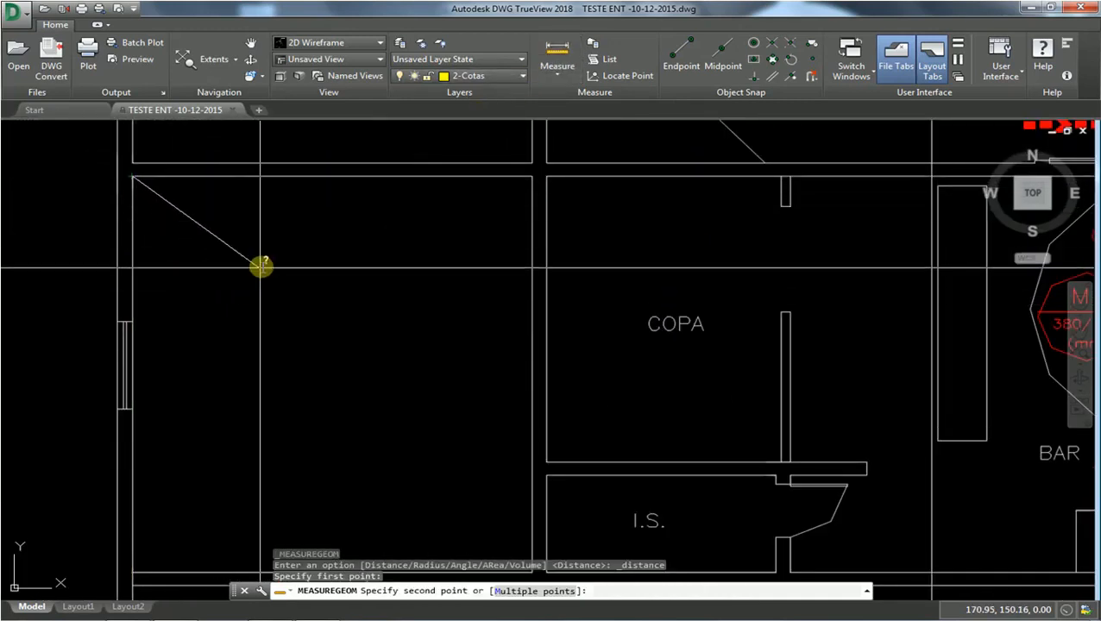
{"action": "scroll", "coordinate": [268, 345], "scroll_direction": "down", "scroll_amount": 5}
{"action": "scroll", "coordinate": [272, 353], "scroll_direction": "up", "scroll_amount": 7}
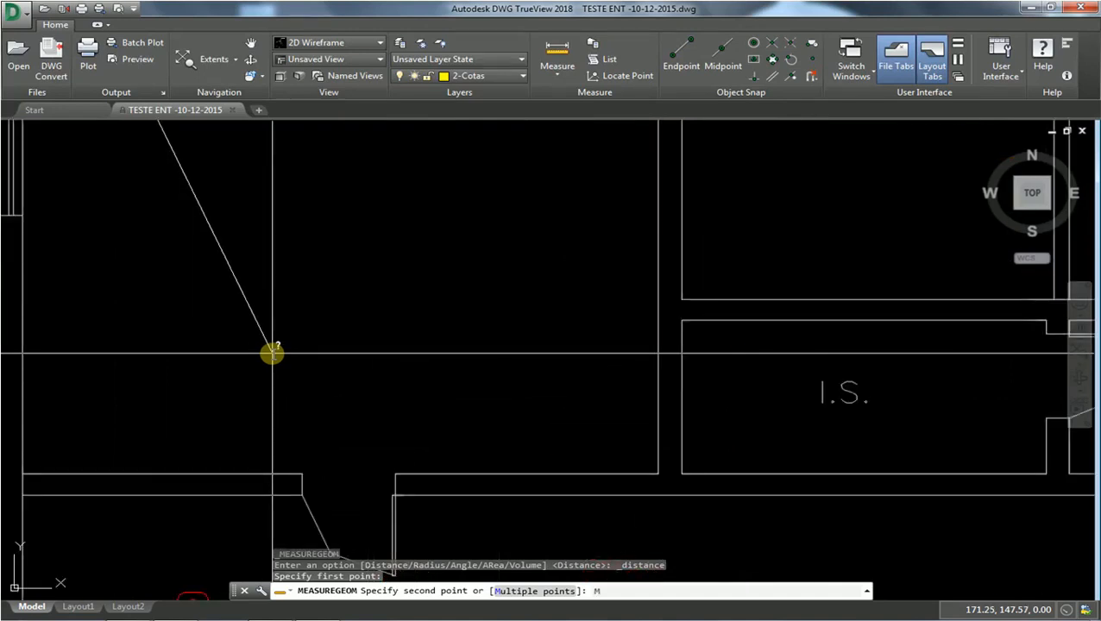
{"action": "key", "text": "Return"}
Step: Route the measurement to the COPA-side jamb of the door opening from the unnamed room into the LOJA VAZIA
{"action": "scroll", "coordinate": [295, 294], "scroll_direction": "down", "scroll_amount": 3}
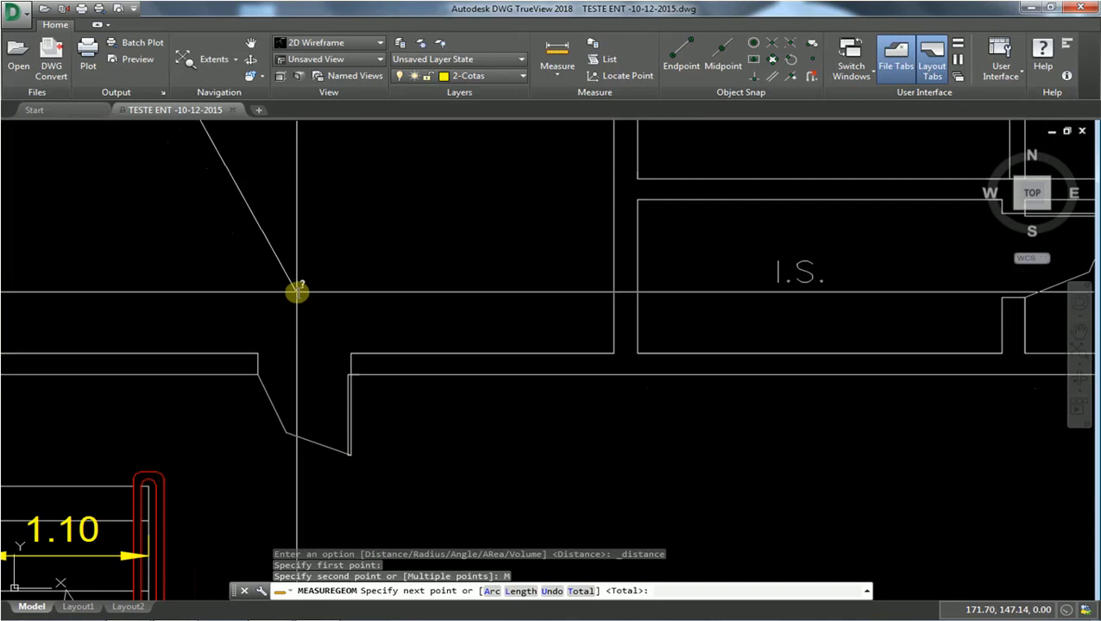
{"action": "scroll", "coordinate": [301, 361], "scroll_direction": "up", "scroll_amount": 4}
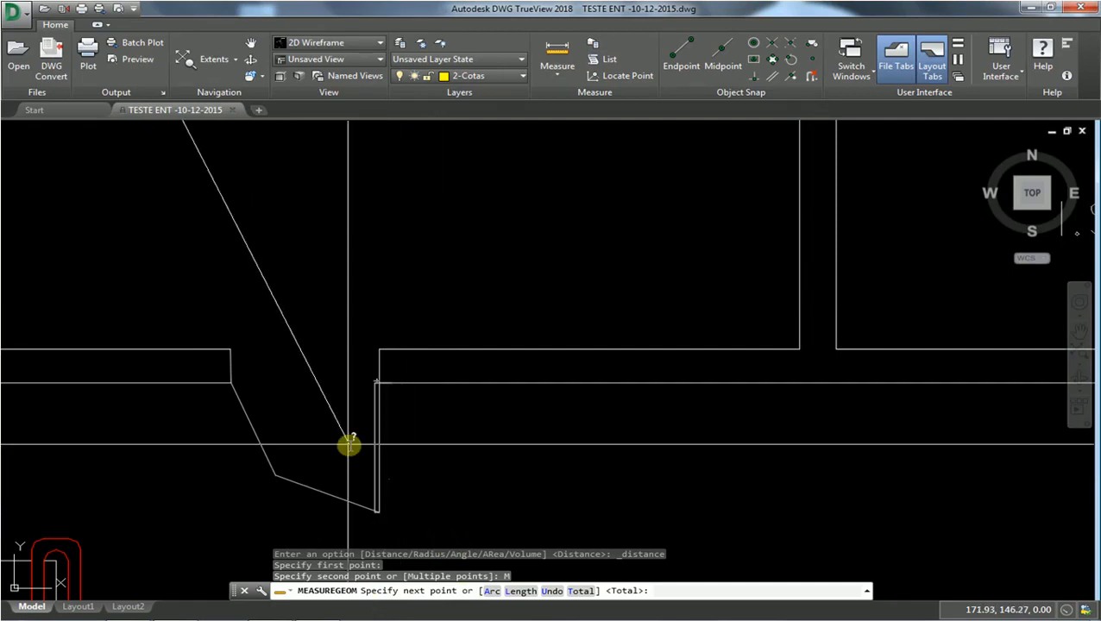
{"action": "scroll", "coordinate": [358, 402], "scroll_direction": "up", "scroll_amount": 4}
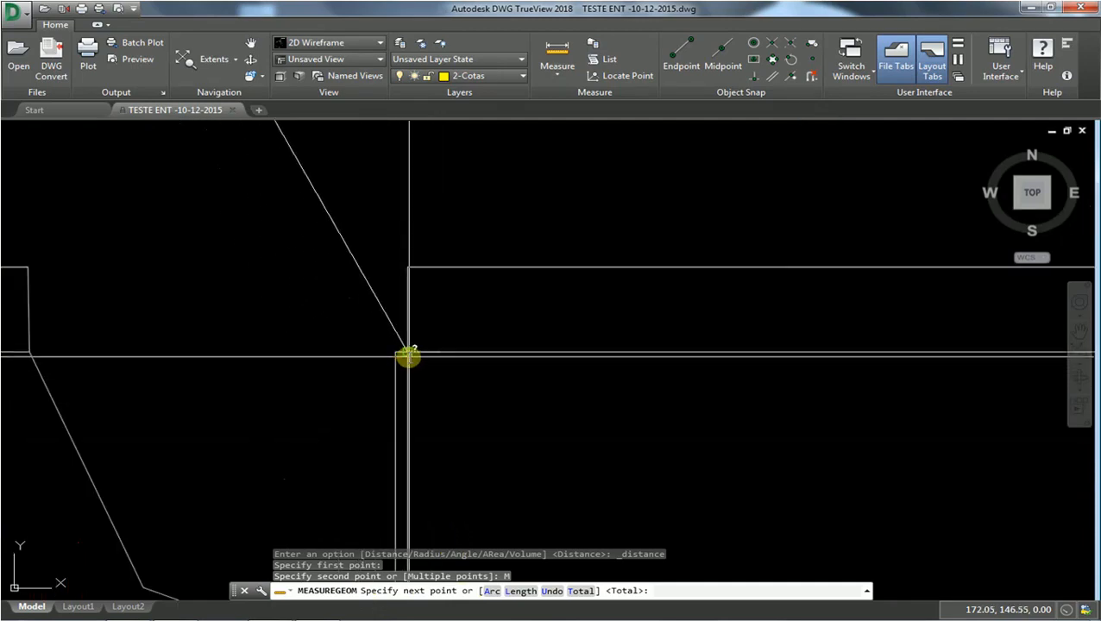
{"action": "left_click", "coordinate": [407, 352]}
Step: Extend the path across the LOJA VAZIA to the upper outer corner of its 2.50 exit opening and obtain the total distance
{"action": "scroll", "coordinate": [370, 382], "scroll_direction": "down", "scroll_amount": 5}
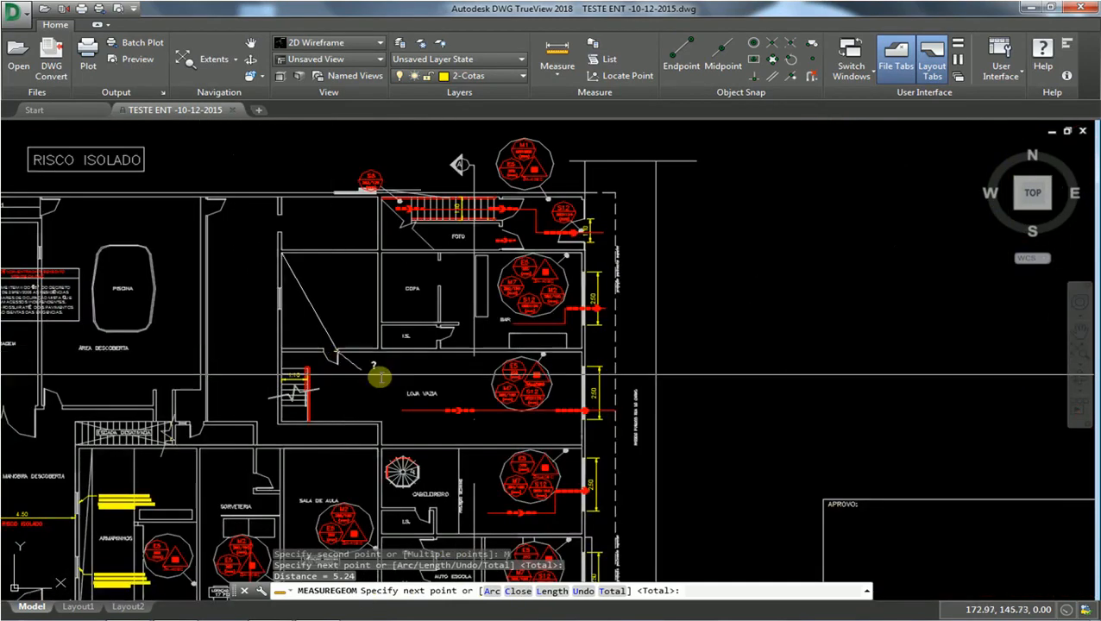
{"action": "scroll", "coordinate": [604, 376], "scroll_direction": "up", "scroll_amount": 5}
{"action": "middle_click_drag", "start_coordinate": [610, 373], "coordinate": [569, 368]}
{"action": "scroll", "coordinate": [612, 346], "scroll_direction": "up", "scroll_amount": 4}
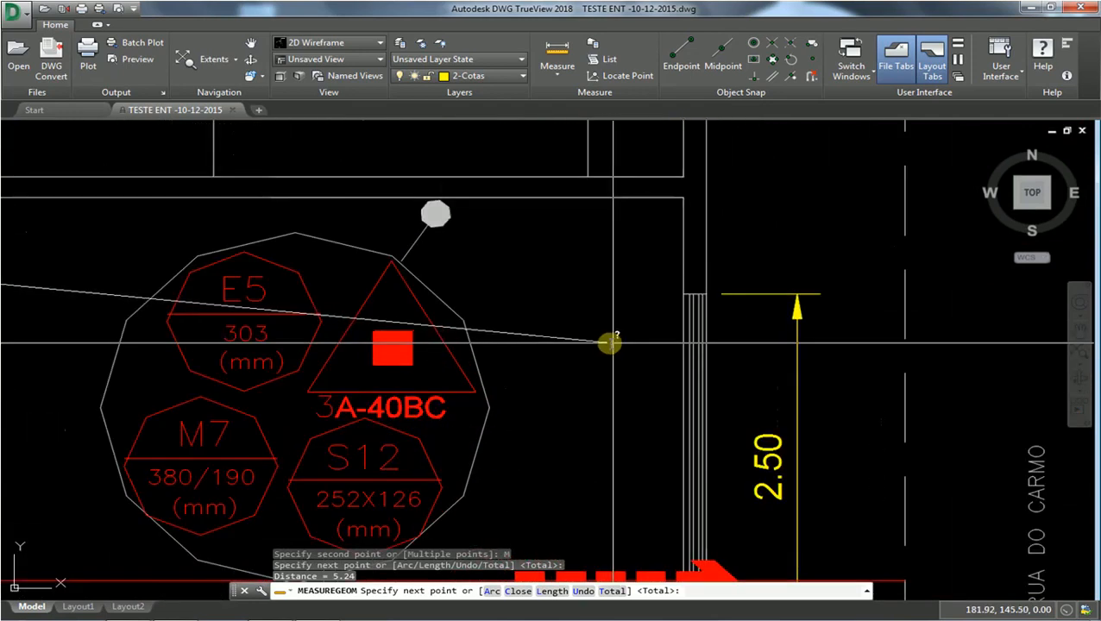
{"action": "scroll", "coordinate": [563, 349], "scroll_direction": "down", "scroll_amount": 3}
{"action": "scroll", "coordinate": [645, 307], "scroll_direction": "up", "scroll_amount": 3}
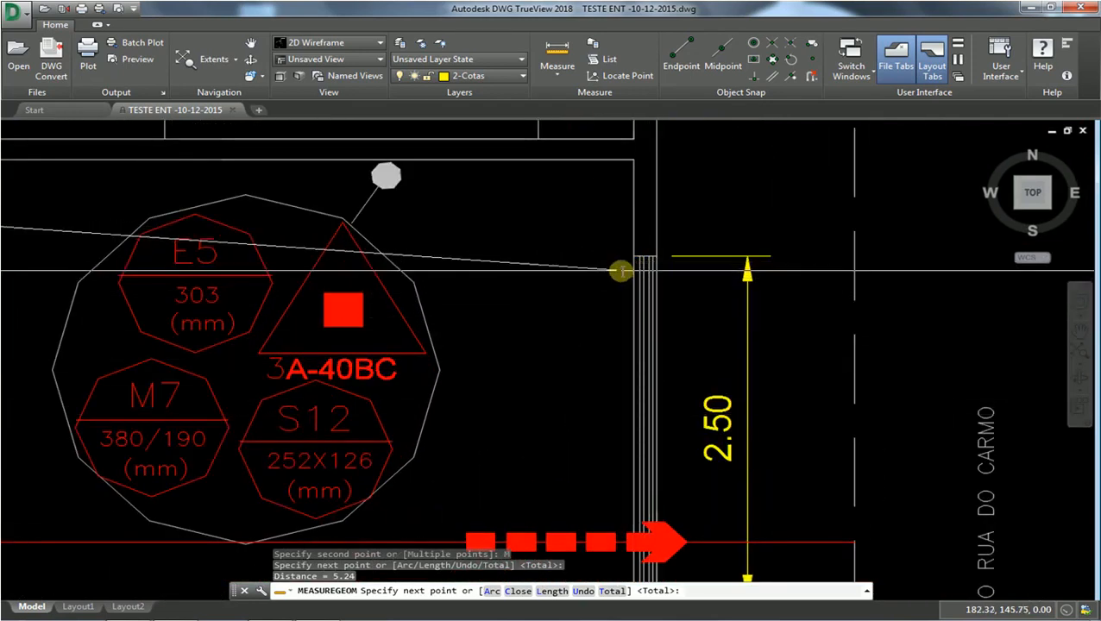
{"action": "scroll", "coordinate": [634, 264], "scroll_direction": "down", "scroll_amount": 4}
{"action": "scroll", "coordinate": [635, 263], "scroll_direction": "up", "scroll_amount": 2}
{"action": "scroll", "coordinate": [632, 264], "scroll_direction": "up", "scroll_amount": 3}
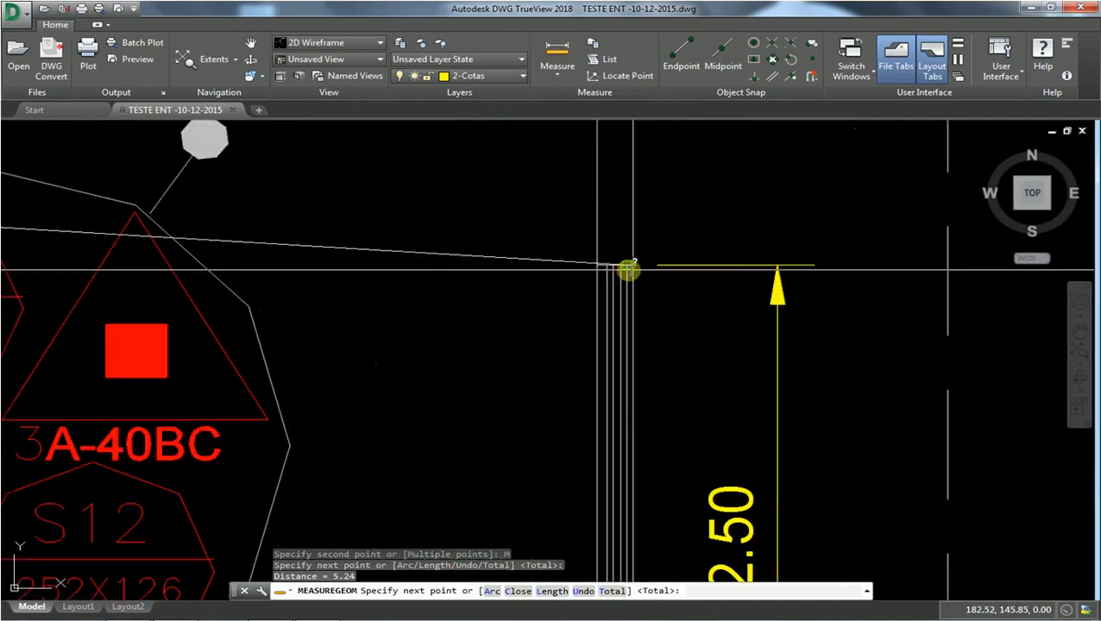
{"action": "left_click", "coordinate": [631, 264]}
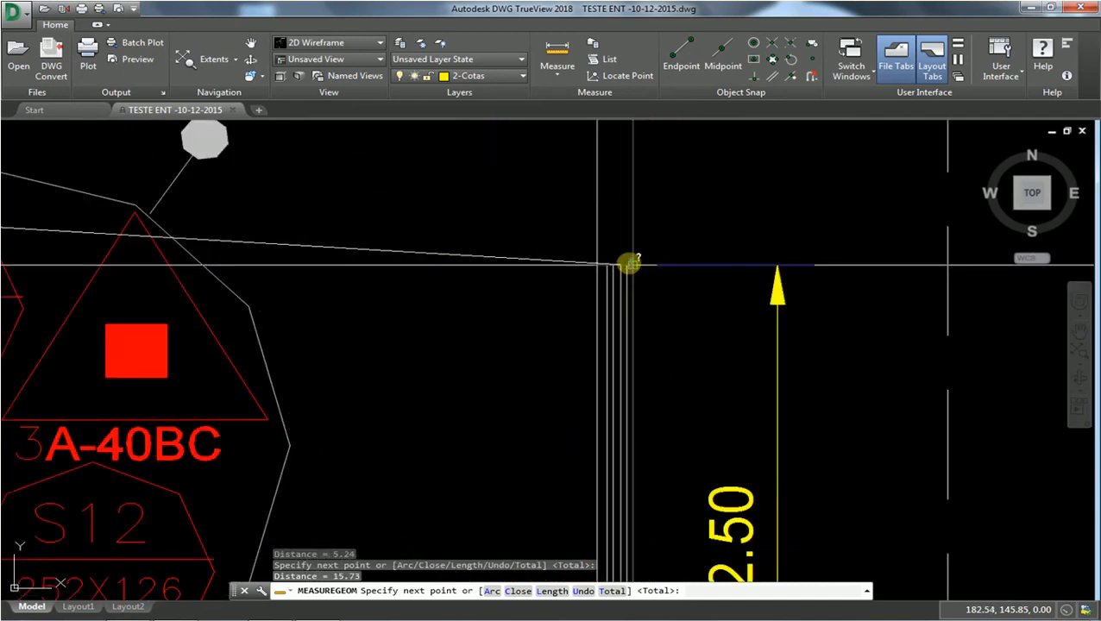
{"action": "key", "text": "Return"}
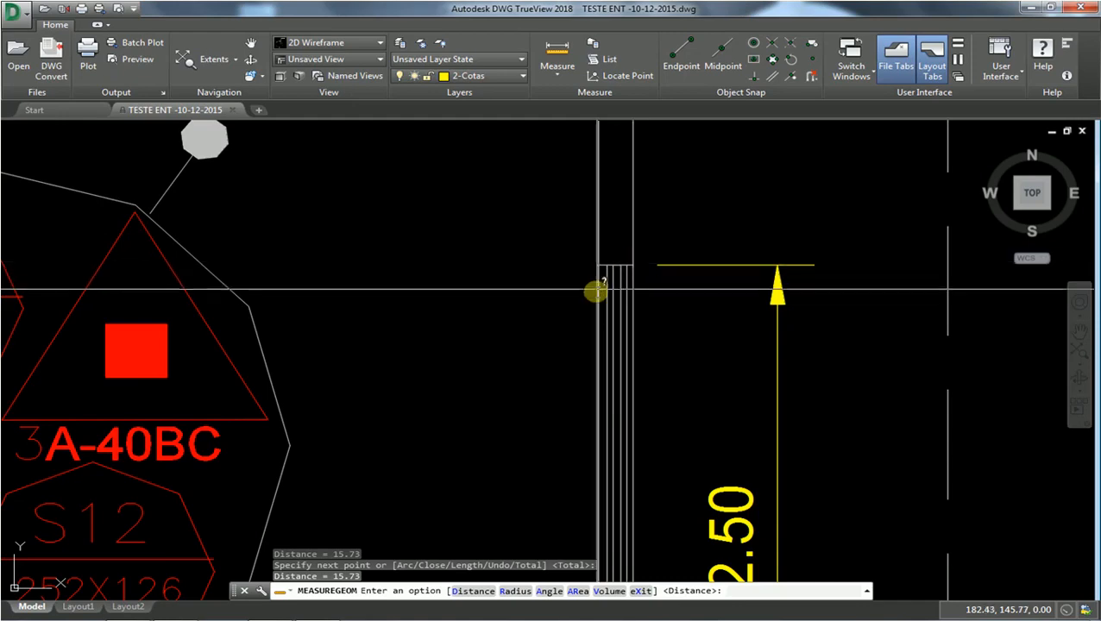
Step: Examine the area around the LOJA VAZIA exit and the full floor plan sheet, and end the distance measurement
{"action": "scroll", "coordinate": [592, 295], "scroll_direction": "down", "scroll_amount": 2}
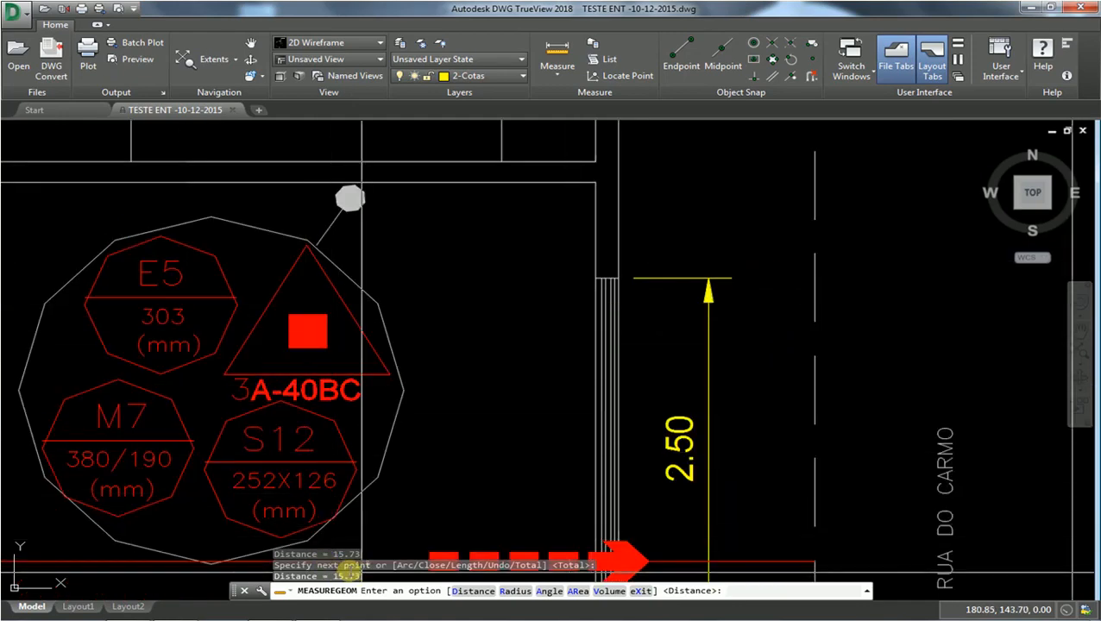
{"action": "scroll", "coordinate": [493, 382], "scroll_direction": "down", "scroll_amount": 2}
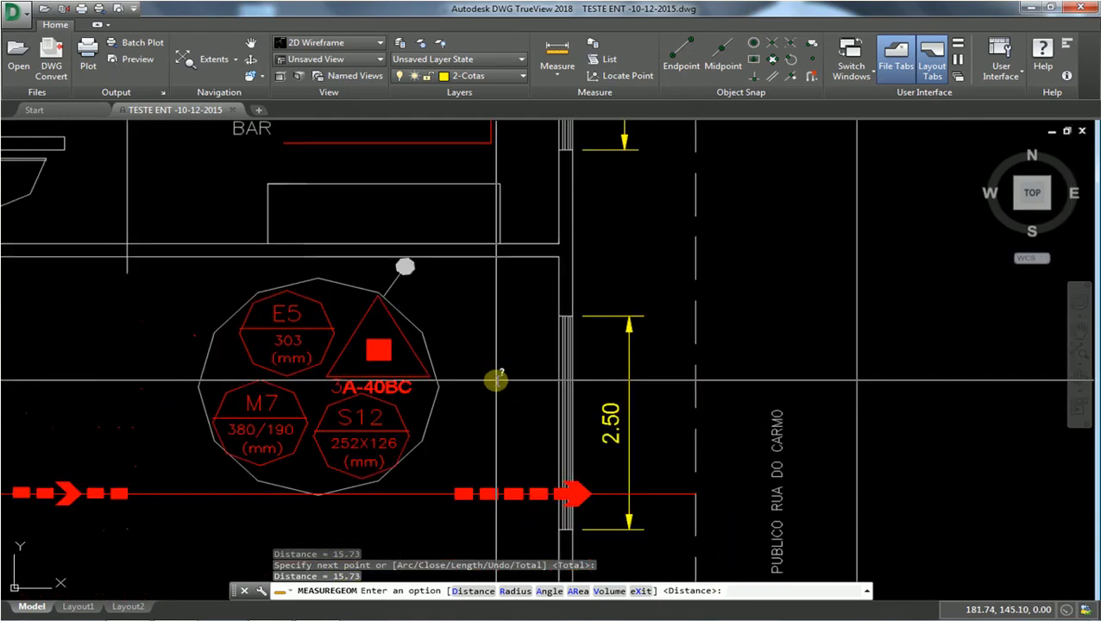
{"action": "scroll", "coordinate": [496, 380], "scroll_direction": "down", "scroll_amount": 10}
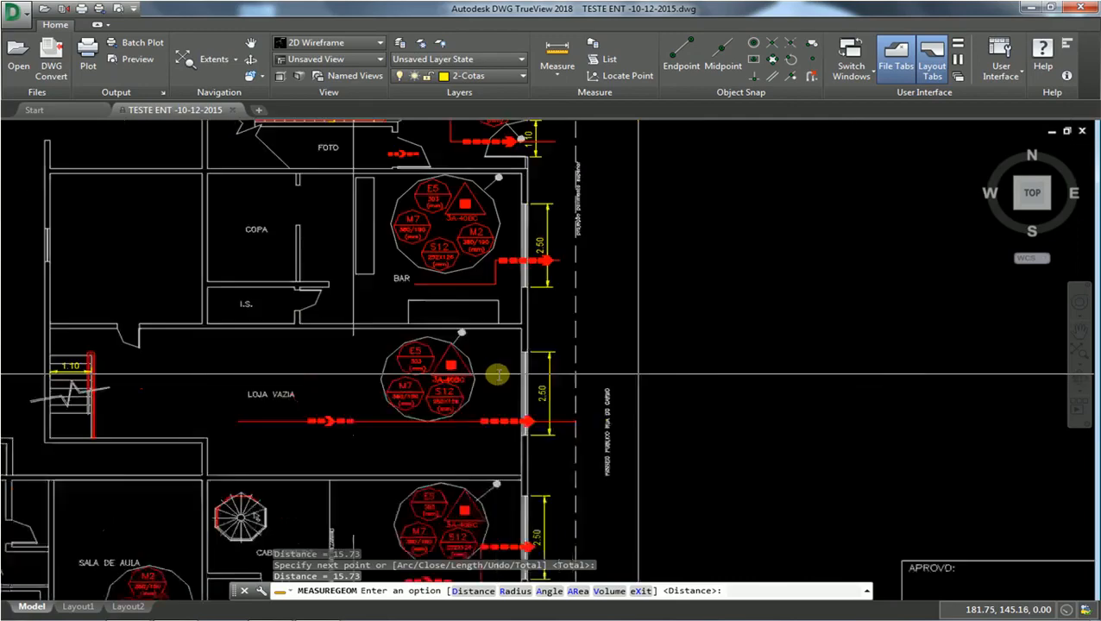
{"action": "scroll", "coordinate": [474, 374], "scroll_direction": "up", "scroll_amount": 8}
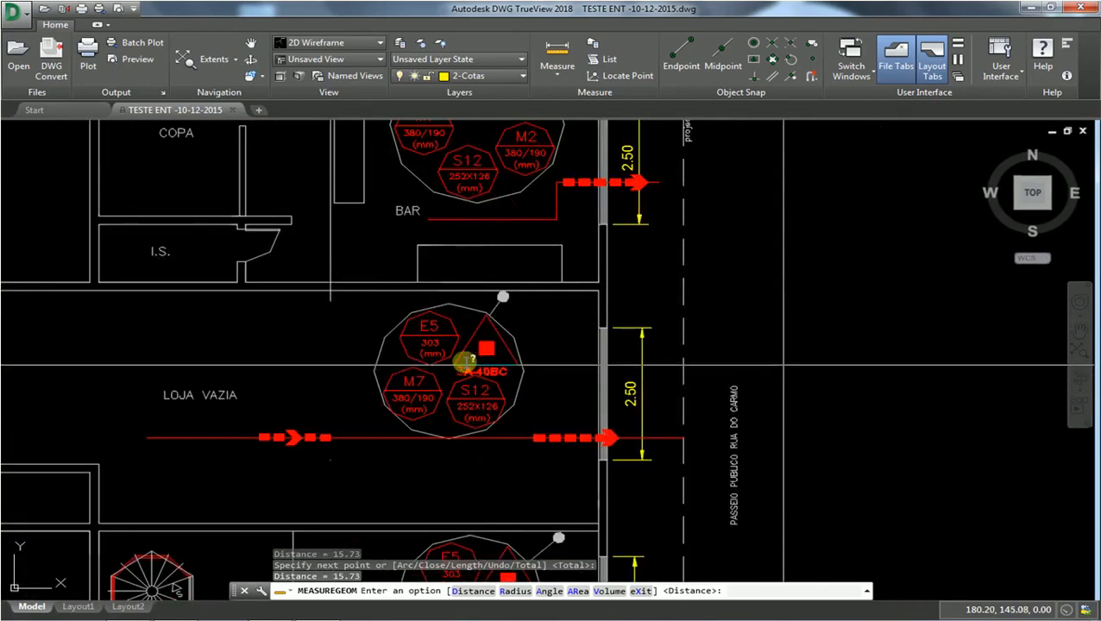
{"action": "scroll", "coordinate": [512, 341], "scroll_direction": "down", "scroll_amount": 5}
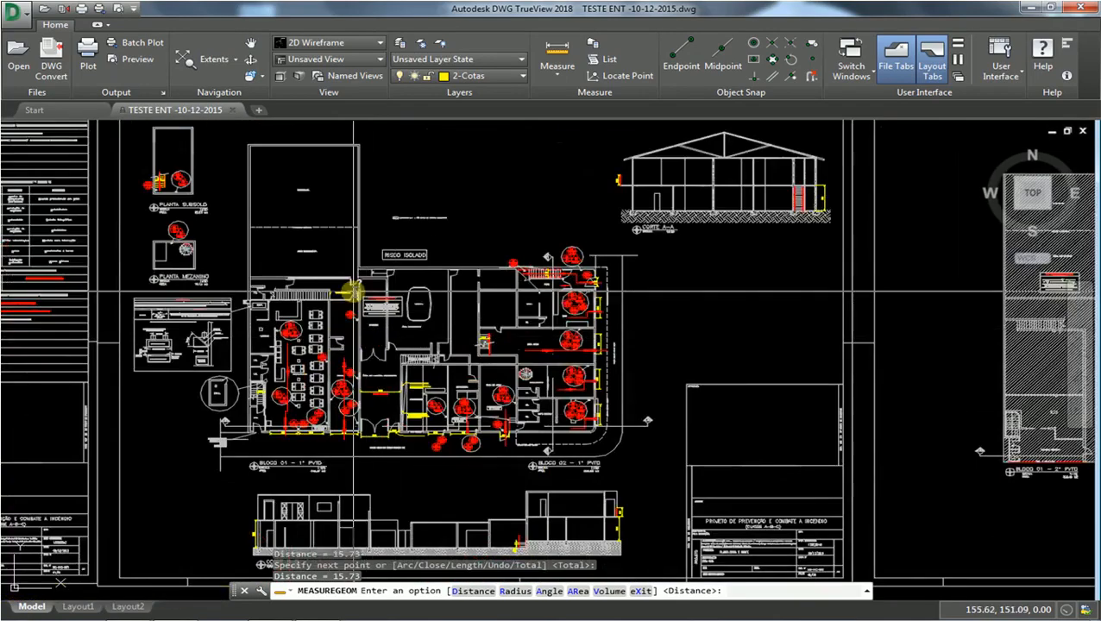
{"action": "scroll", "coordinate": [470, 323], "scroll_direction": "down", "scroll_amount": 4}
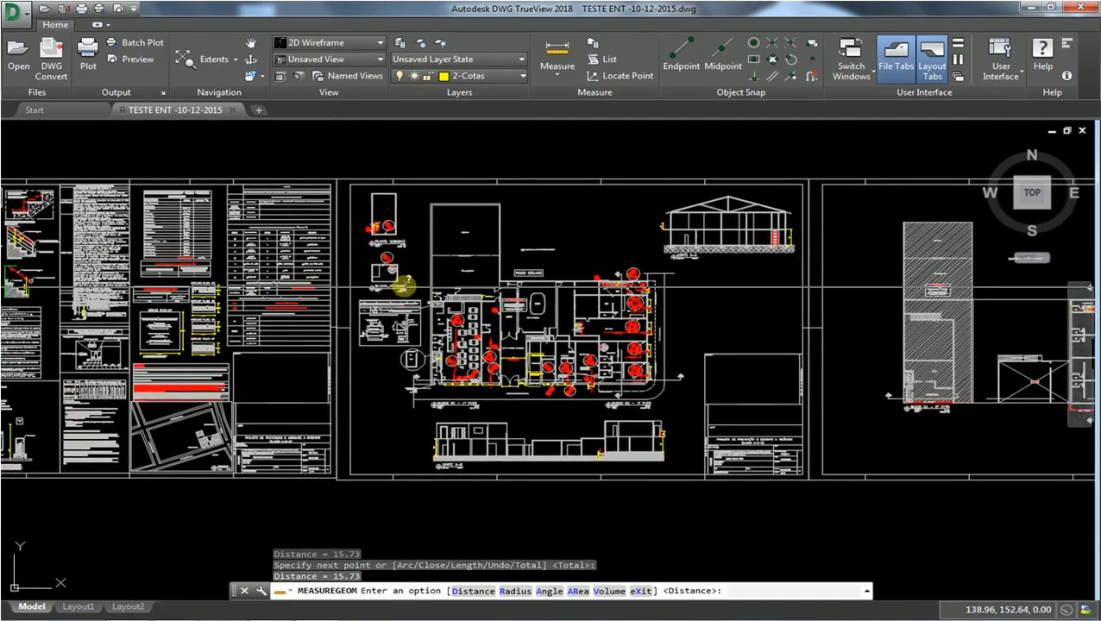
{"action": "scroll", "coordinate": [426, 198], "scroll_direction": "up", "scroll_amount": 4}
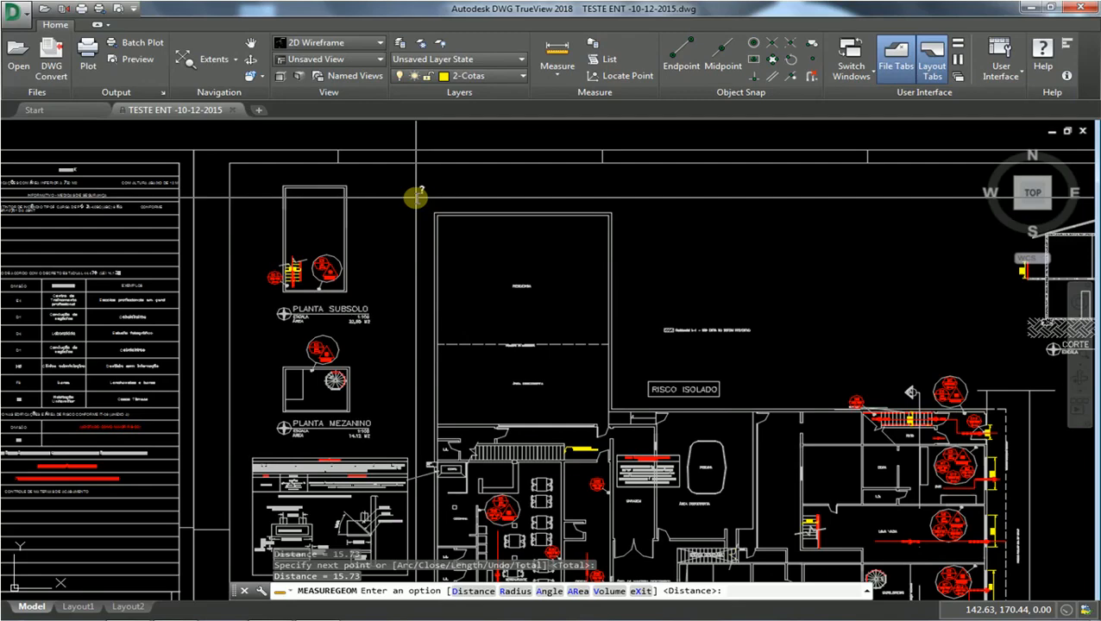
{"action": "scroll", "coordinate": [417, 198], "scroll_direction": "down", "scroll_amount": 4}
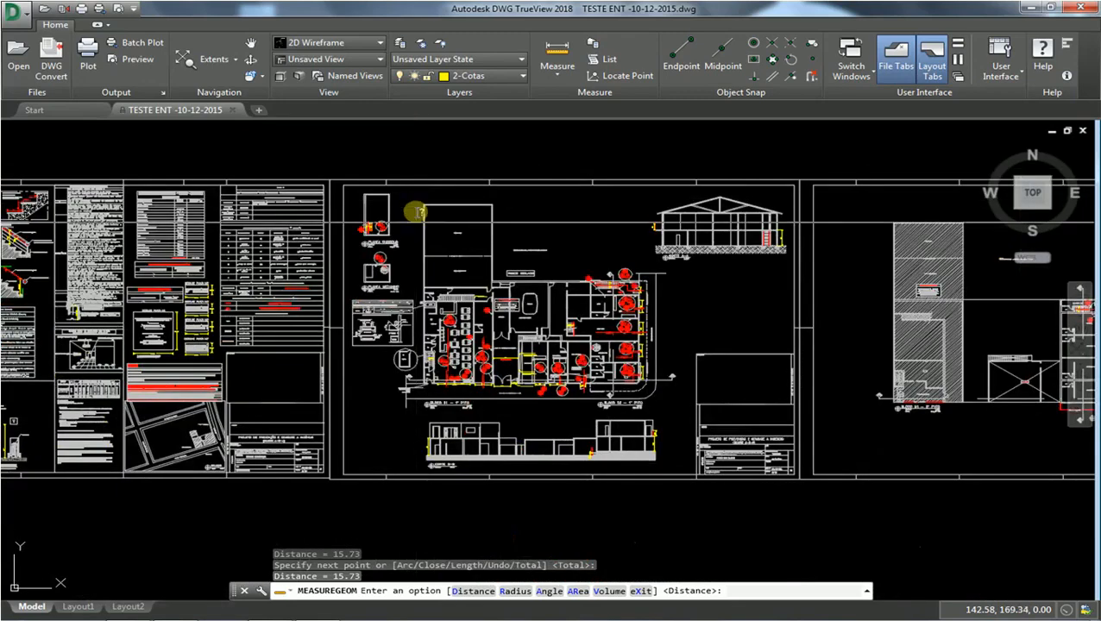
{"action": "key", "text": "Escape"}
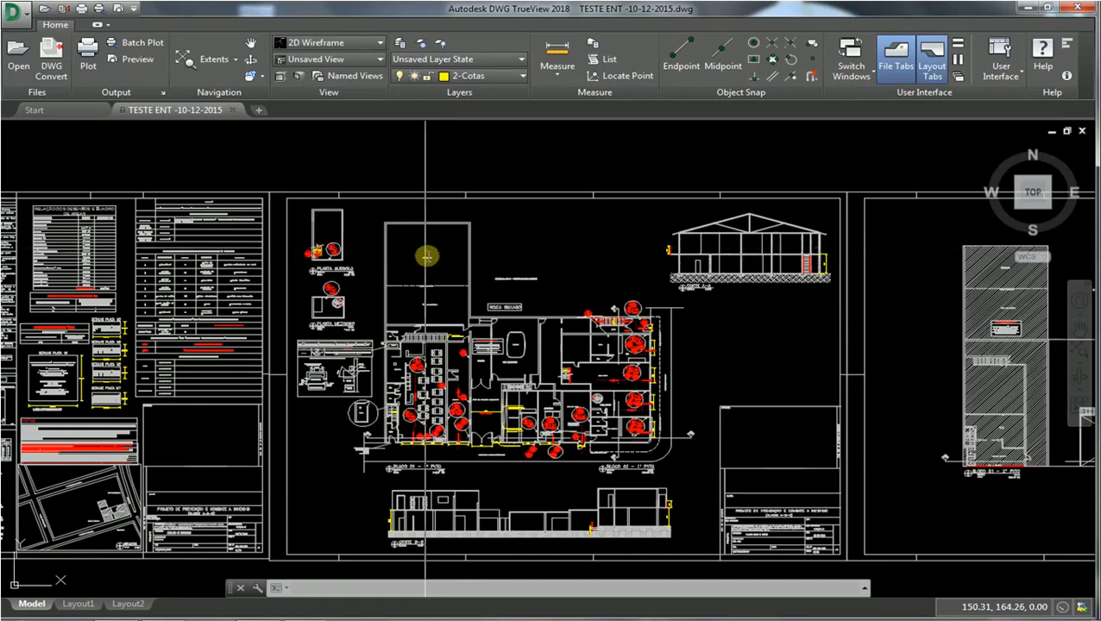
Step: Examine the BLOCO 01 - 1º PVTO title's scale and area, and the ground-floor plan of both blocks
{"action": "scroll", "coordinate": [393, 458], "scroll_direction": "up", "scroll_amount": 4}
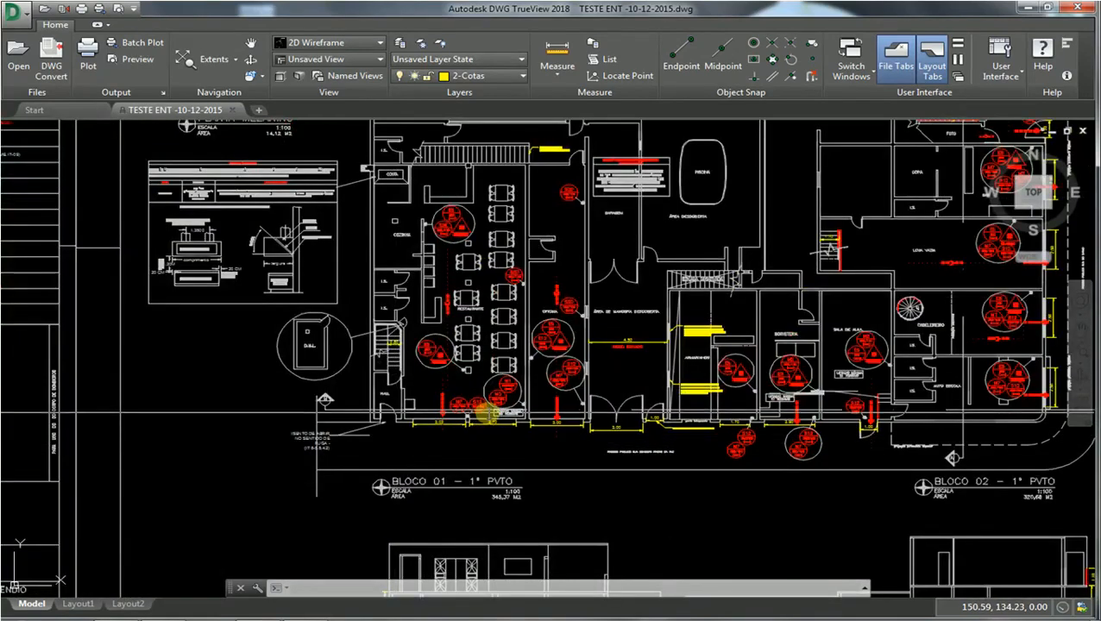
{"action": "scroll", "coordinate": [498, 420], "scroll_direction": "up", "scroll_amount": 1}
{"action": "scroll", "coordinate": [502, 403], "scroll_direction": "down", "scroll_amount": 1}
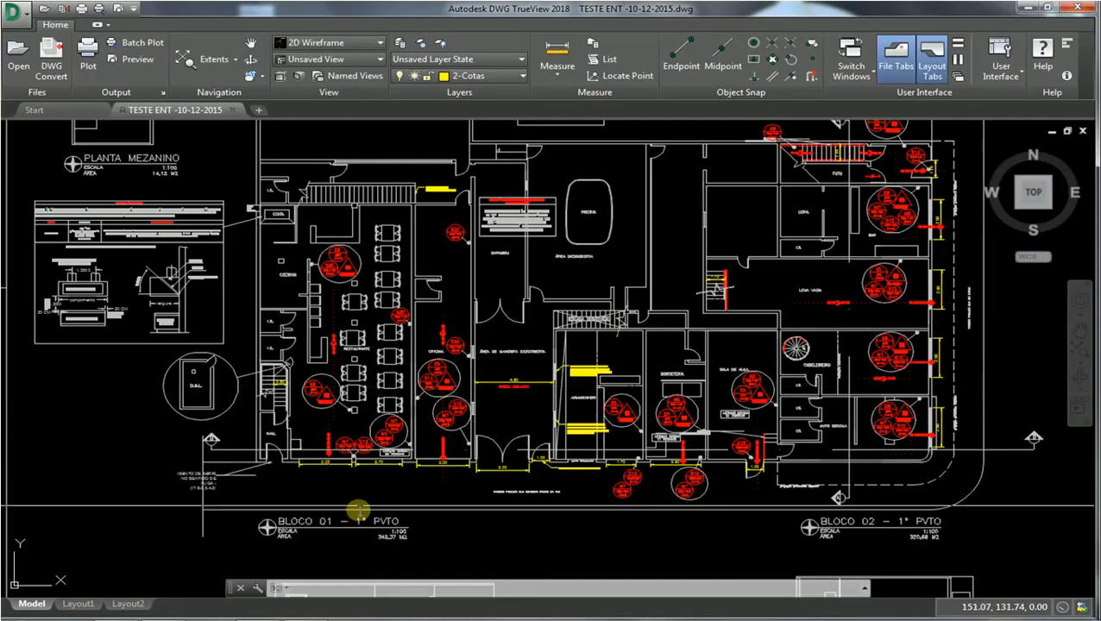
{"action": "scroll", "coordinate": [361, 549], "scroll_direction": "up", "scroll_amount": 4}
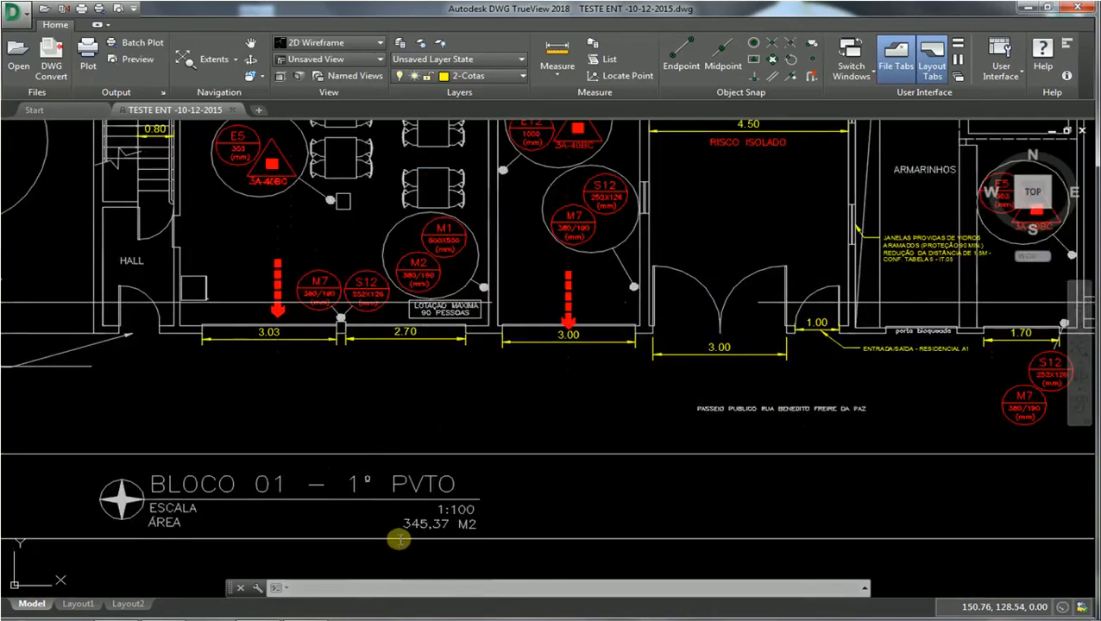
{"action": "scroll", "coordinate": [401, 538], "scroll_direction": "down", "scroll_amount": 5}
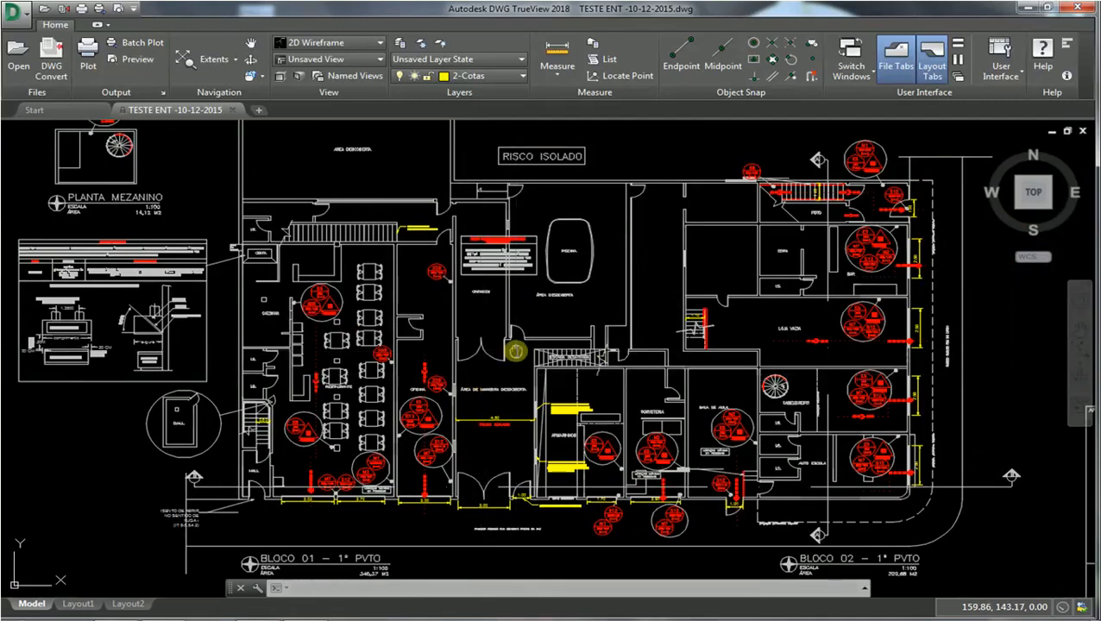
{"action": "middle_click_drag", "start_coordinate": [510, 344], "coordinate": [461, 377]}
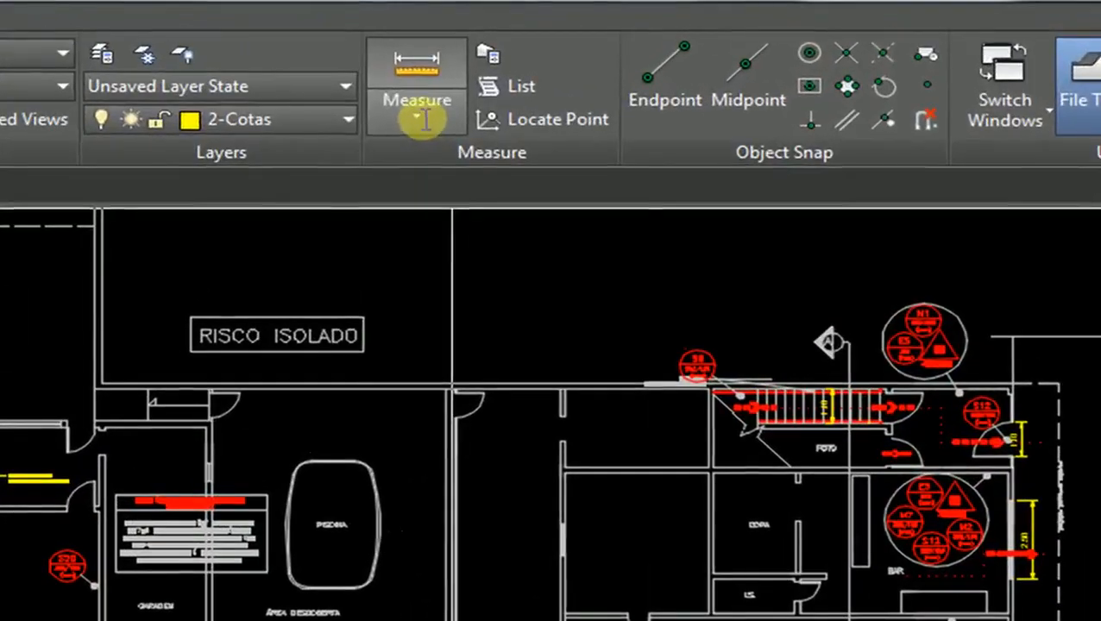
Step: Start an area measurement along the upper outer wall of the RESIDENCIA, from one outer corner to the other
{"action": "left_click", "coordinate": [559, 76]}
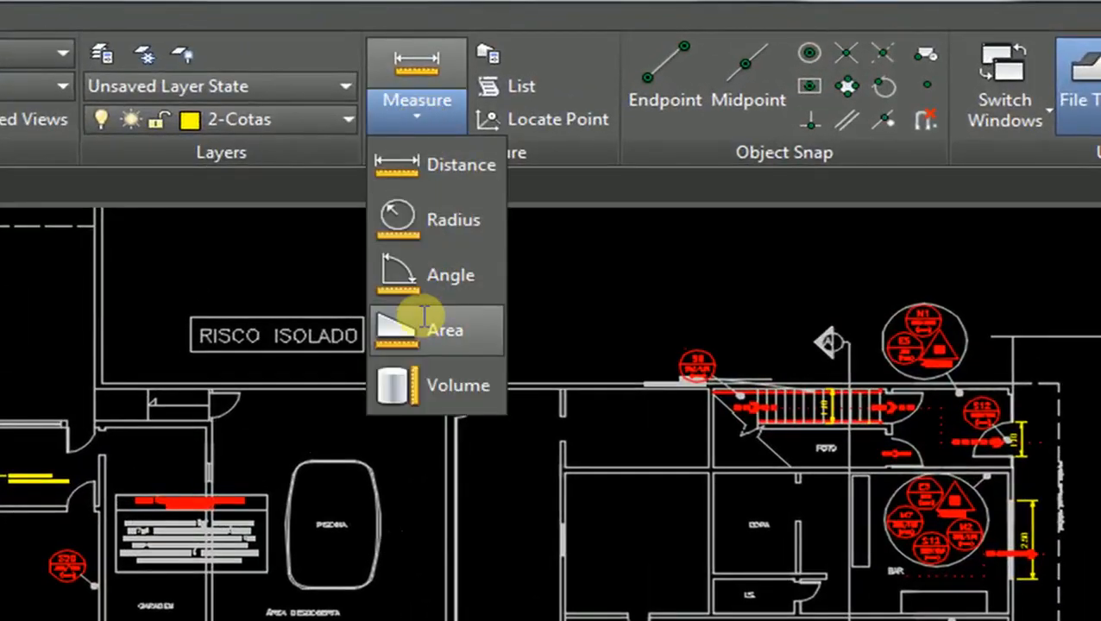
{"action": "left_click", "coordinate": [421, 321]}
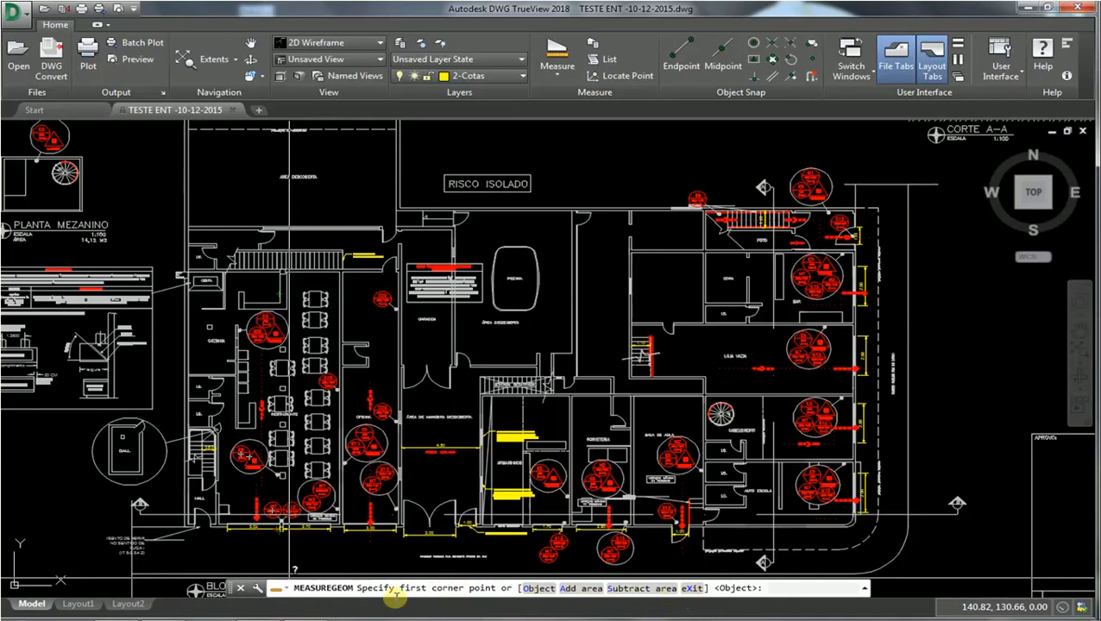
{"action": "scroll", "coordinate": [294, 401], "scroll_direction": "down", "scroll_amount": 2}
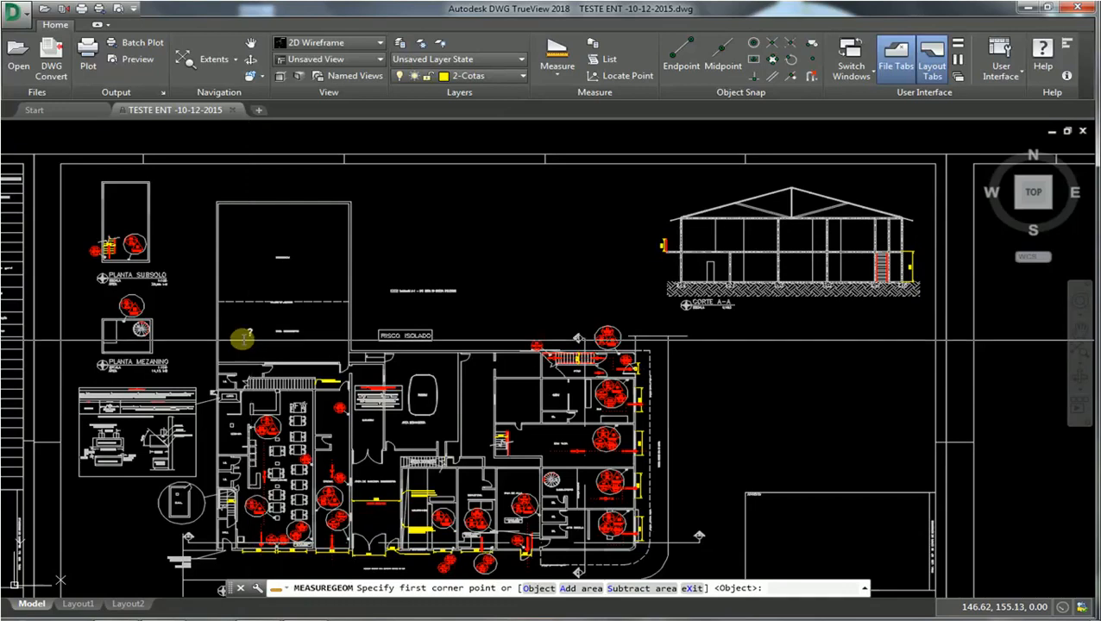
{"action": "scroll", "coordinate": [230, 233], "scroll_direction": "up", "scroll_amount": 5}
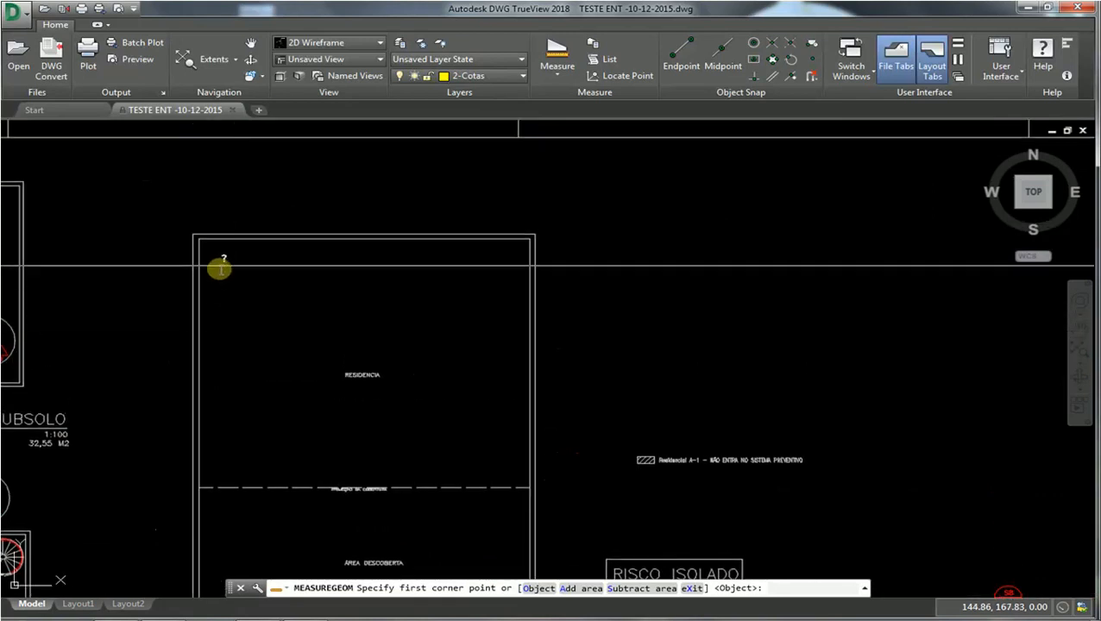
{"action": "left_click", "coordinate": [194, 233]}
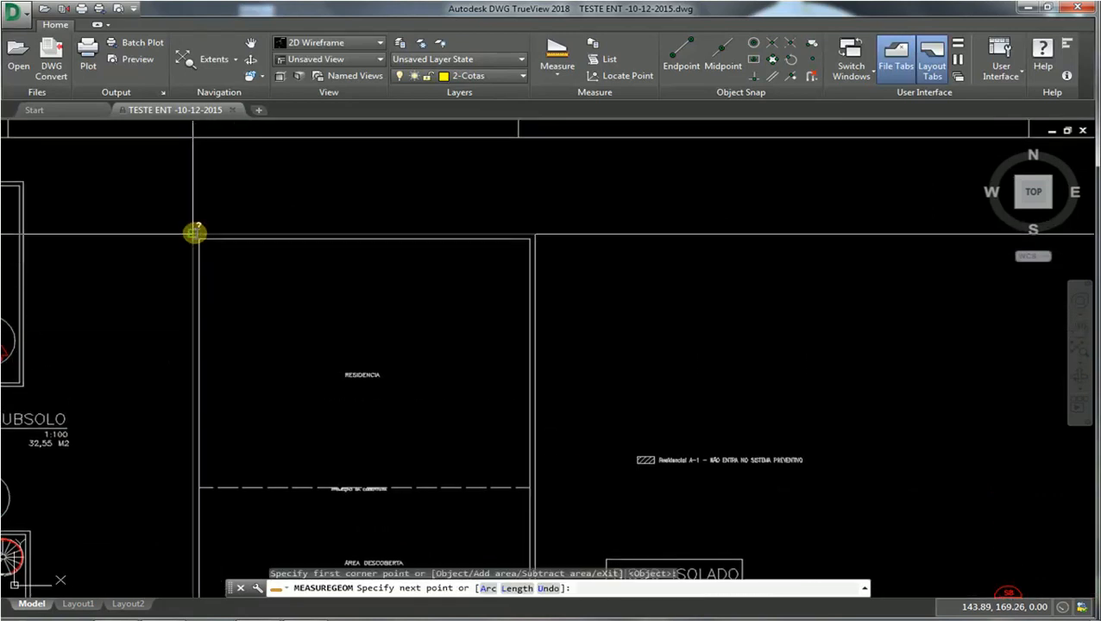
{"action": "left_click", "coordinate": [535, 233]}
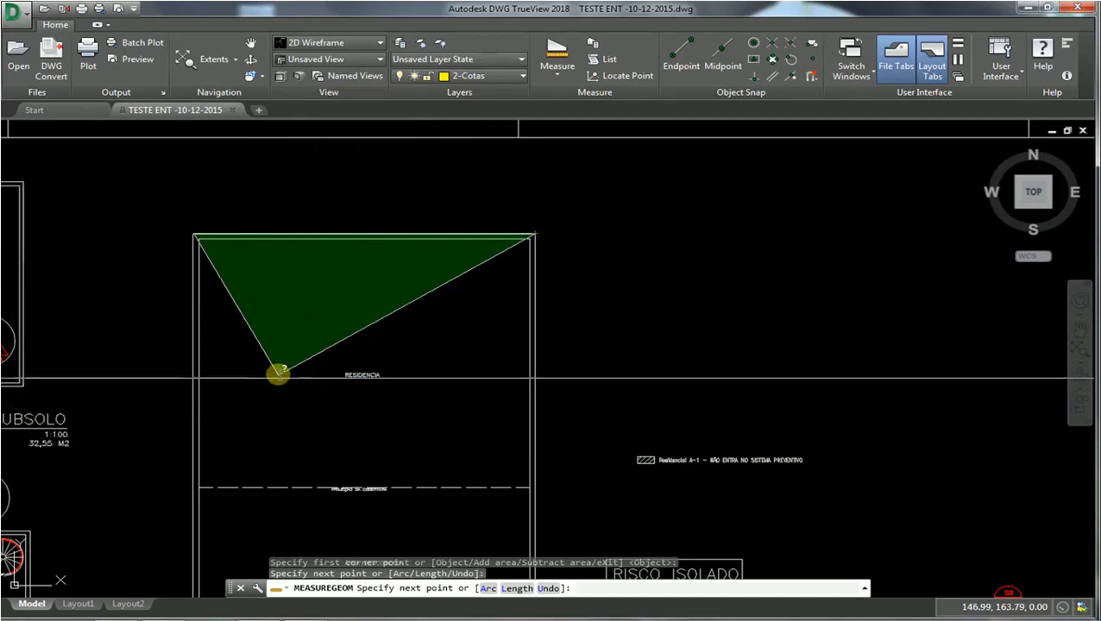
Step: Extend the area boundary down the RESIDENCIA's outer wall and along the wall below RISCO ISOLADO to the facade corner beyond the FOTO stairs
{"action": "scroll", "coordinate": [441, 346], "scroll_direction": "down", "scroll_amount": 2}
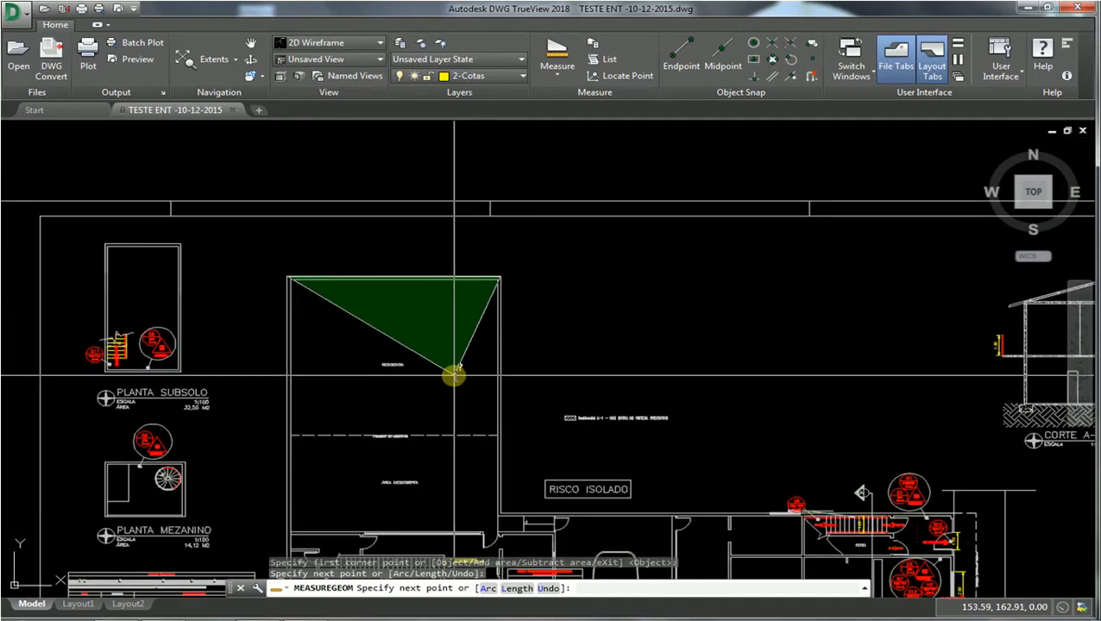
{"action": "middle_click_drag", "start_coordinate": [452, 373], "coordinate": [442, 278]}
{"action": "scroll", "coordinate": [486, 424], "scroll_direction": "up", "scroll_amount": 6}
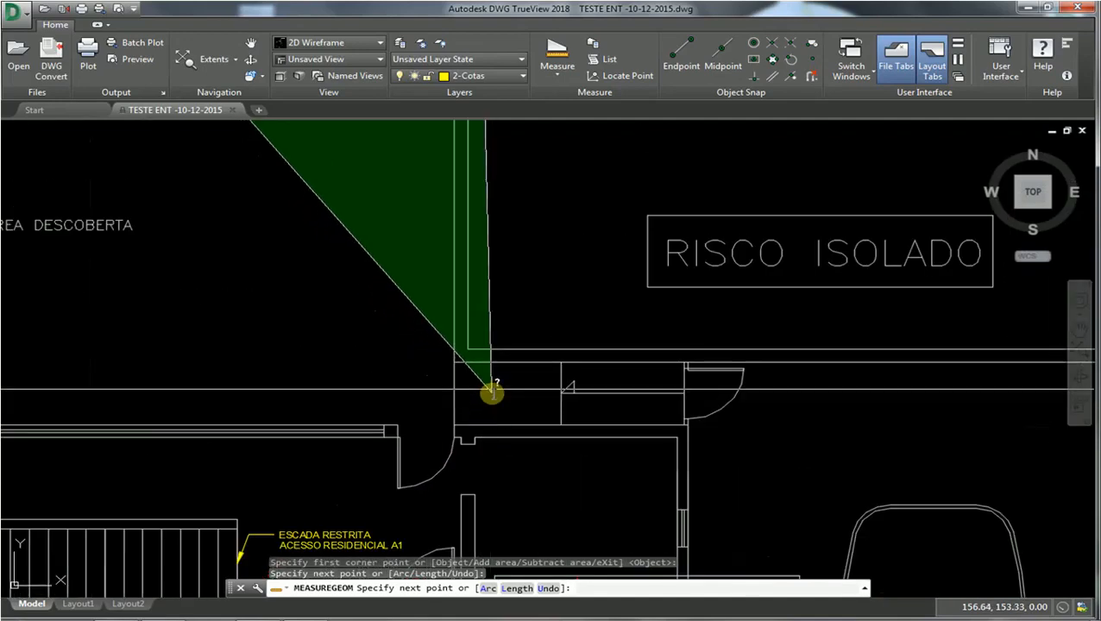
{"action": "left_click", "coordinate": [471, 361]}
{"action": "scroll", "coordinate": [457, 358], "scroll_direction": "down", "scroll_amount": 6}
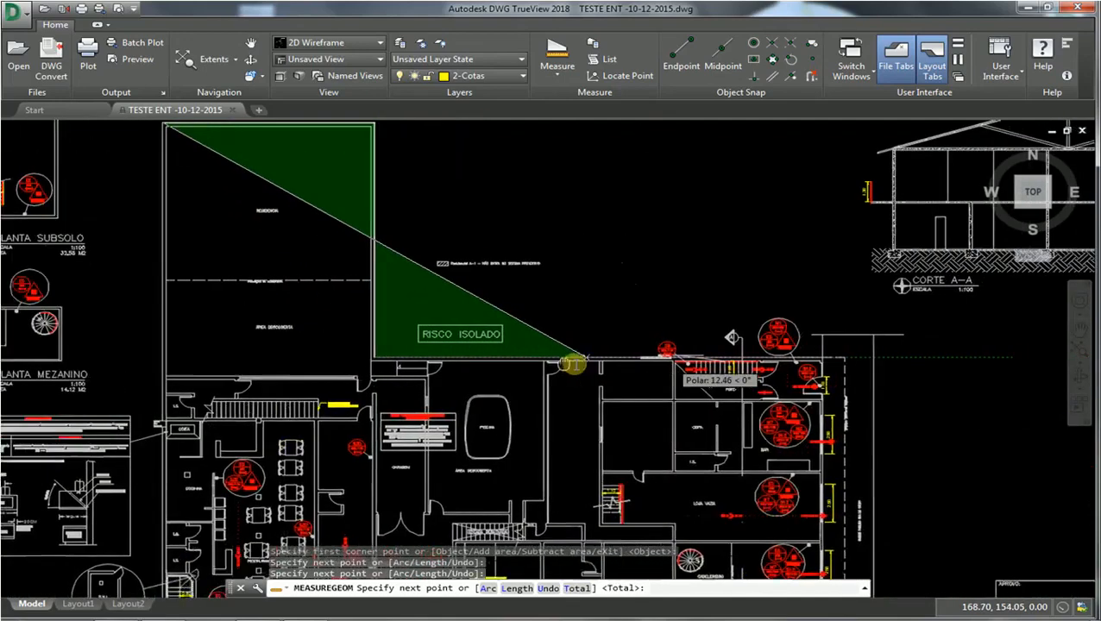
{"action": "scroll", "coordinate": [742, 360], "scroll_direction": "up", "scroll_amount": 8}
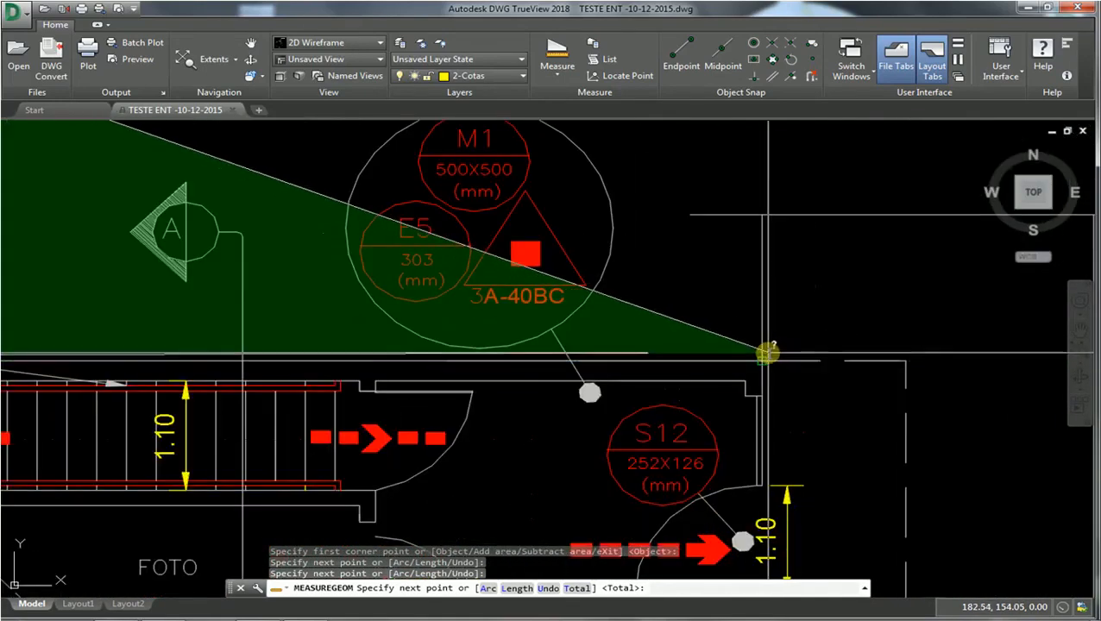
{"action": "left_click", "coordinate": [764, 360]}
Step: Continue the area boundary down the RUA DO CARMO facade, around the AUTO ESCOLA's rounded corner and along the street front to the HALL's outer corner
{"action": "scroll", "coordinate": [741, 345], "scroll_direction": "down", "scroll_amount": 10}
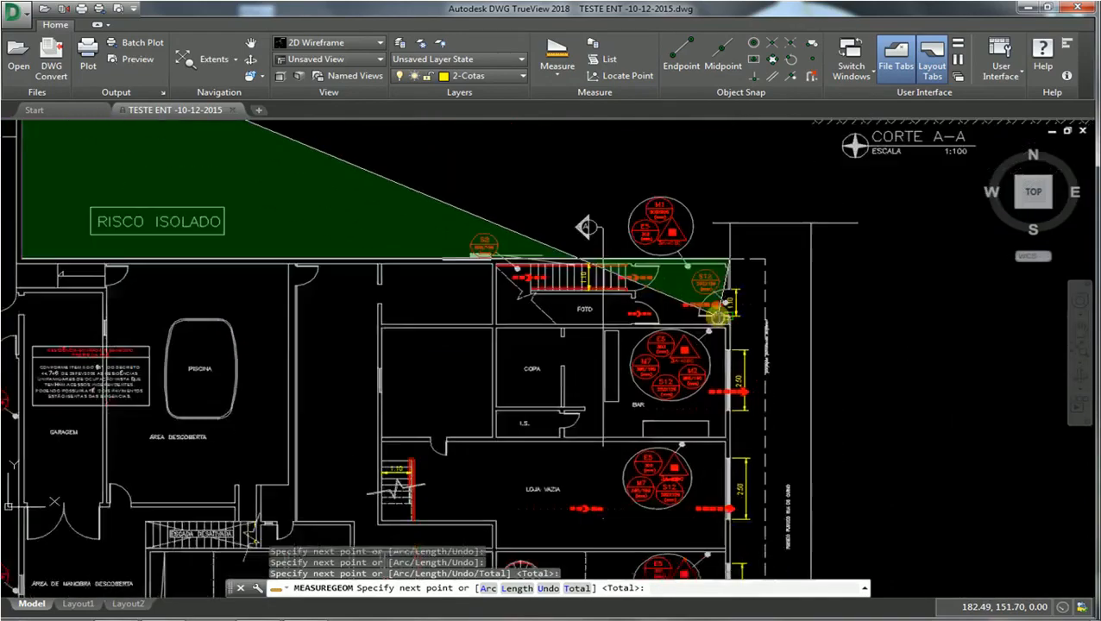
{"action": "scroll", "coordinate": [700, 410], "scroll_direction": "up", "scroll_amount": 10}
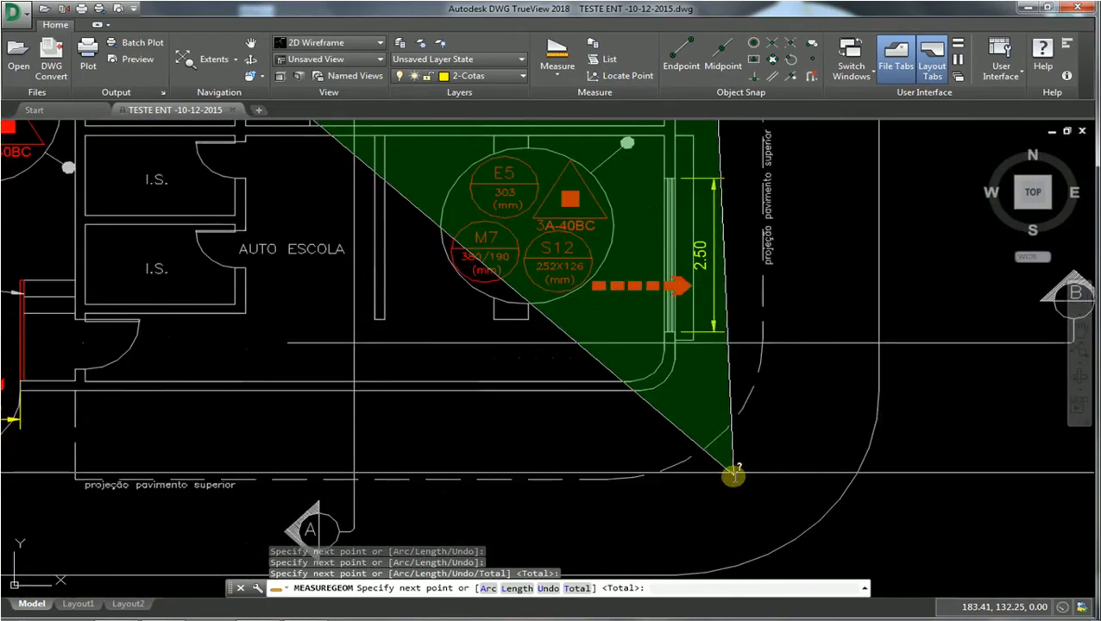
{"action": "left_click", "coordinate": [638, 325]}
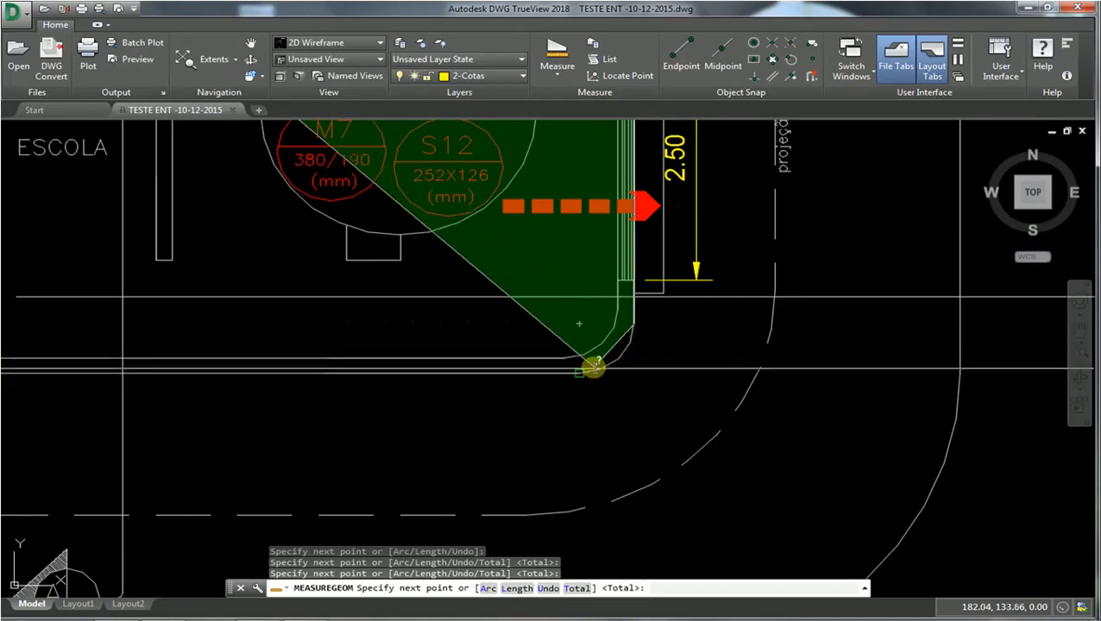
{"action": "scroll", "coordinate": [604, 380], "scroll_direction": "down", "scroll_amount": 4}
{"action": "scroll", "coordinate": [653, 393], "scroll_direction": "down", "scroll_amount": 6}
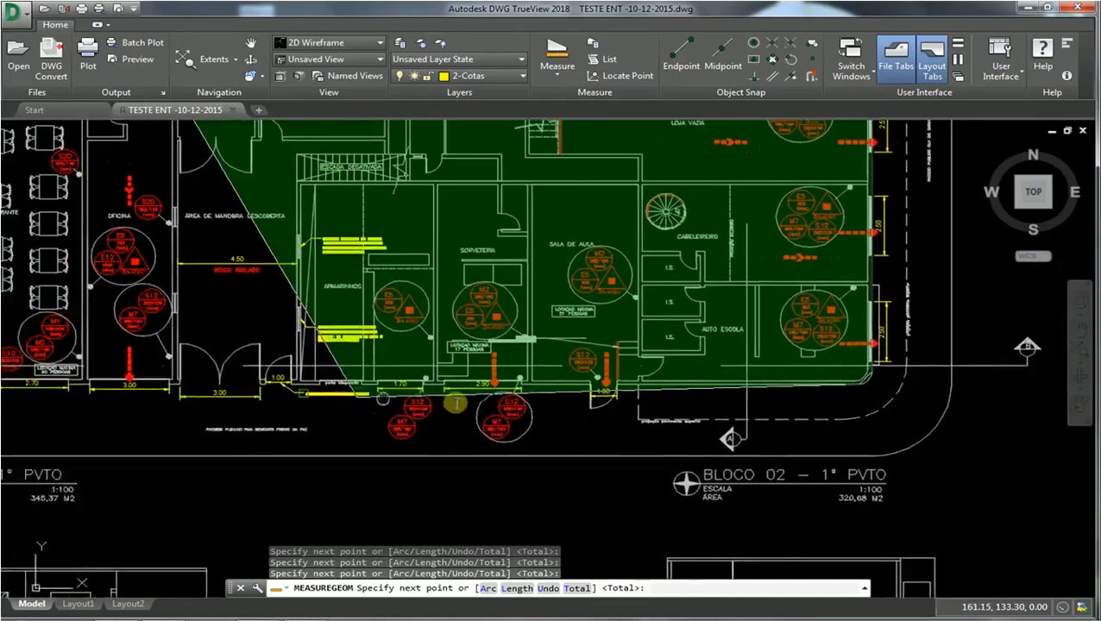
{"action": "scroll", "coordinate": [485, 458], "scroll_direction": "up", "scroll_amount": 8}
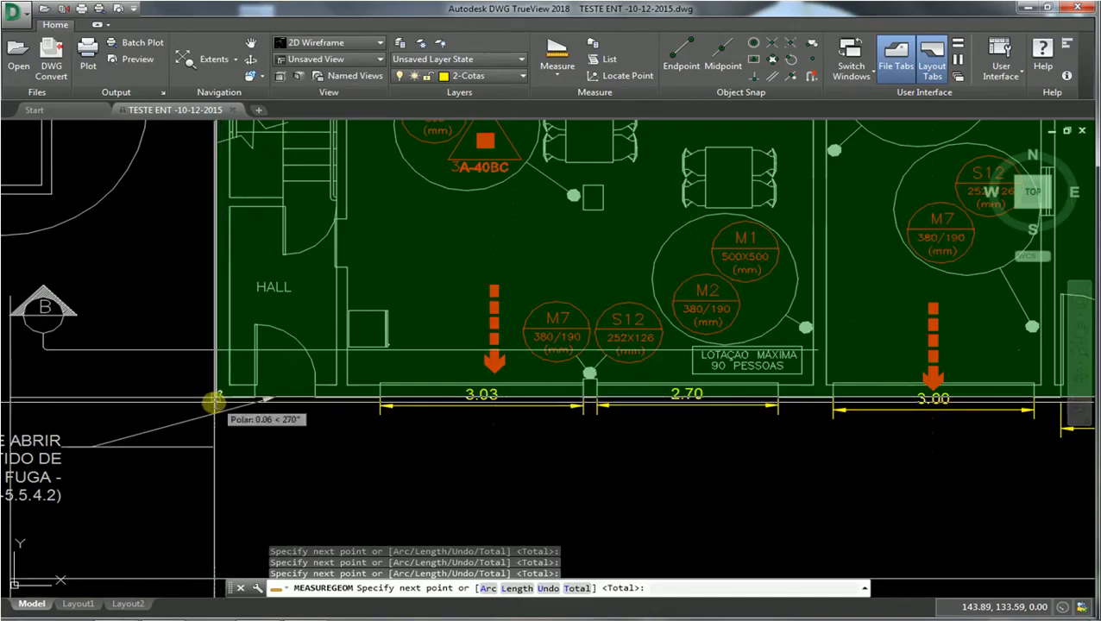
Step: Check the highlighted region's coverage of both blocks and complete the measurement to obtain the total area and perimeter
{"action": "scroll", "coordinate": [220, 400], "scroll_direction": "down", "scroll_amount": 5}
{"action": "scroll", "coordinate": [205, 405], "scroll_direction": "down", "scroll_amount": 3}
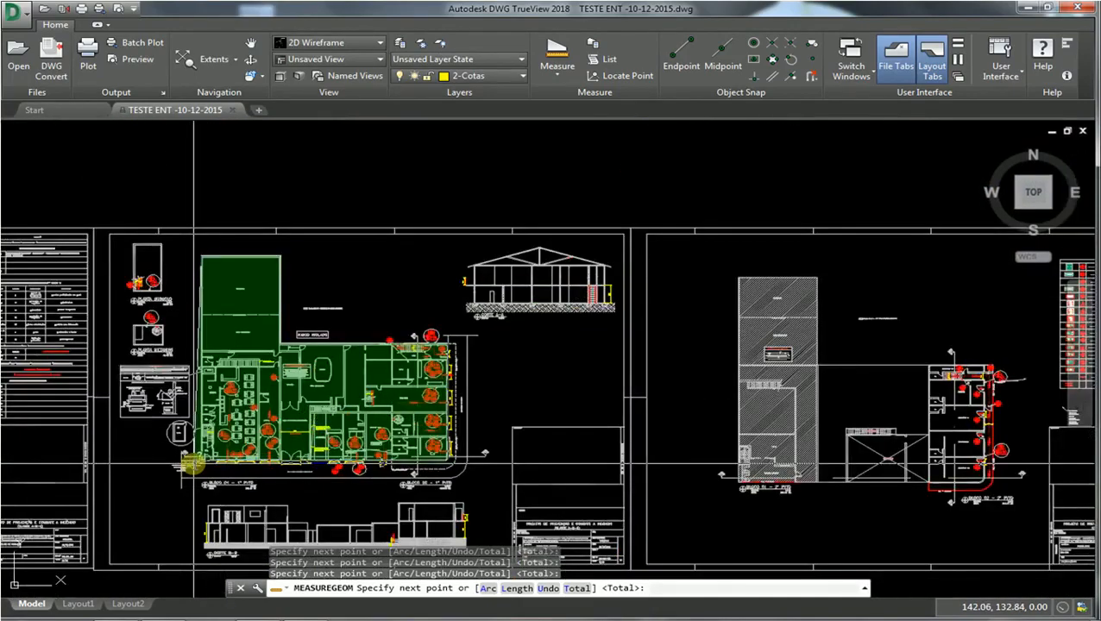
{"action": "scroll", "coordinate": [193, 466], "scroll_direction": "up", "scroll_amount": 2}
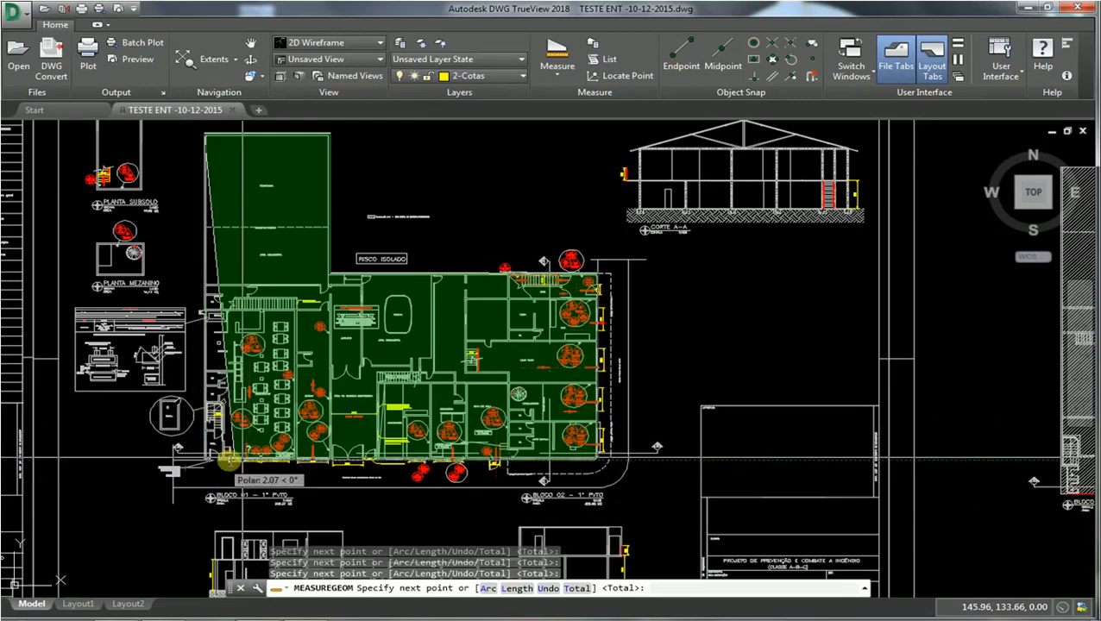
{"action": "scroll", "coordinate": [406, 346], "scroll_direction": "up", "scroll_amount": 5}
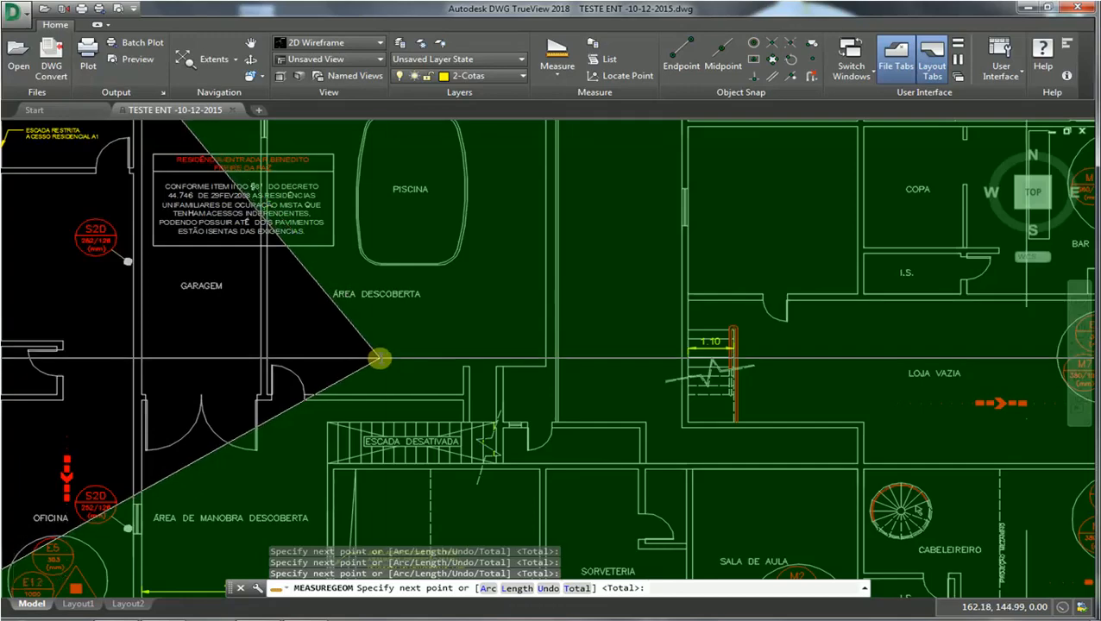
{"action": "scroll", "coordinate": [404, 349], "scroll_direction": "down", "scroll_amount": 5}
{"action": "scroll", "coordinate": [197, 383], "scroll_direction": "up", "scroll_amount": 3}
{"action": "scroll", "coordinate": [193, 383], "scroll_direction": "down", "scroll_amount": 3}
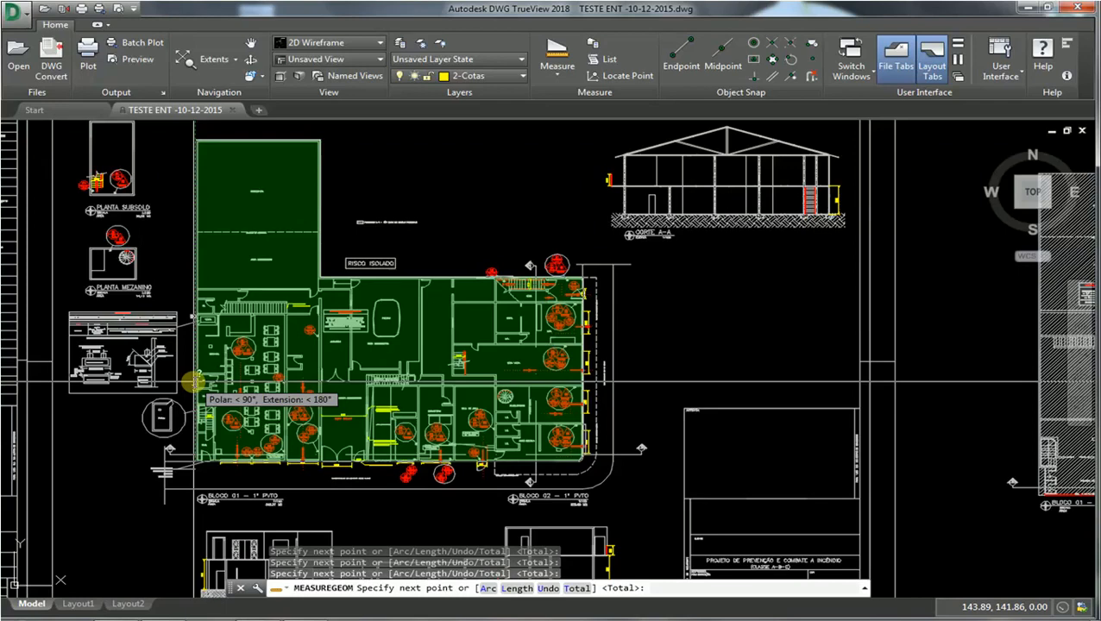
{"action": "key", "text": "Return"}
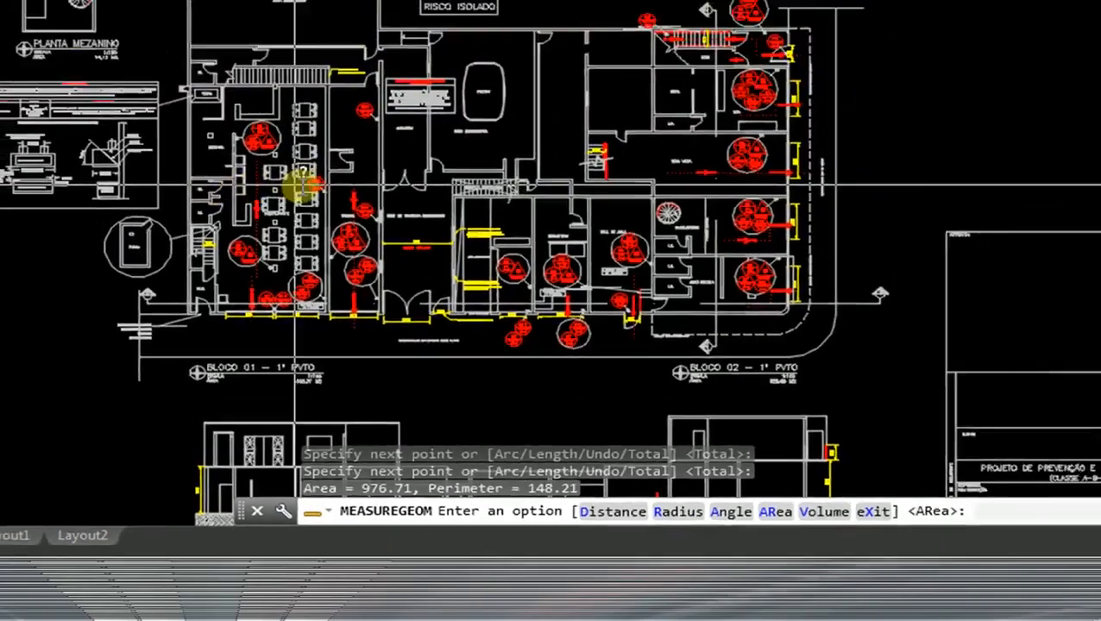
{"action": "scroll", "coordinate": [233, 255], "scroll_direction": "up", "scroll_amount": 7}
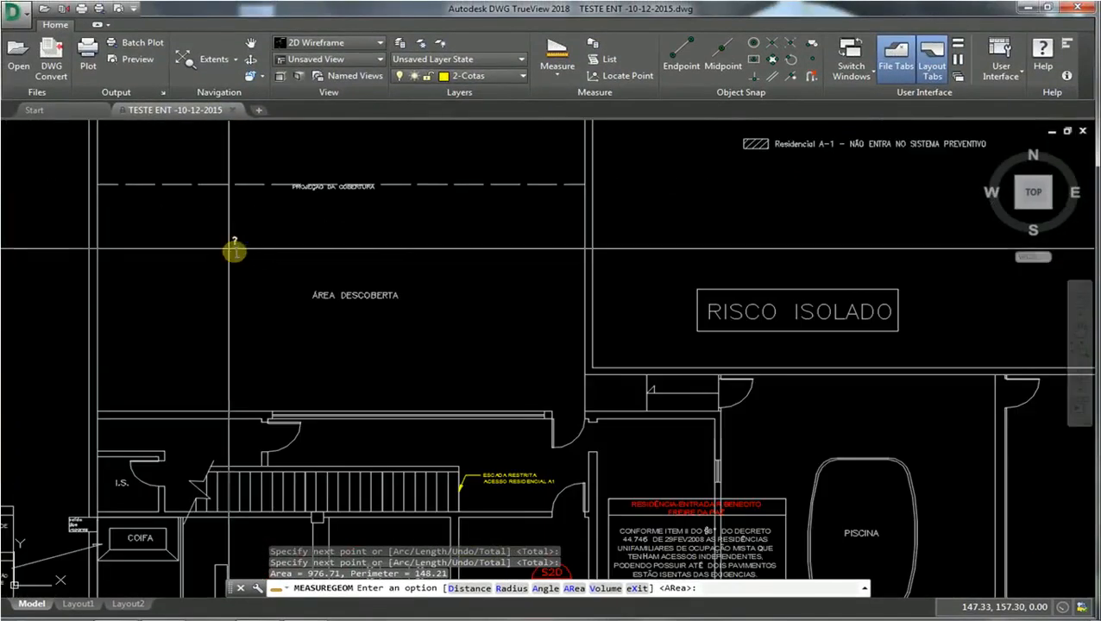
Step: Examine the floor plan from the RESIDENCIA and ÁREA DESCOBERTA down to the COZINHA, RESTAURANTE and street front
{"action": "scroll", "coordinate": [241, 273], "scroll_direction": "down", "scroll_amount": 5}
{"action": "scroll", "coordinate": [236, 250], "scroll_direction": "up", "scroll_amount": 6}
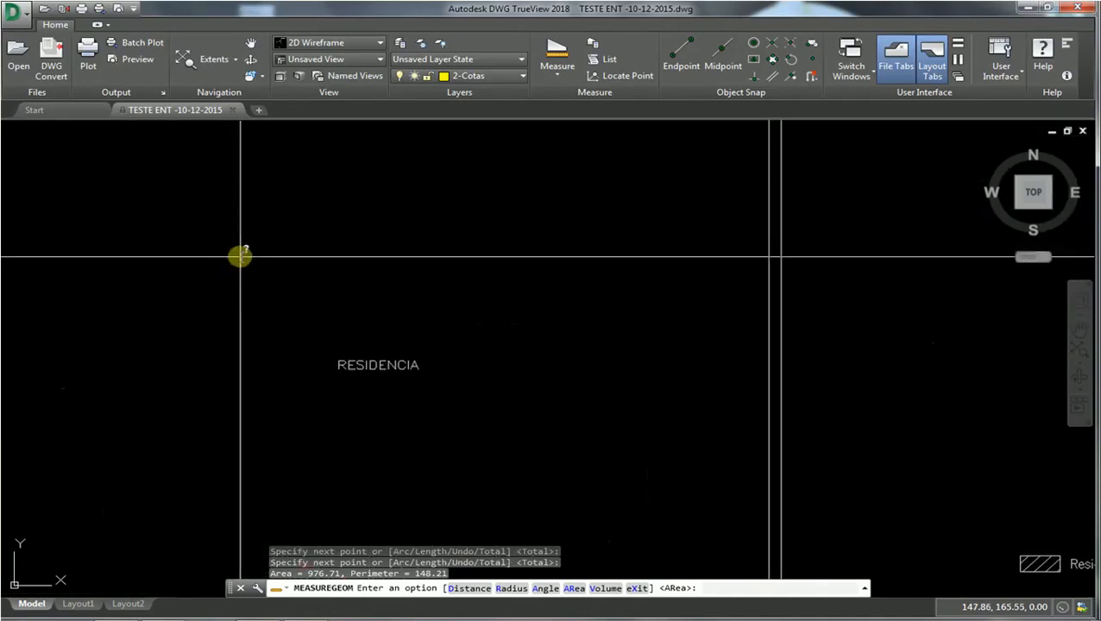
{"action": "scroll", "coordinate": [248, 300], "scroll_direction": "down", "scroll_amount": 2}
{"action": "scroll", "coordinate": [260, 352], "scroll_direction": "down", "scroll_amount": 6}
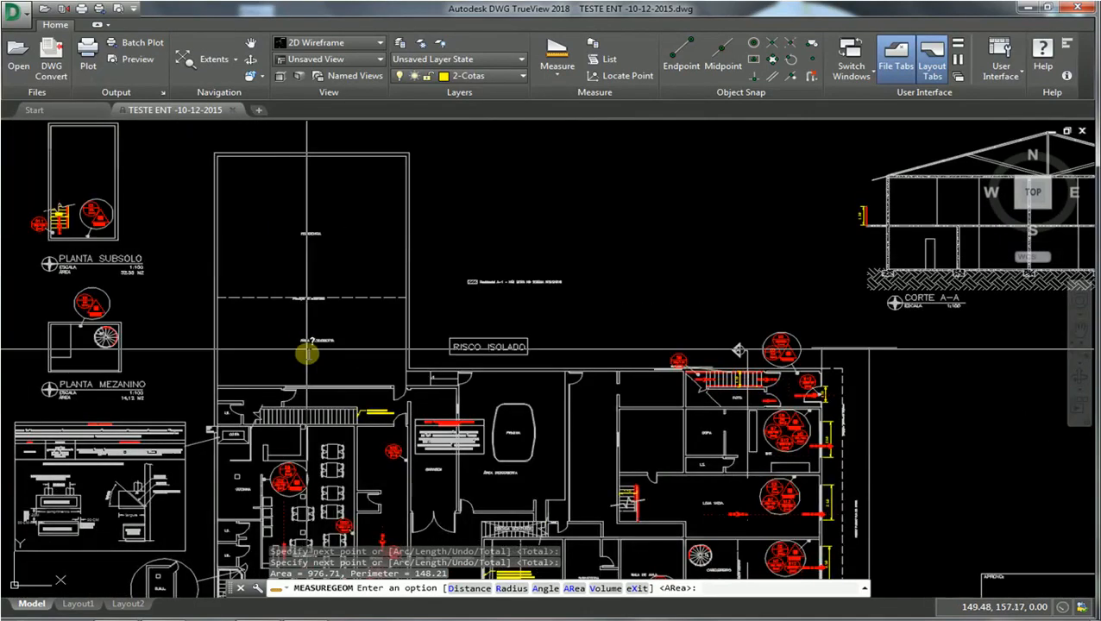
{"action": "scroll", "coordinate": [437, 380], "scroll_direction": "up", "scroll_amount": 5}
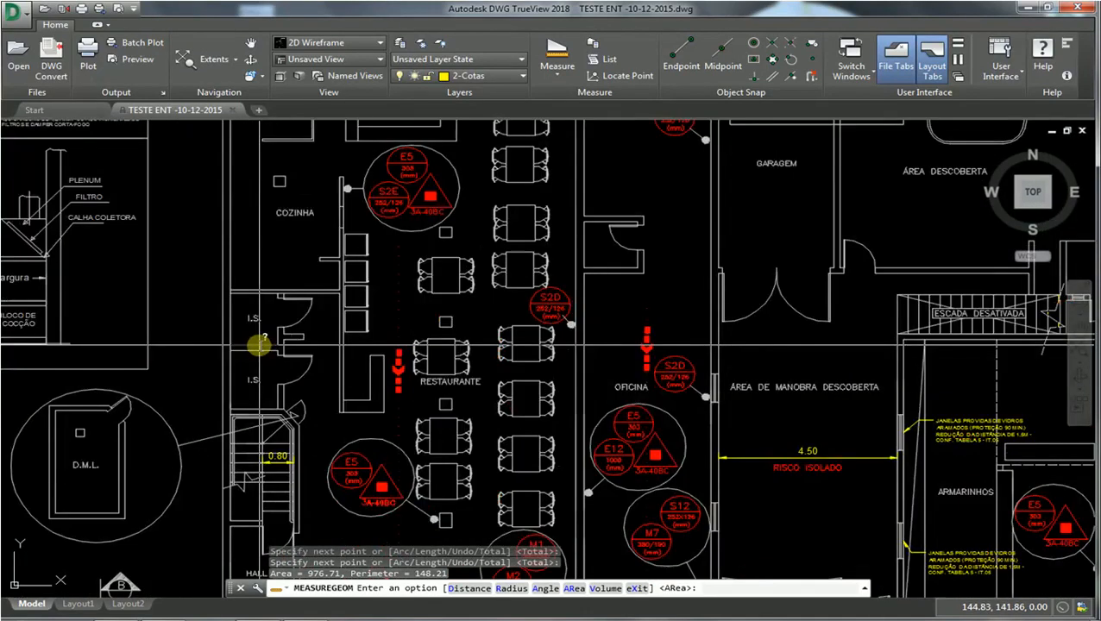
{"action": "scroll", "coordinate": [356, 342], "scroll_direction": "down", "scroll_amount": 3}
{"action": "scroll", "coordinate": [356, 342], "scroll_direction": "up", "scroll_amount": 5}
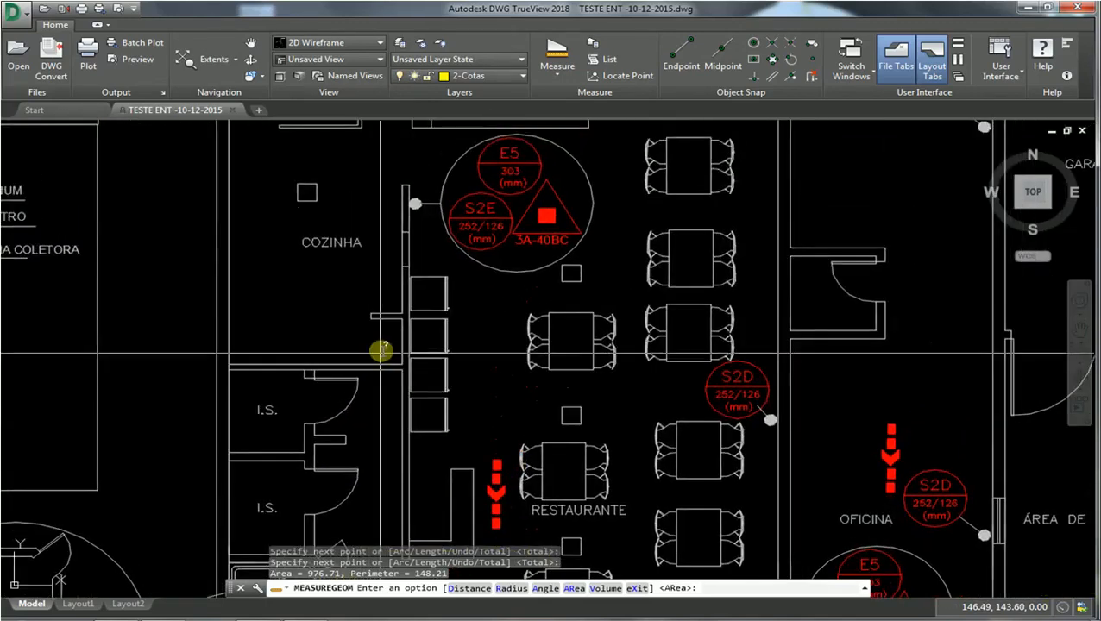
{"action": "scroll", "coordinate": [380, 349], "scroll_direction": "down", "scroll_amount": 4}
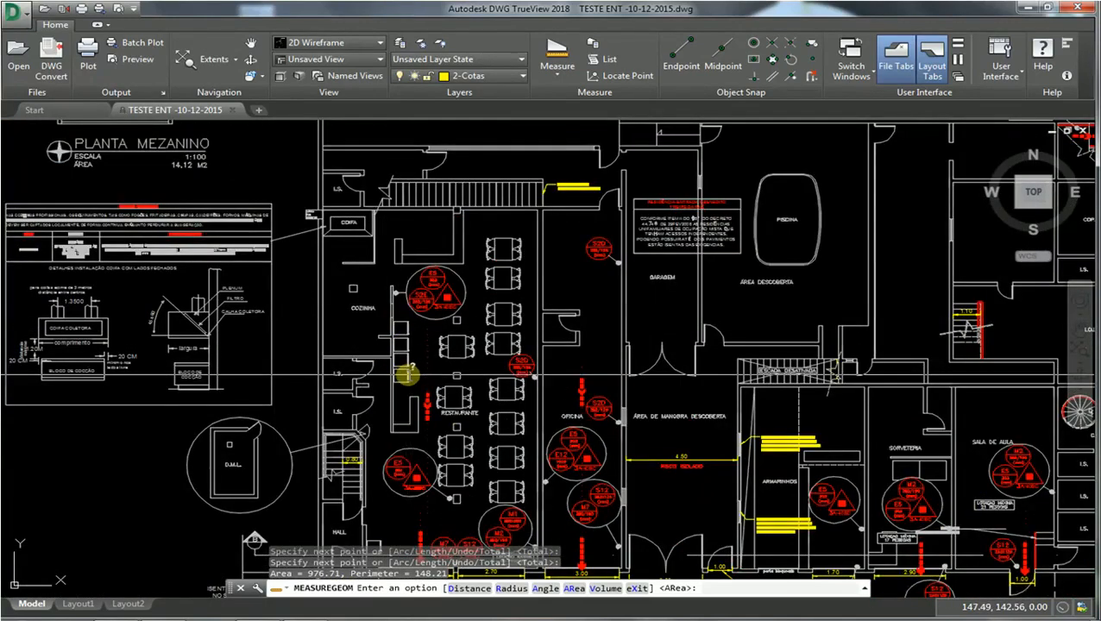
{"action": "middle_click_drag", "start_coordinate": [403, 384], "coordinate": [378, 317]}
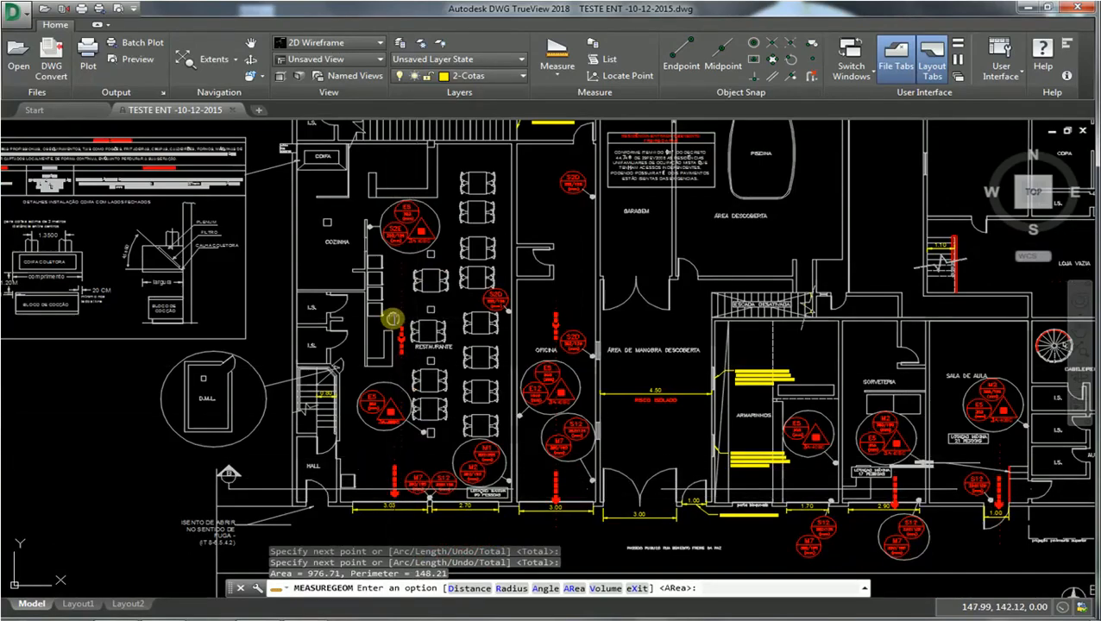
{"action": "middle_click_drag", "start_coordinate": [388, 315], "coordinate": [356, 364]}
{"action": "middle_click_drag", "start_coordinate": [297, 425], "coordinate": [299, 374]}
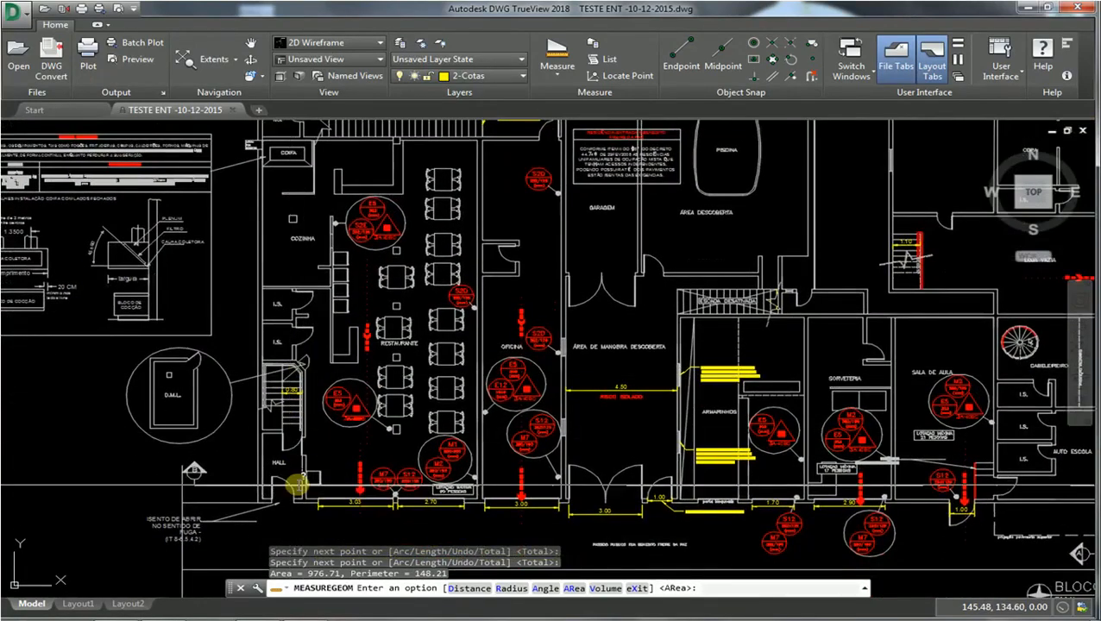
Step: Examine the spaces around the RESTAURANTE, including the COZINHA, I.S. rooms, stairs and HALL, to identify its usable floor area
{"action": "scroll", "coordinate": [297, 312], "scroll_direction": "up", "scroll_amount": 4}
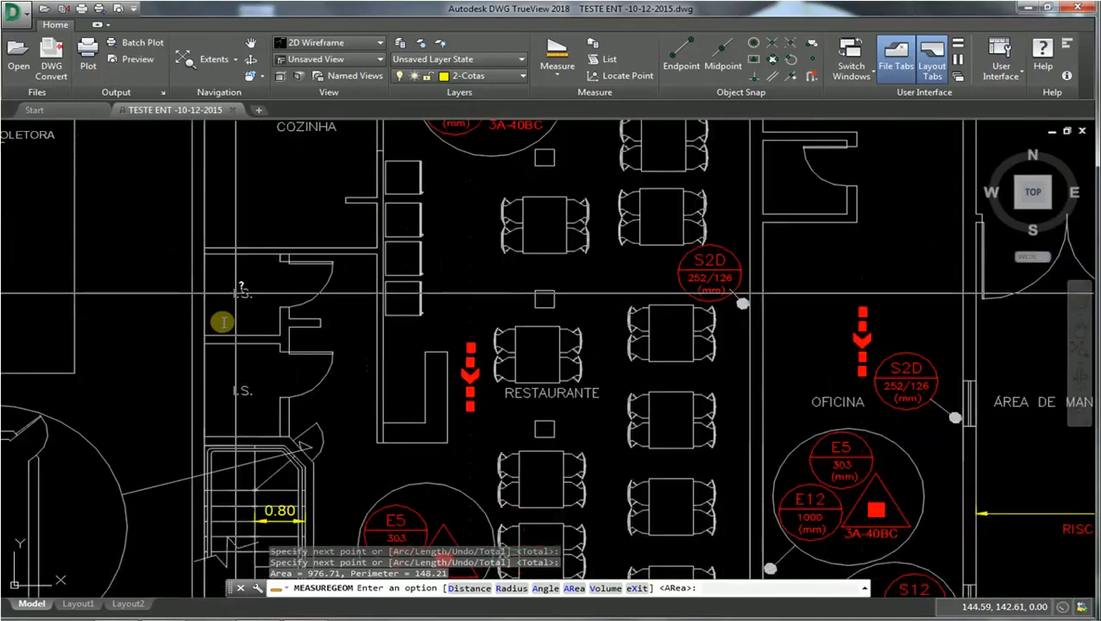
{"action": "scroll", "coordinate": [276, 322], "scroll_direction": "down", "scroll_amount": 7}
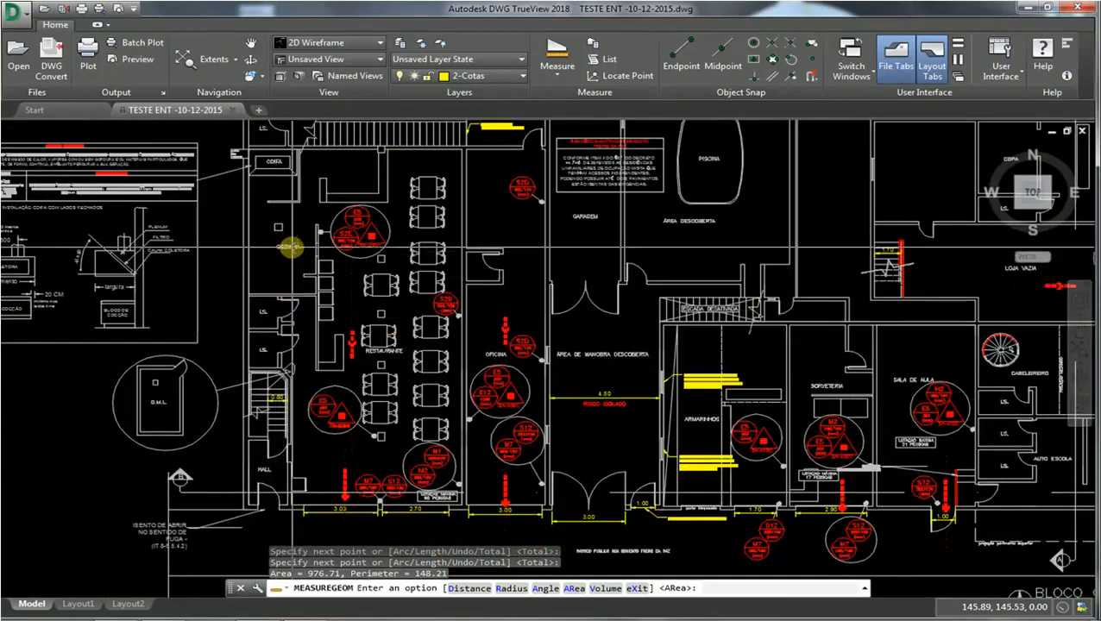
{"action": "scroll", "coordinate": [285, 273], "scroll_direction": "up", "scroll_amount": 6}
{"action": "scroll", "coordinate": [285, 282], "scroll_direction": "down", "scroll_amount": 4}
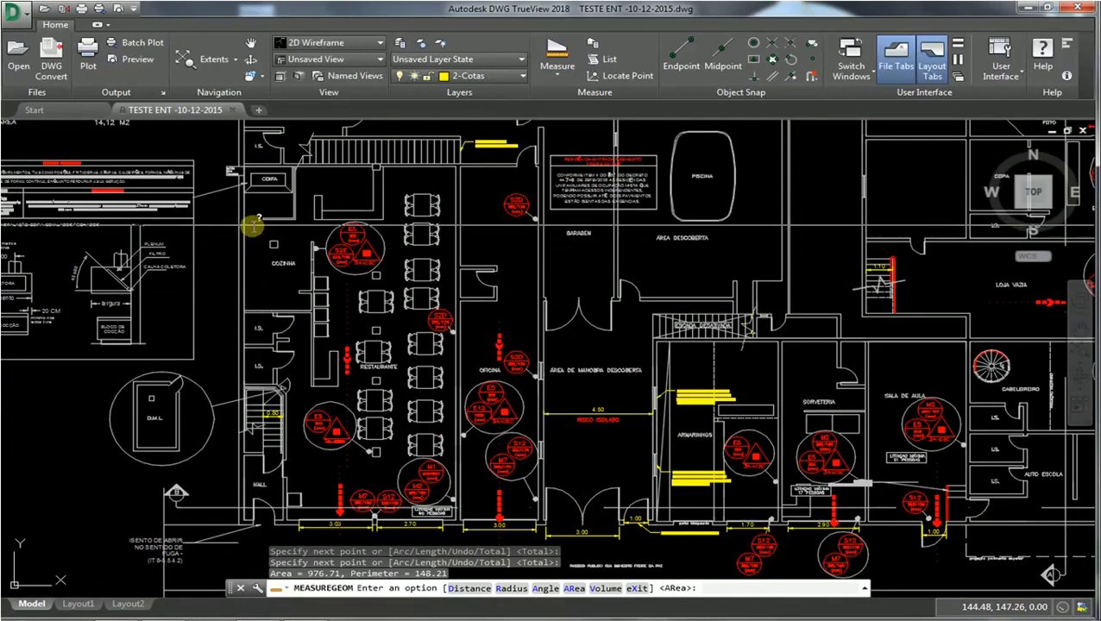
{"action": "scroll", "coordinate": [250, 225], "scroll_direction": "up", "scroll_amount": 1}
{"action": "scroll", "coordinate": [255, 234], "scroll_direction": "down", "scroll_amount": 4}
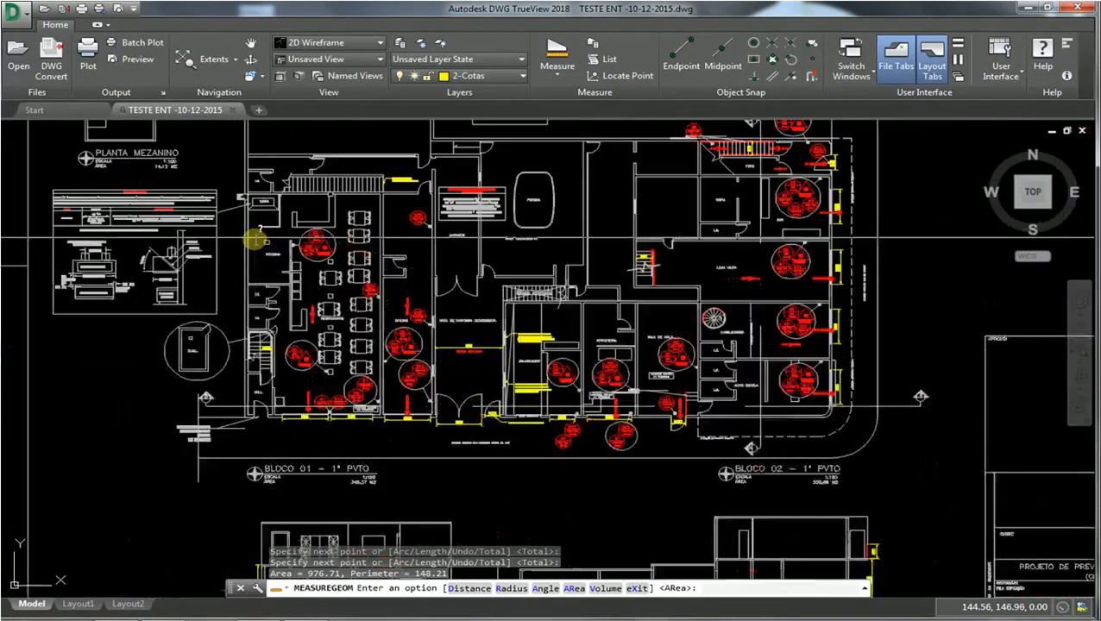
{"action": "scroll", "coordinate": [259, 259], "scroll_direction": "up", "scroll_amount": 5}
{"action": "middle_click_drag", "start_coordinate": [305, 356], "coordinate": [328, 311]}
{"action": "scroll", "coordinate": [328, 312], "scroll_direction": "down", "scroll_amount": 4}
{"action": "scroll", "coordinate": [319, 263], "scroll_direction": "up", "scroll_amount": 2}
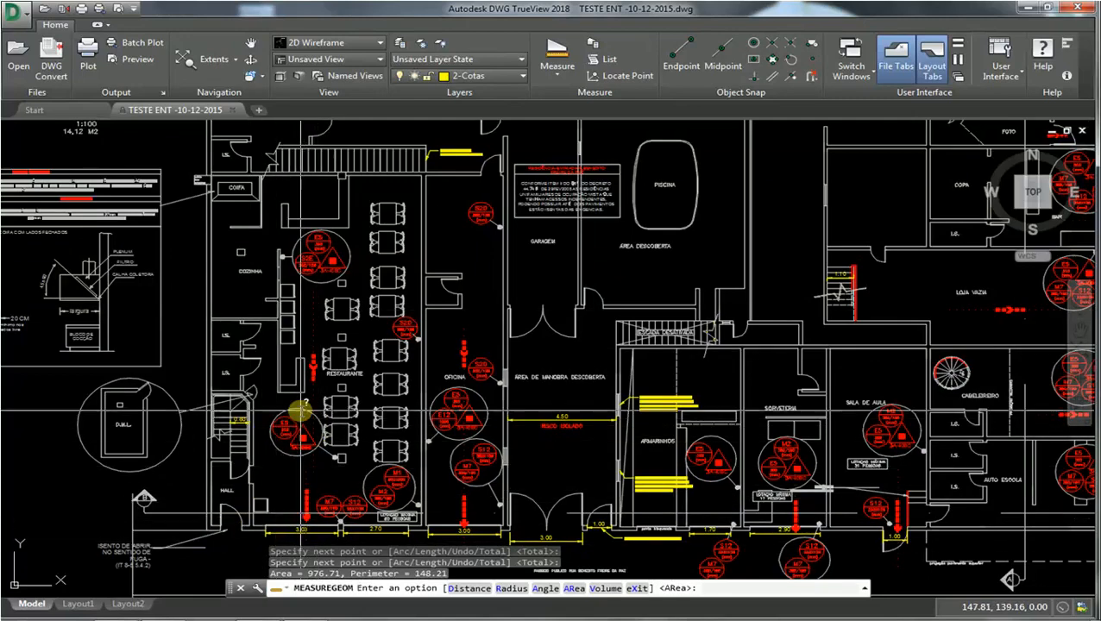
{"action": "middle_click_drag", "start_coordinate": [302, 412], "coordinate": [290, 452]}
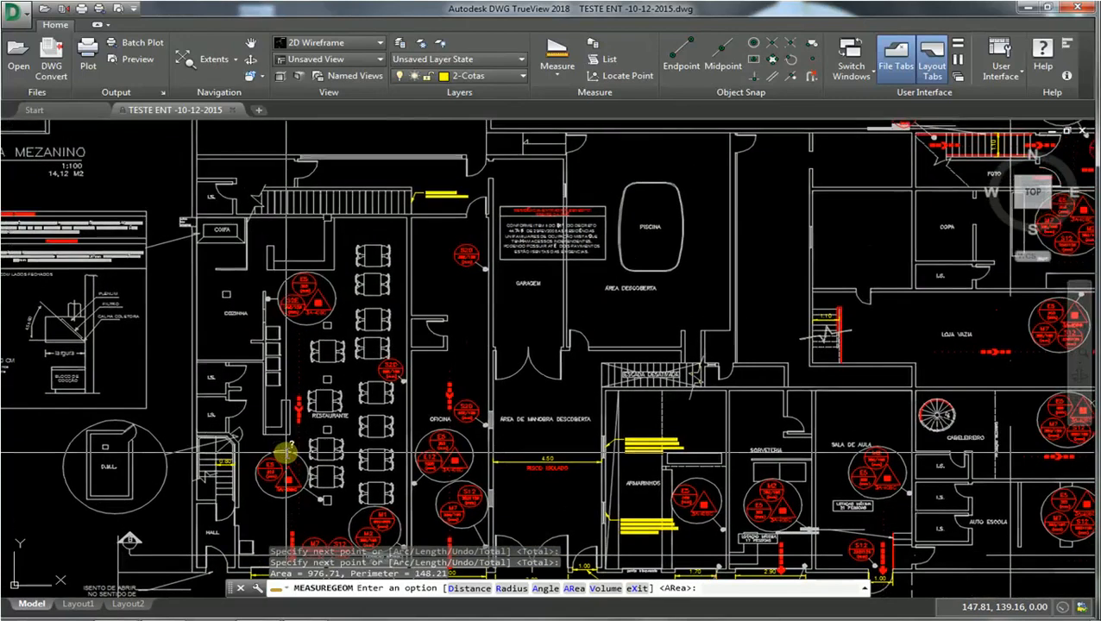
Step: Start an area measurement of the RESTAURANTE along its upper wall beside the counter, down the OFICINA wall and across the street front
{"action": "left_click", "coordinate": [557, 45]}
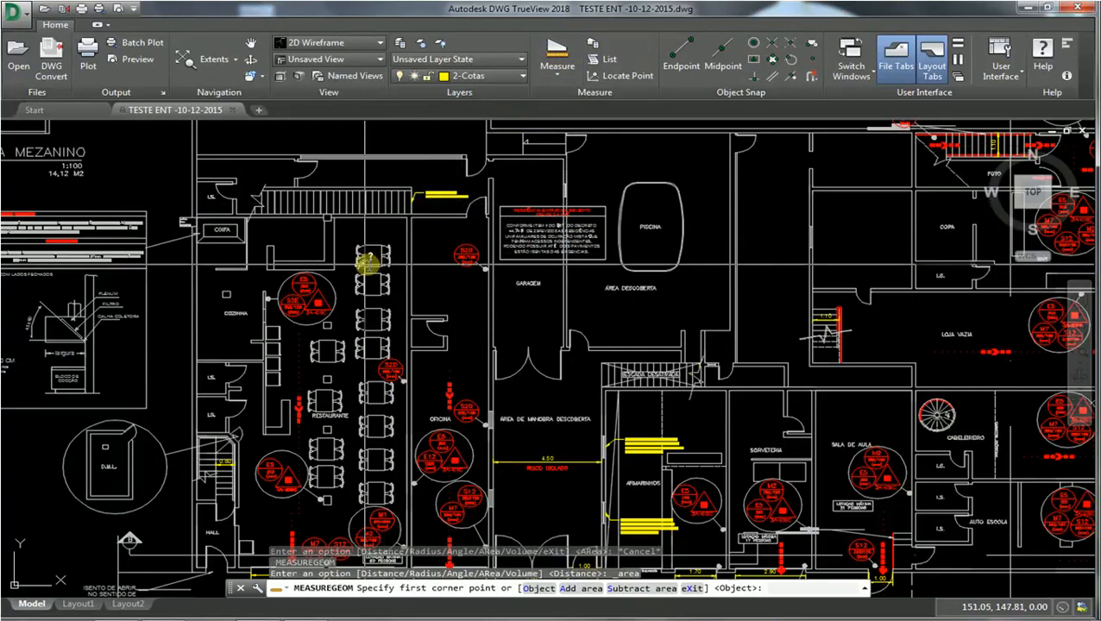
{"action": "scroll", "coordinate": [359, 261], "scroll_direction": "up", "scroll_amount": 6}
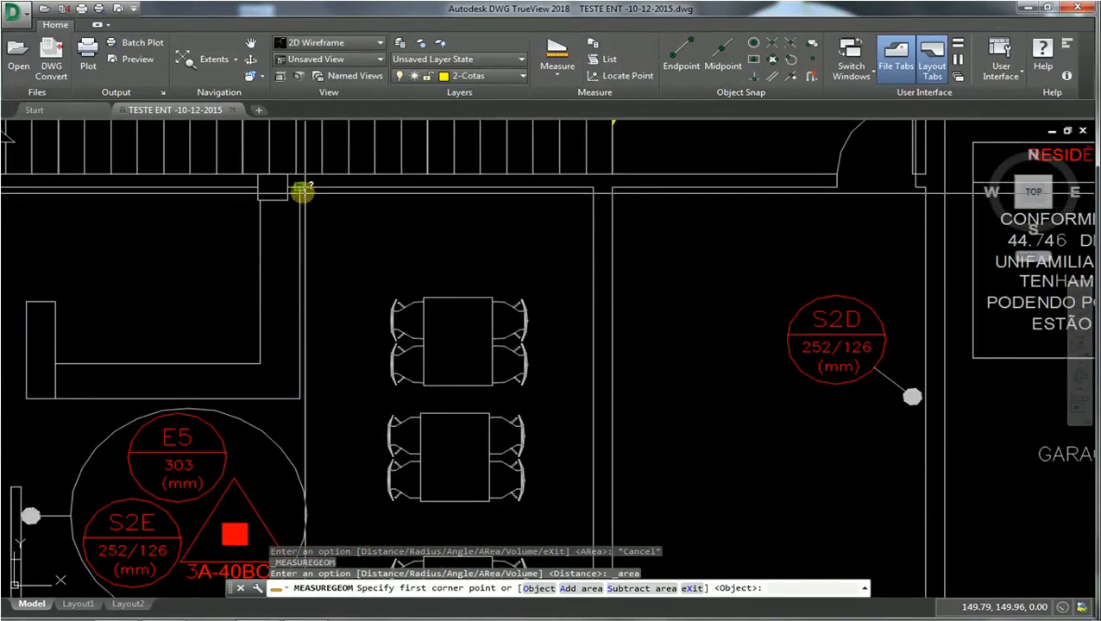
{"action": "left_click", "coordinate": [296, 187]}
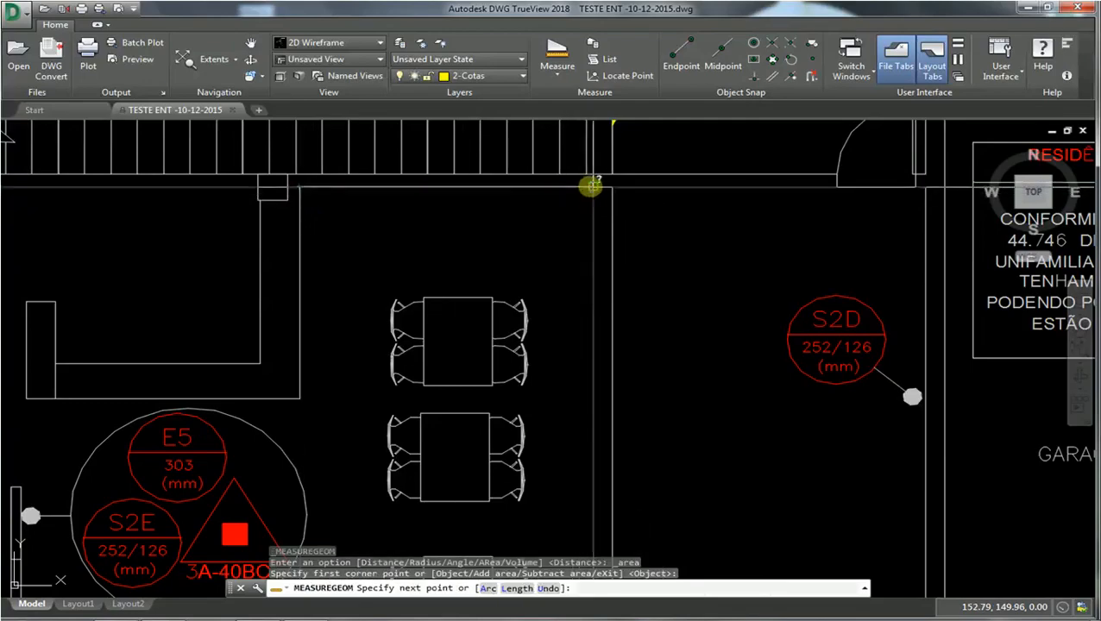
{"action": "scroll", "coordinate": [588, 199], "scroll_direction": "down", "scroll_amount": 8}
{"action": "scroll", "coordinate": [589, 201], "scroll_direction": "up", "scroll_amount": 10}
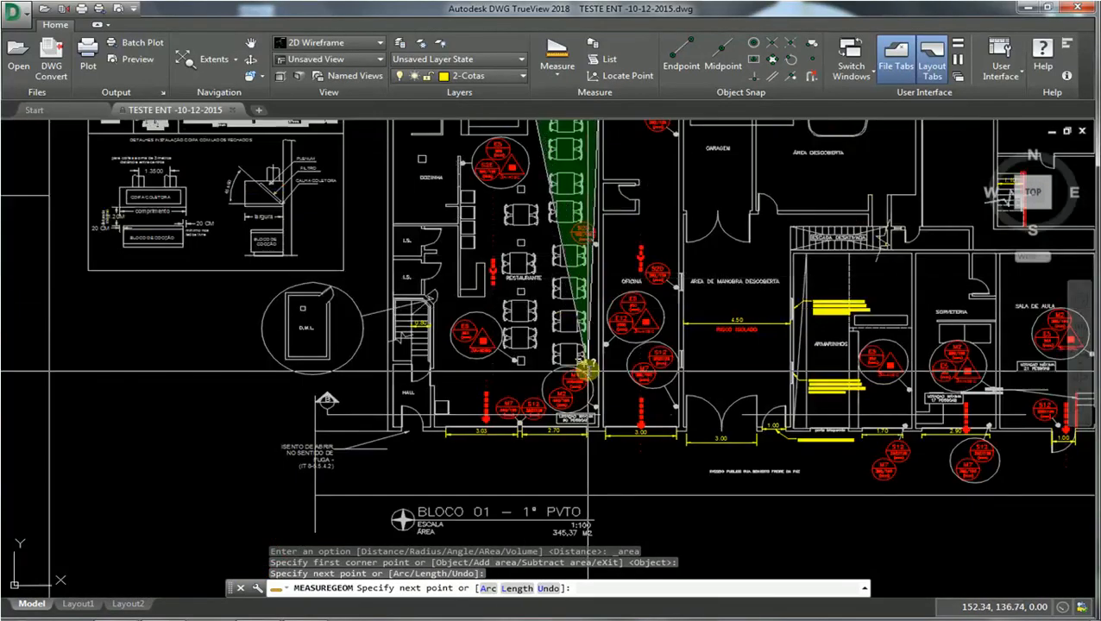
{"action": "left_click", "coordinate": [601, 431]}
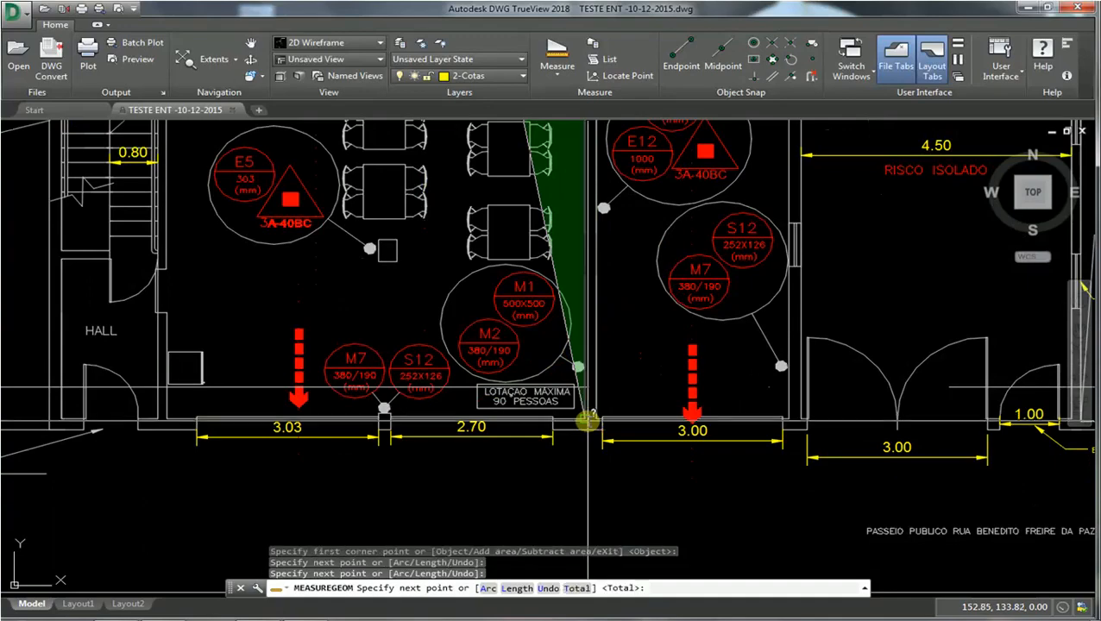
{"action": "left_click", "coordinate": [168, 420]}
Step: Extend the RESTAURANTE area boundary up the HALL and stair wall and around the angled corner to the lower I.S. wall
{"action": "middle_click_drag", "start_coordinate": [207, 245], "coordinate": [216, 406]}
{"action": "middle_click_drag", "start_coordinate": [204, 343], "coordinate": [208, 442]}
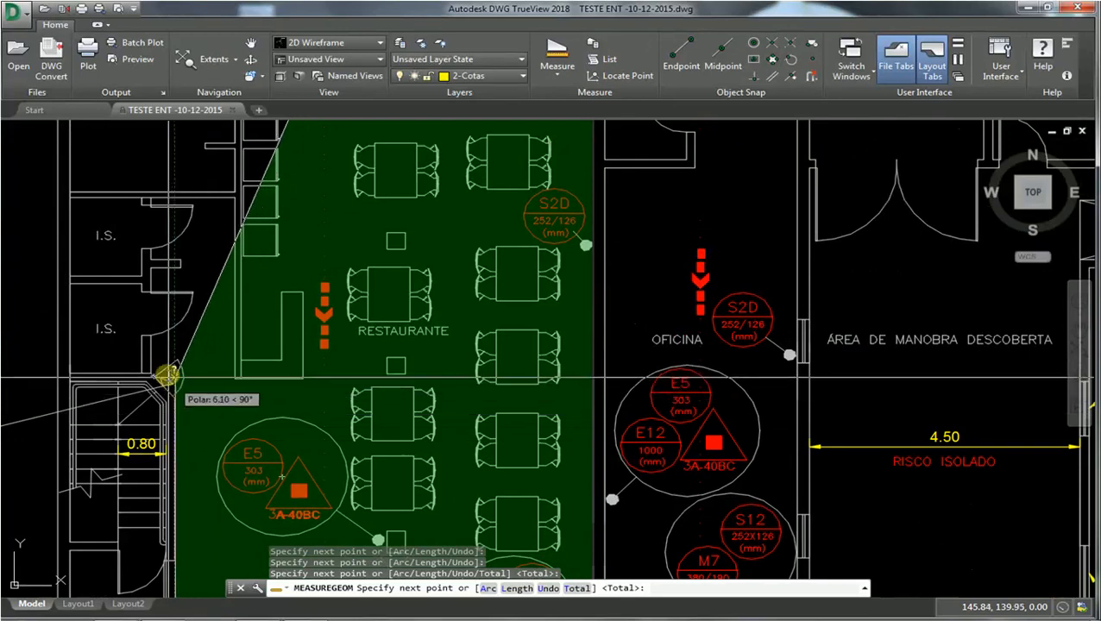
{"action": "scroll", "coordinate": [173, 365], "scroll_direction": "up", "scroll_amount": 5}
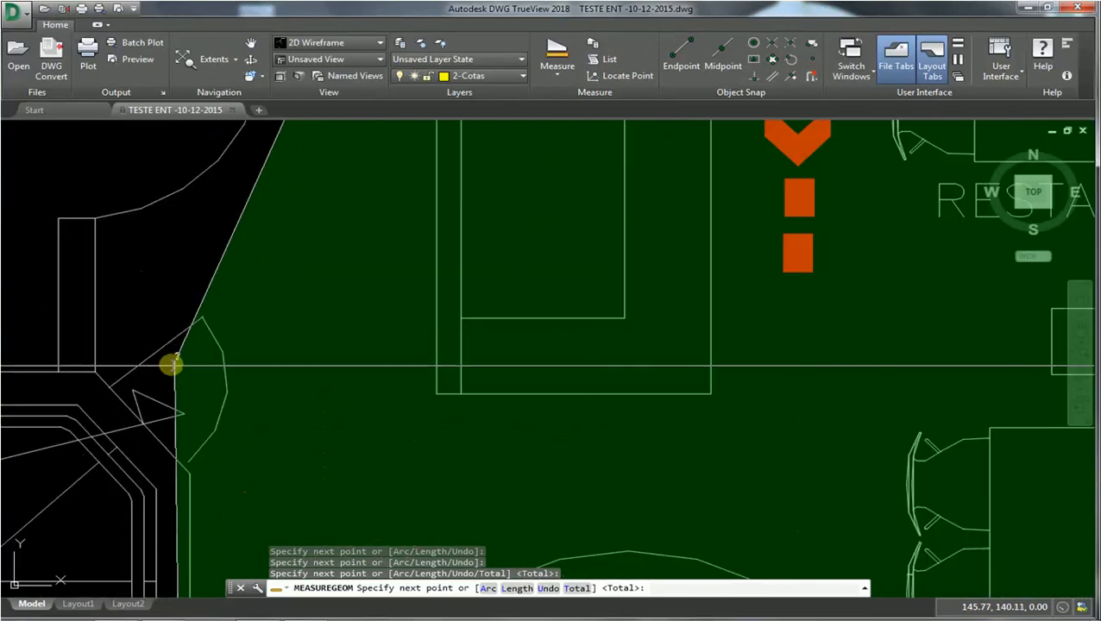
{"action": "left_click", "coordinate": [191, 475]}
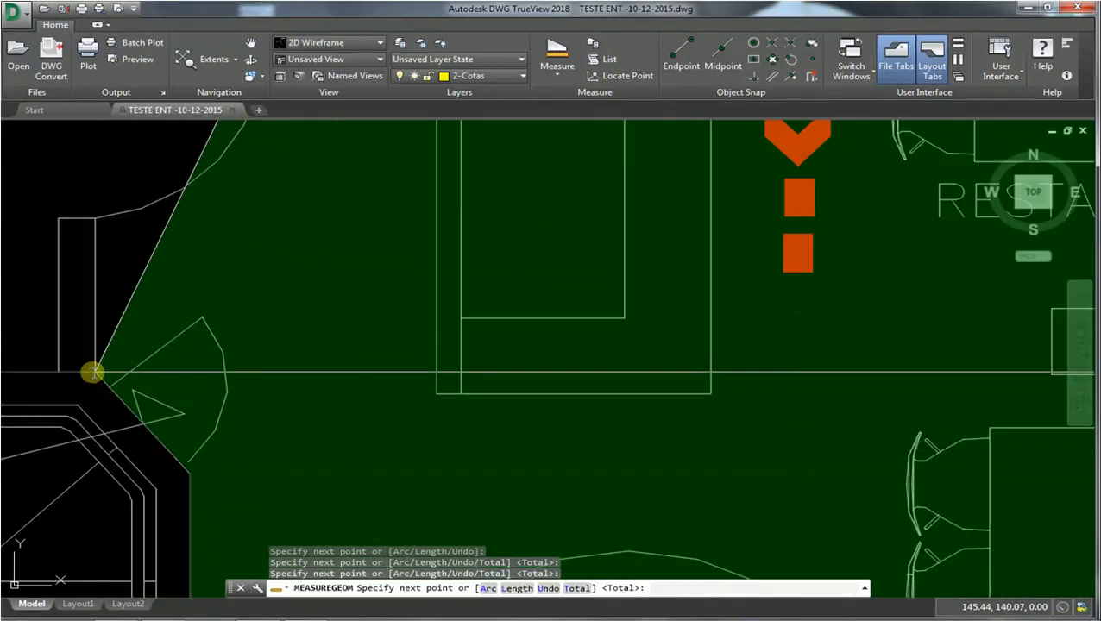
{"action": "left_click", "coordinate": [94, 372]}
{"action": "scroll", "coordinate": [101, 377], "scroll_direction": "down", "scroll_amount": 5}
Step: Continue the area boundary past the I.S. fronts and up the COZINHA wall to the lower corner of the upper counter
{"action": "middle_click_drag", "start_coordinate": [157, 325], "coordinate": [151, 400]}
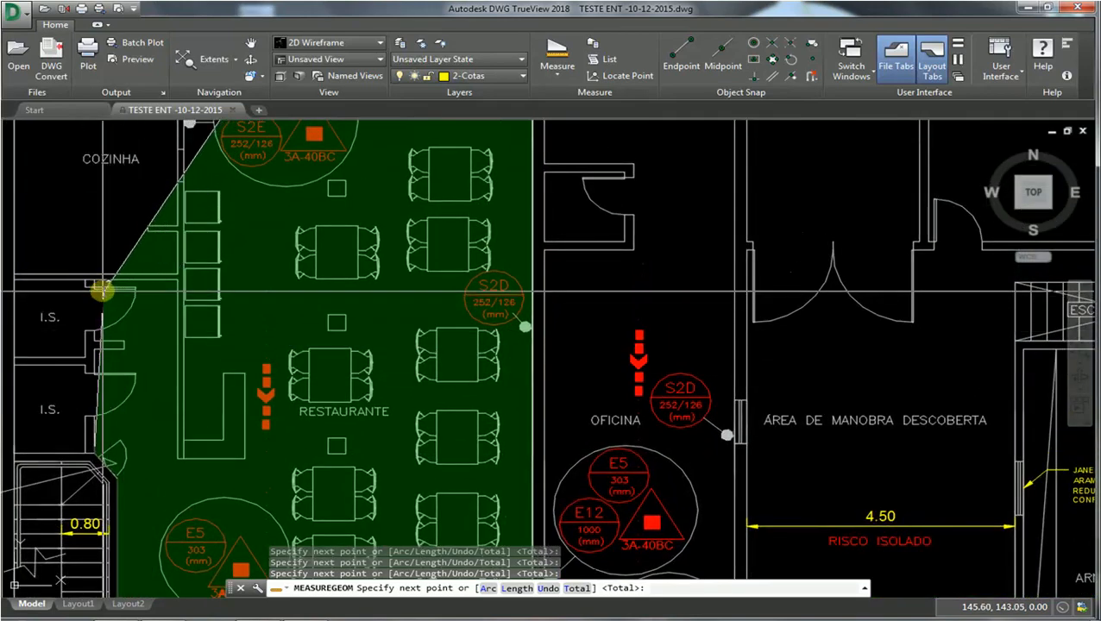
{"action": "scroll", "coordinate": [100, 287], "scroll_direction": "up", "scroll_amount": 2}
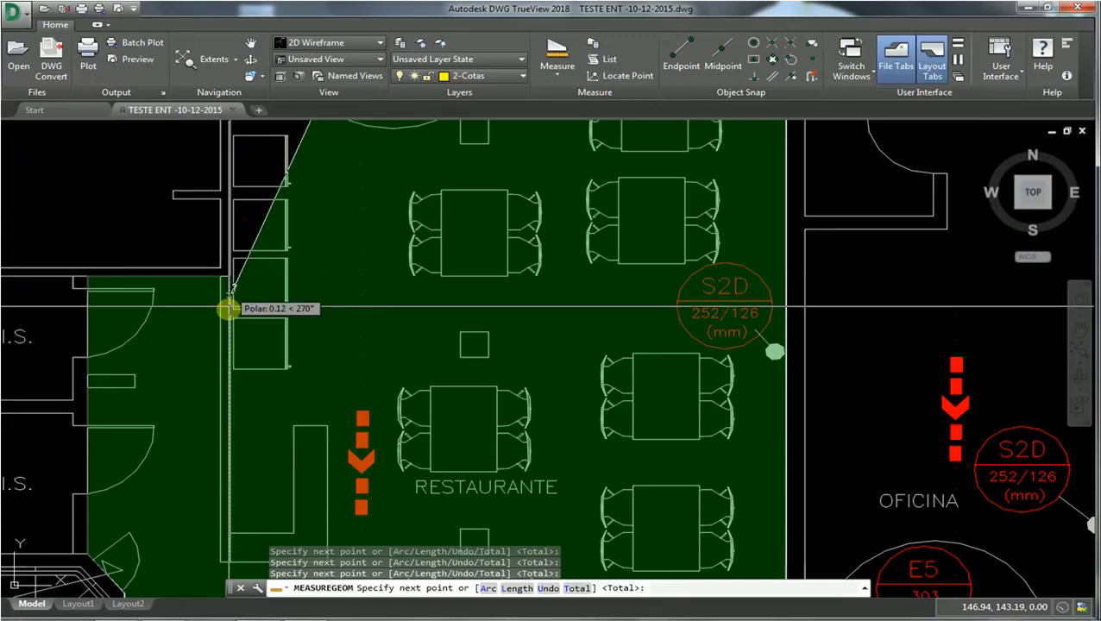
{"action": "scroll", "coordinate": [229, 307], "scroll_direction": "down", "scroll_amount": 4}
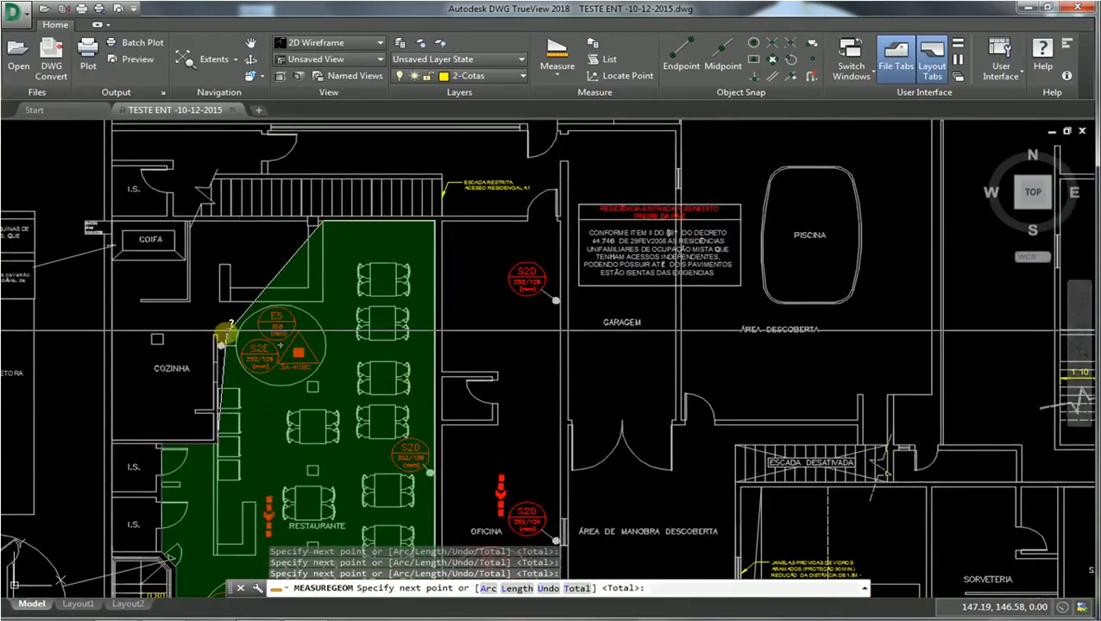
{"action": "scroll", "coordinate": [229, 333], "scroll_direction": "up", "scroll_amount": 4}
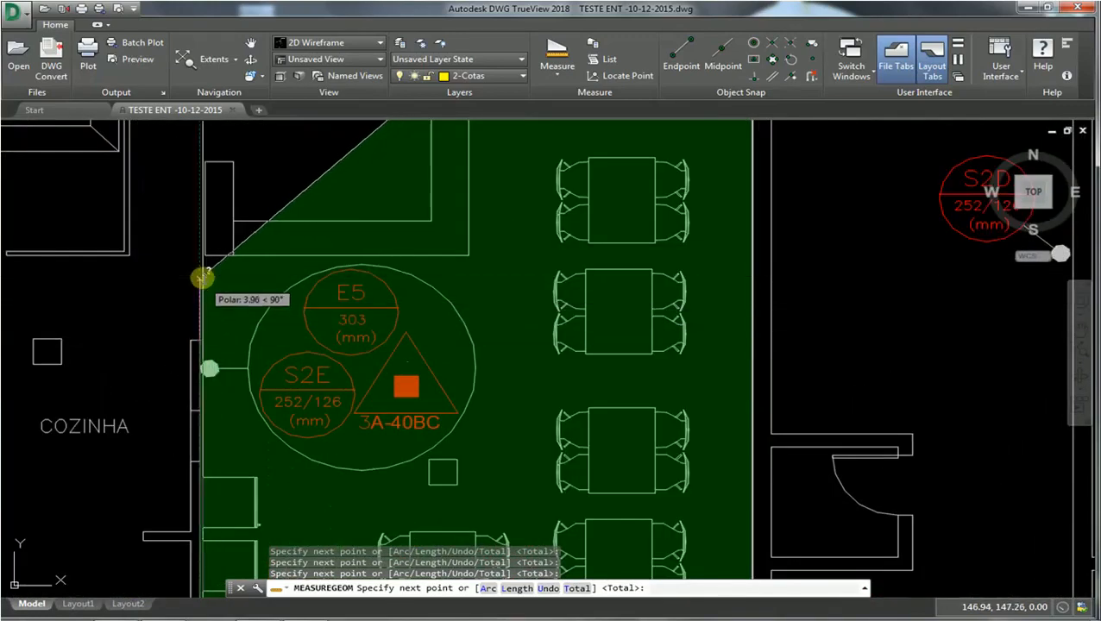
{"action": "left_click", "coordinate": [199, 255]}
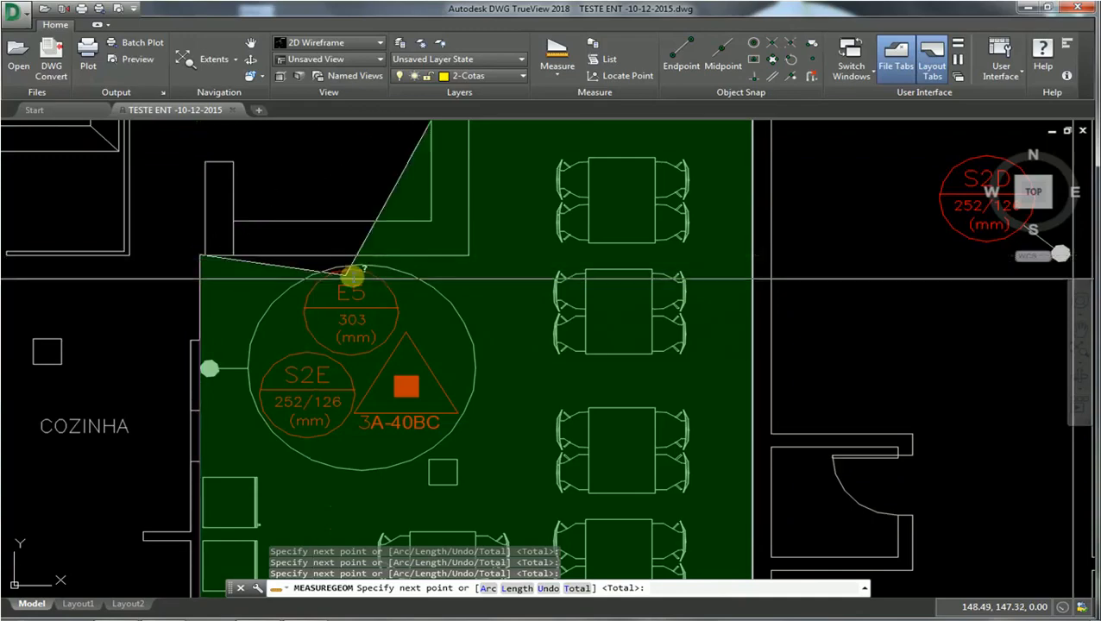
Step: Close the boundary around the upper counter's outer corner and complete the measurement to obtain the RESTAURANTE's area and perimeter
{"action": "scroll", "coordinate": [462, 268], "scroll_direction": "down", "scroll_amount": 4}
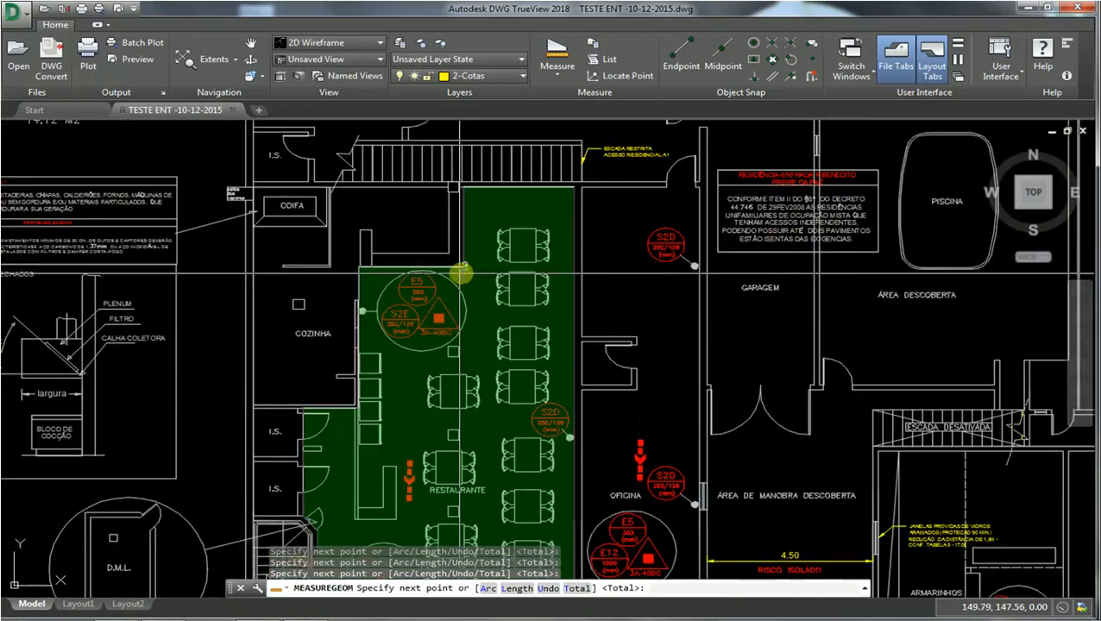
{"action": "scroll", "coordinate": [490, 311], "scroll_direction": "down", "scroll_amount": 4}
{"action": "scroll", "coordinate": [494, 314], "scroll_direction": "up", "scroll_amount": 2}
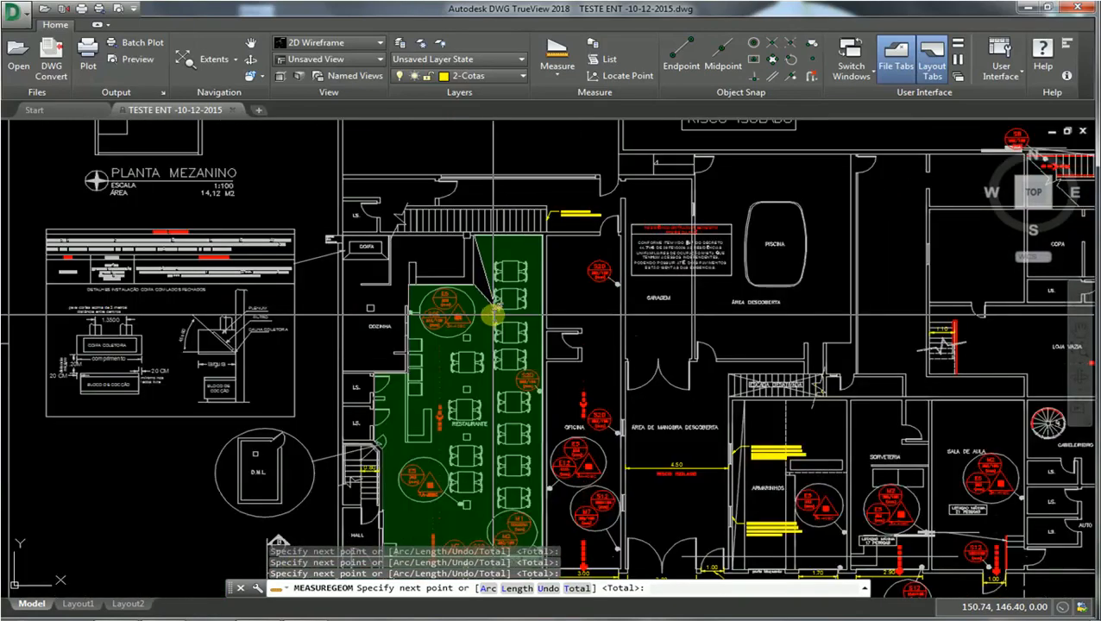
{"action": "scroll", "coordinate": [483, 293], "scroll_direction": "up", "scroll_amount": 2}
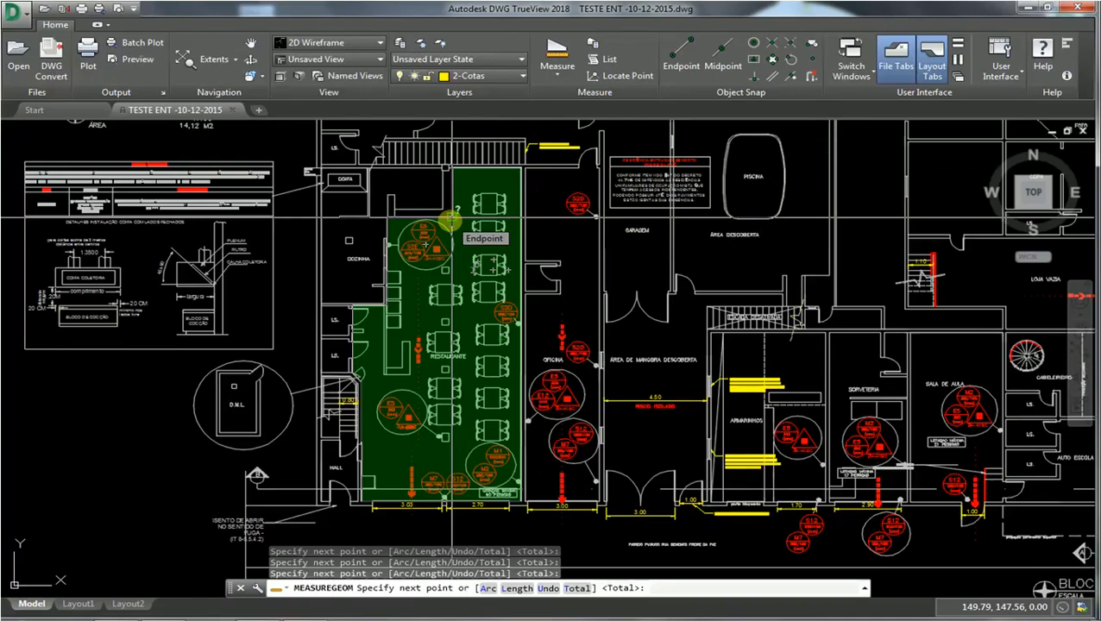
{"action": "key", "text": "Return"}
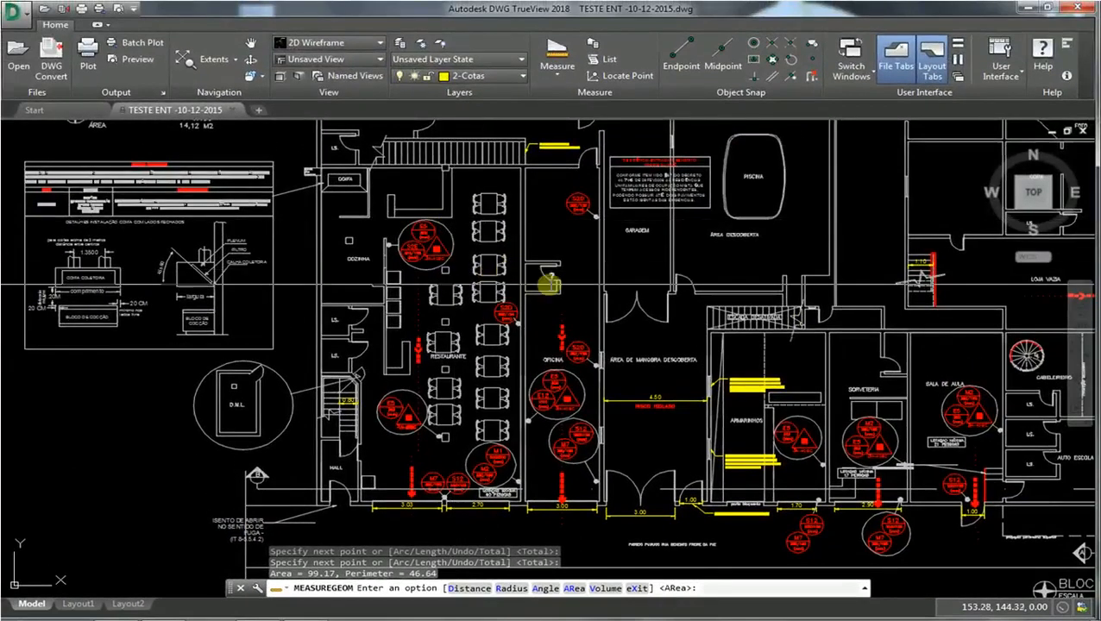
Step: Look over the floor plan sheet with its elevations and the neighbouring sheet of details, notes and tables
{"action": "scroll", "coordinate": [623, 259], "scroll_direction": "down", "scroll_amount": 3}
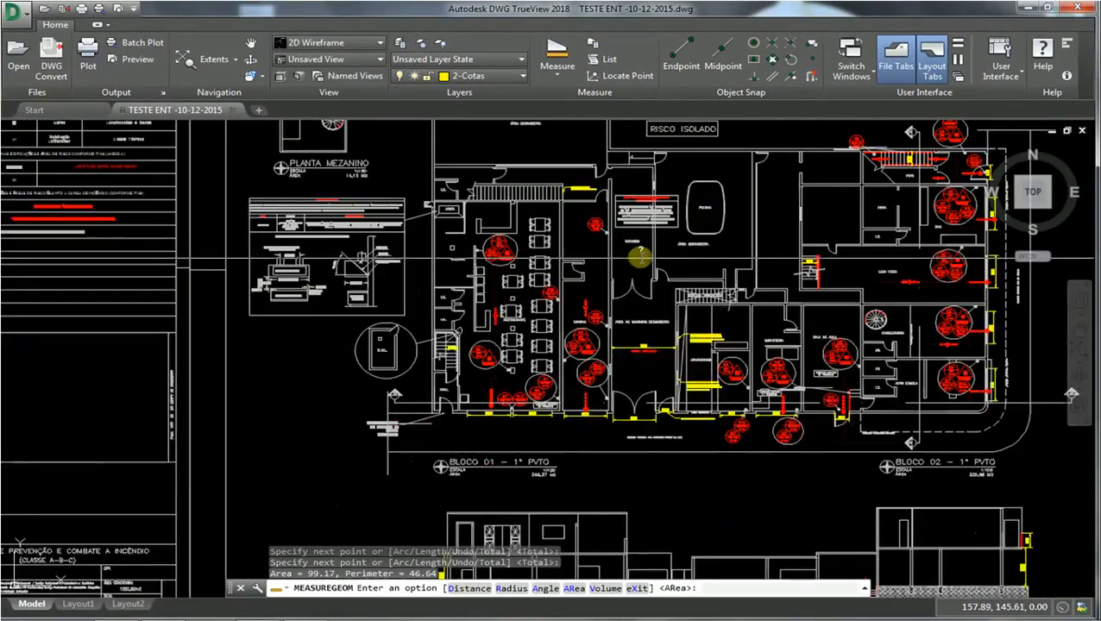
{"action": "middle_click_drag", "start_coordinate": [607, 279], "coordinate": [556, 312]}
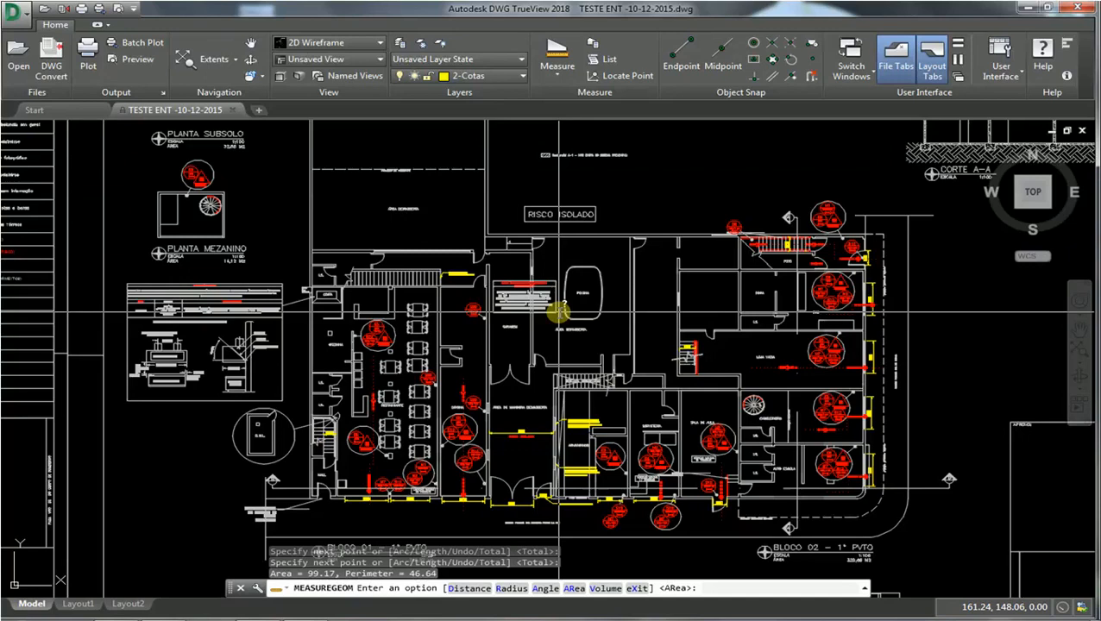
{"action": "scroll", "coordinate": [559, 310], "scroll_direction": "down", "scroll_amount": 2}
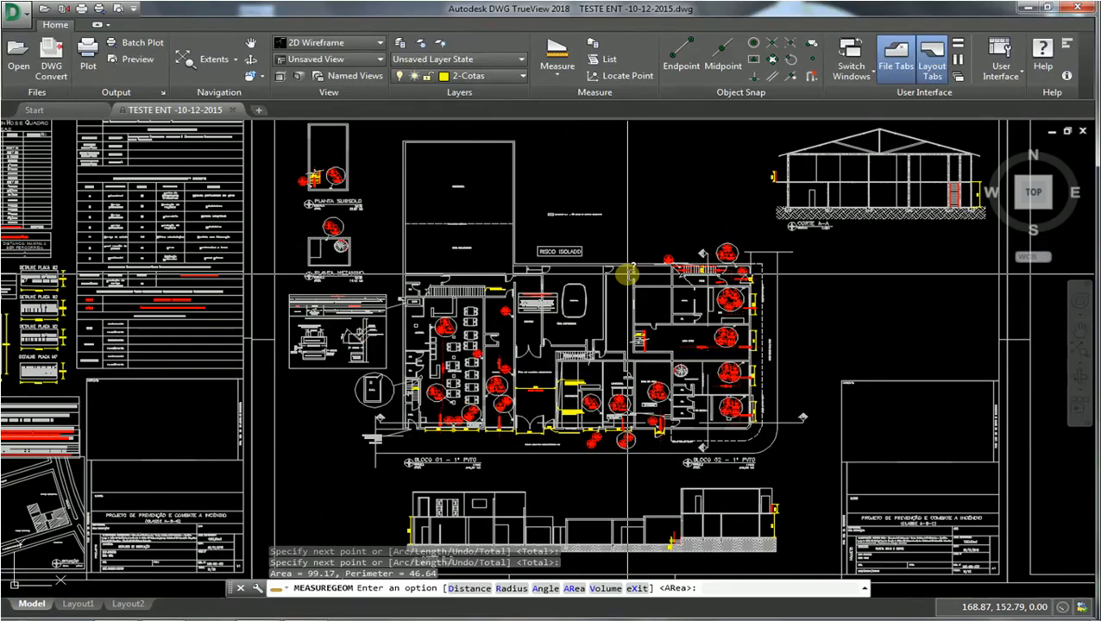
{"action": "scroll", "coordinate": [628, 275], "scroll_direction": "down", "scroll_amount": 1}
{"action": "middle_click_drag", "start_coordinate": [389, 249], "coordinate": [510, 252]}
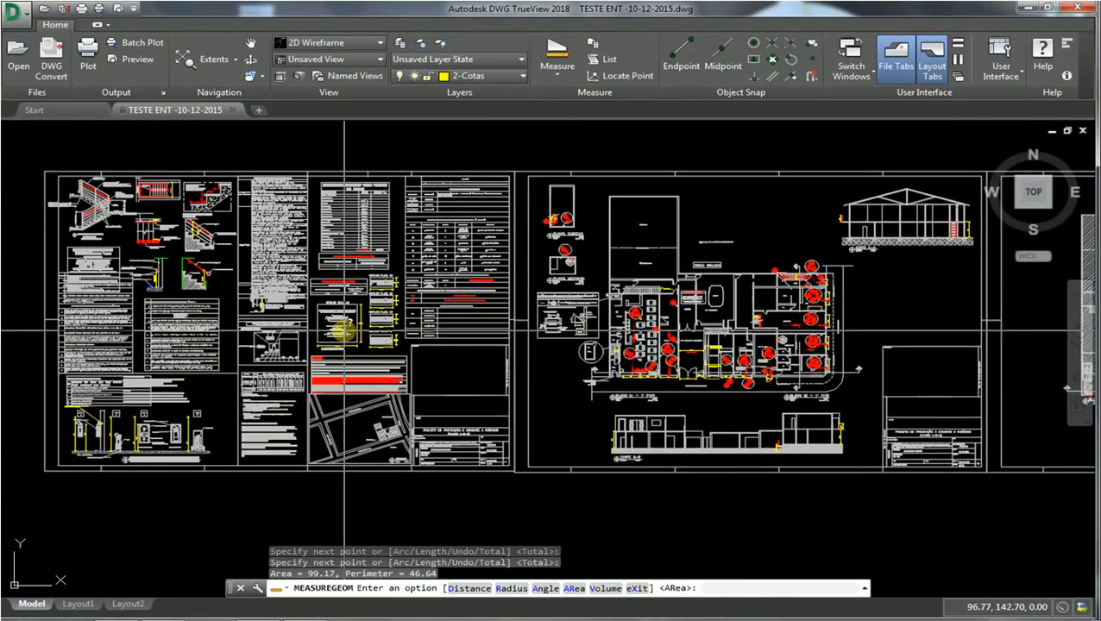
{"action": "scroll", "coordinate": [482, 275], "scroll_direction": "up", "scroll_amount": 3}
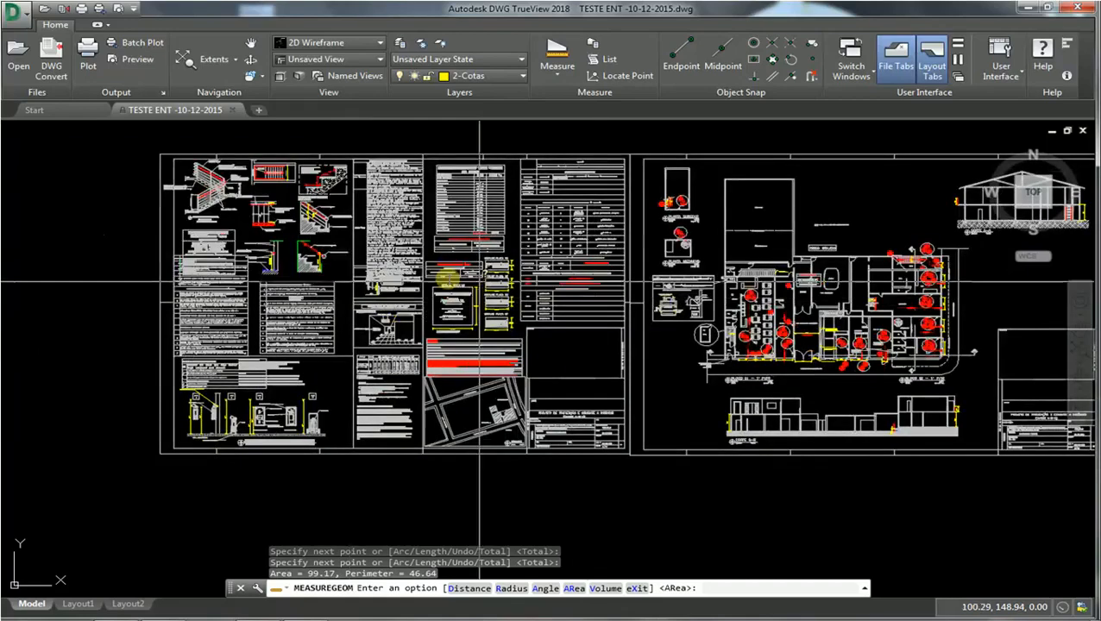
Step: Examine the drawing list and area table and the neighbouring safety measure and occupancy classification tables on the details sheet
{"action": "scroll", "coordinate": [431, 263], "scroll_direction": "down", "scroll_amount": 3}
{"action": "scroll", "coordinate": [397, 254], "scroll_direction": "up", "scroll_amount": 4}
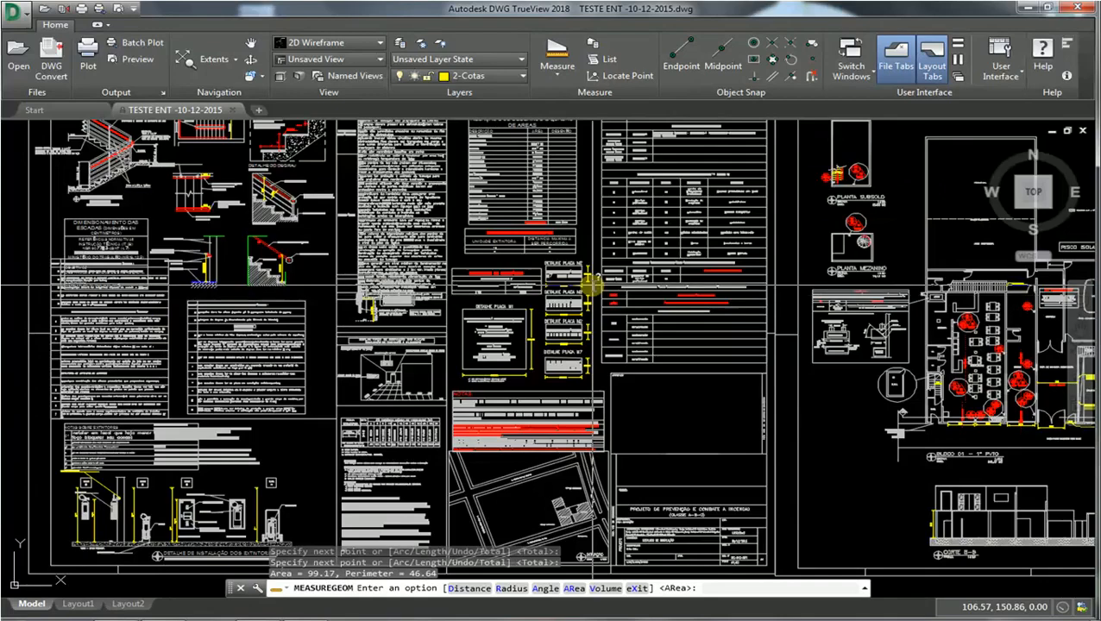
{"action": "middle_click_drag", "start_coordinate": [667, 258], "coordinate": [613, 324]}
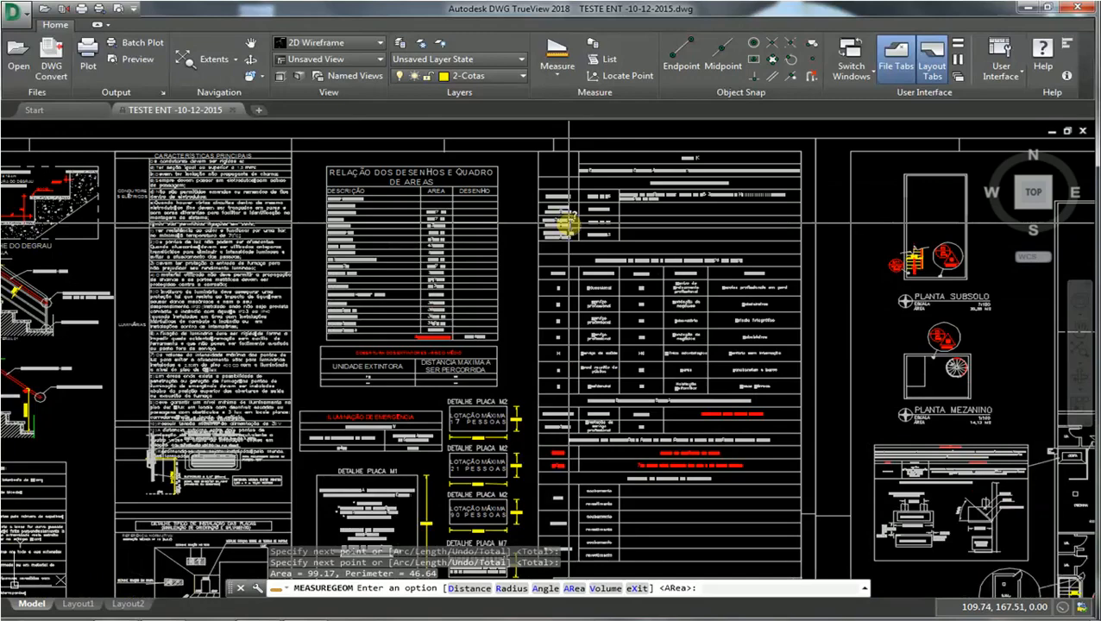
{"action": "scroll", "coordinate": [565, 225], "scroll_direction": "up", "scroll_amount": 6}
{"action": "scroll", "coordinate": [598, 285], "scroll_direction": "down", "scroll_amount": 4}
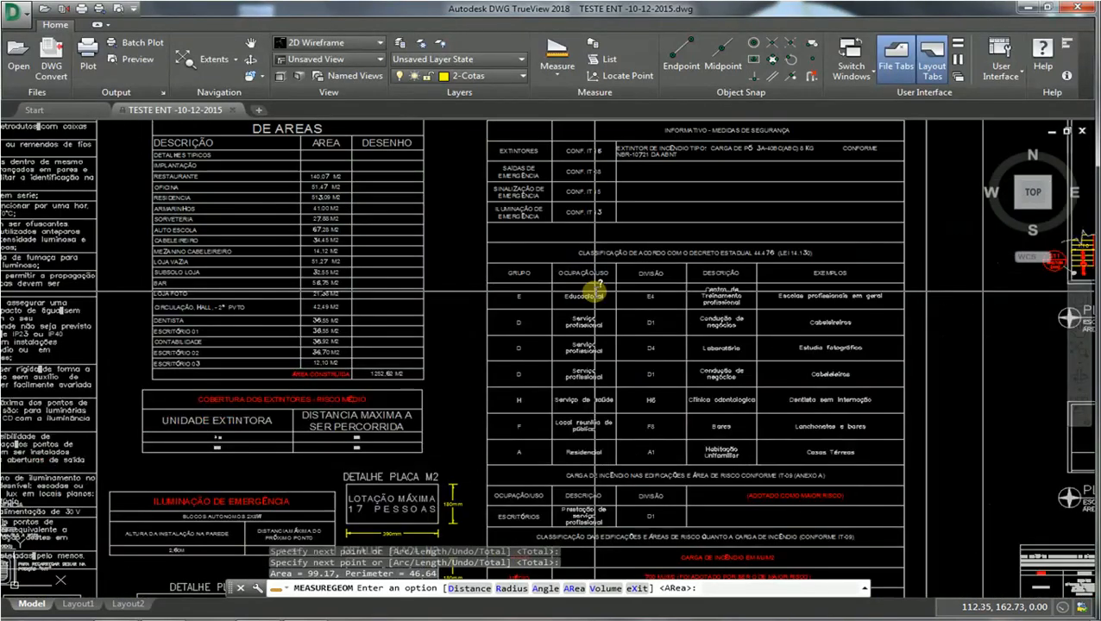
{"action": "scroll", "coordinate": [596, 292], "scroll_direction": "down", "scroll_amount": 2}
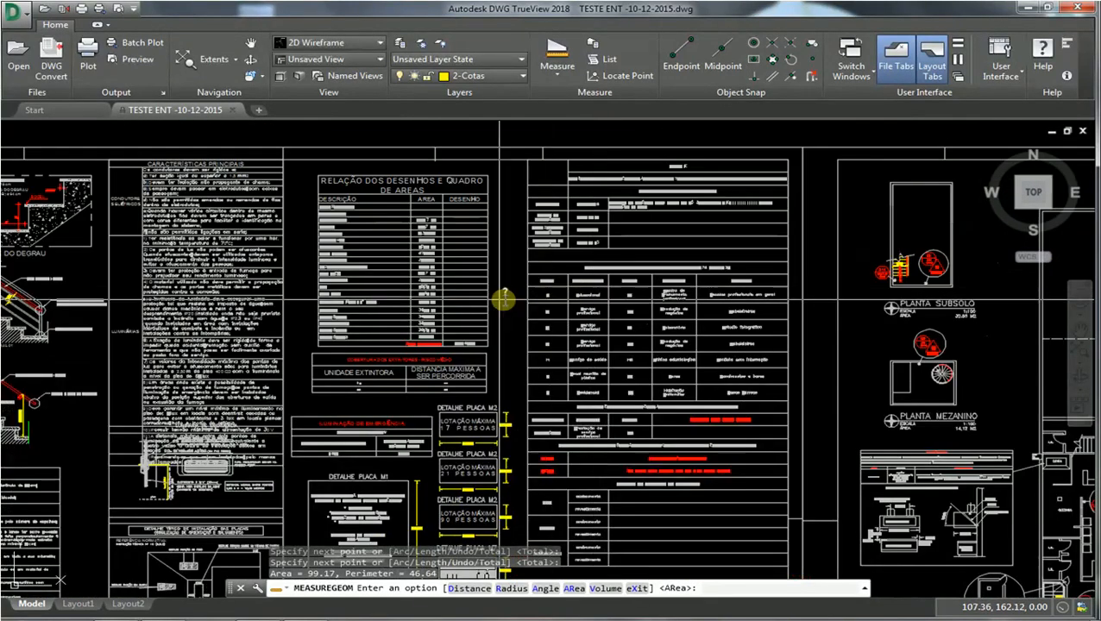
{"action": "scroll", "coordinate": [319, 275], "scroll_direction": "up", "scroll_amount": 2}
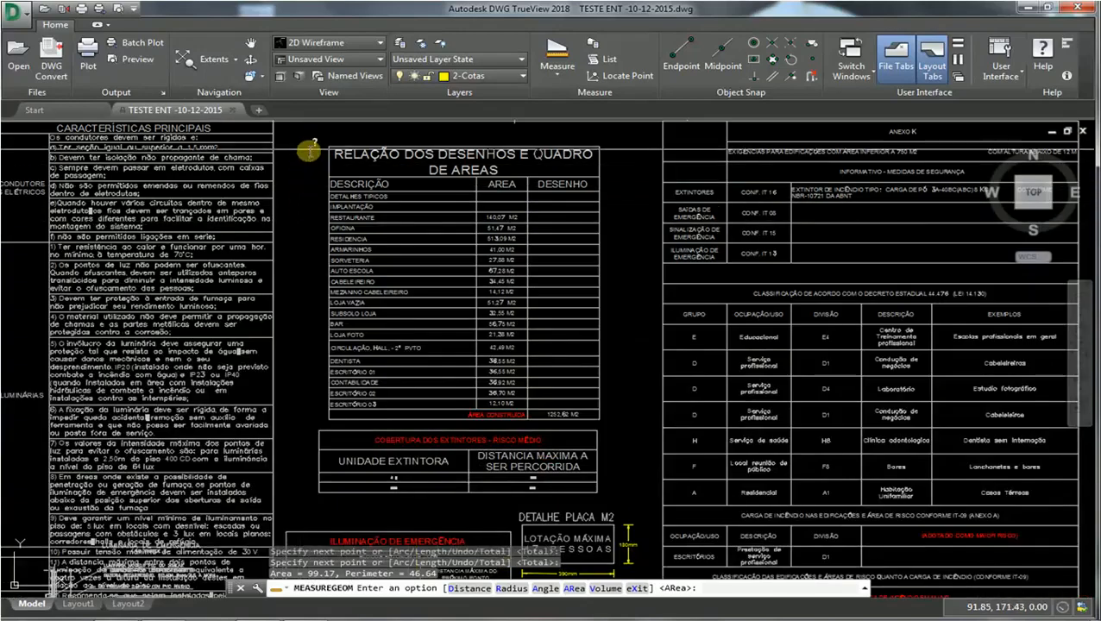
Step: Look over the technical notes and the stair and guardrail details on the details sheet
{"action": "scroll", "coordinate": [309, 152], "scroll_direction": "up", "scroll_amount": 1}
{"action": "scroll", "coordinate": [305, 154], "scroll_direction": "down", "scroll_amount": 3}
{"action": "middle_click_drag", "start_coordinate": [287, 238], "coordinate": [580, 234]}
{"action": "scroll", "coordinate": [364, 177], "scroll_direction": "up", "scroll_amount": 4}
{"action": "middle_click_drag", "start_coordinate": [353, 191], "coordinate": [300, 276]}
{"action": "scroll", "coordinate": [324, 244], "scroll_direction": "down", "scroll_amount": 4}
{"action": "middle_click_drag", "start_coordinate": [374, 330], "coordinate": [381, 230]}
{"action": "scroll", "coordinate": [381, 231], "scroll_direction": "down", "scroll_amount": 4}
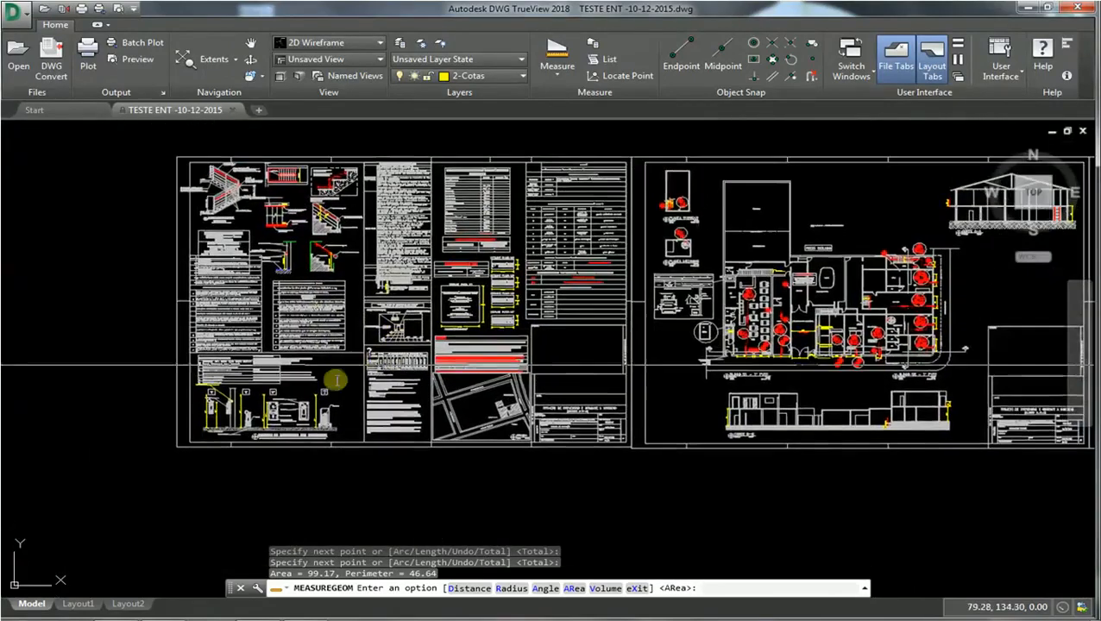
Step: Examine the SITUAÇÃO site plan around BLOCO 1 and BLOCO 2 and the surrounding streets
{"action": "middle_click_drag", "start_coordinate": [321, 387], "coordinate": [306, 411]}
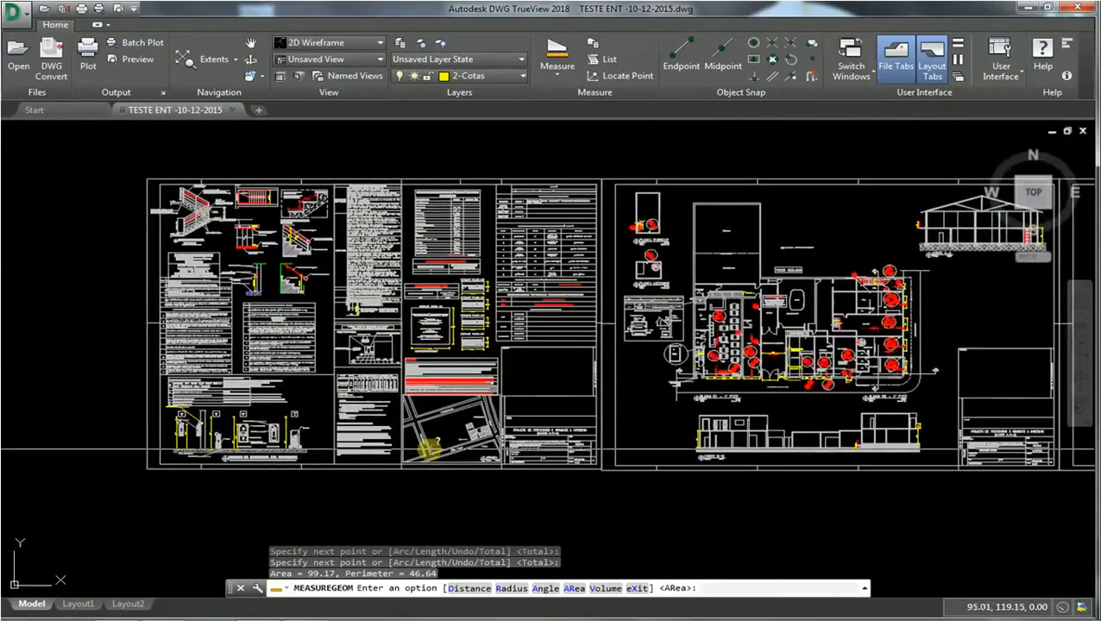
{"action": "scroll", "coordinate": [467, 445], "scroll_direction": "up", "scroll_amount": 6}
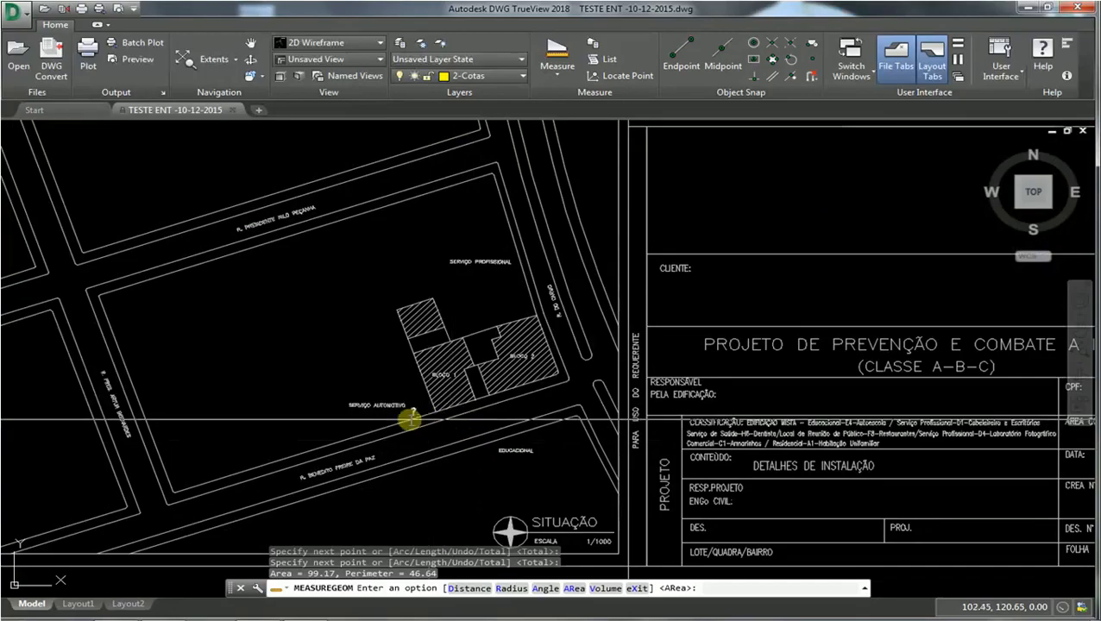
{"action": "scroll", "coordinate": [445, 360], "scroll_direction": "up", "scroll_amount": 2}
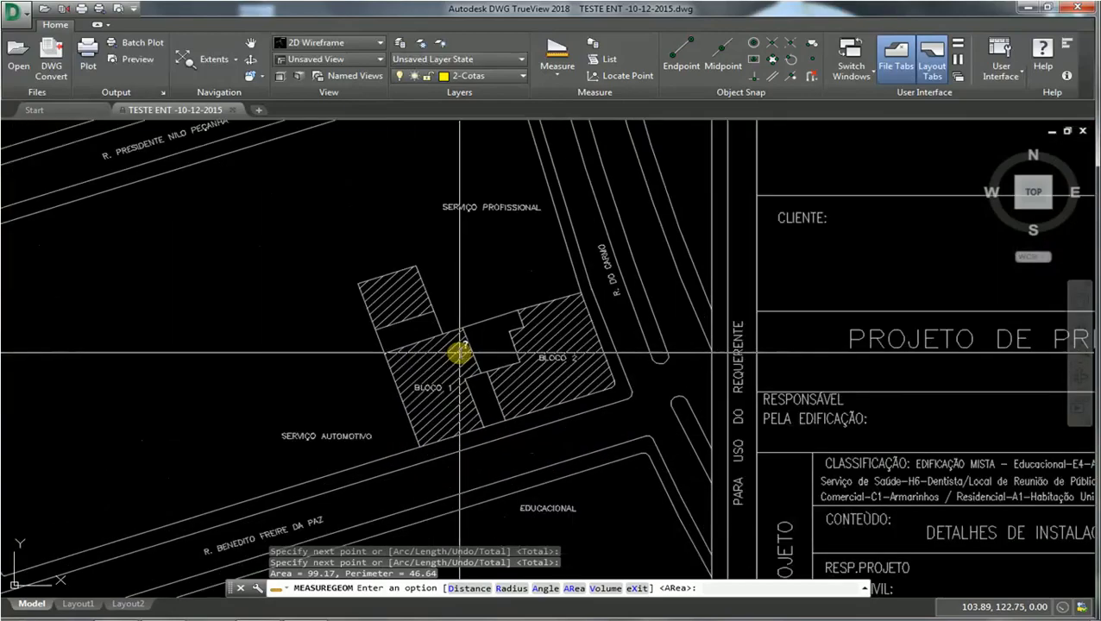
{"action": "scroll", "coordinate": [459, 352], "scroll_direction": "down", "scroll_amount": 5}
{"action": "scroll", "coordinate": [458, 351], "scroll_direction": "up", "scroll_amount": 2}
{"action": "scroll", "coordinate": [481, 350], "scroll_direction": "down", "scroll_amount": 4}
{"action": "scroll", "coordinate": [480, 349], "scroll_direction": "up", "scroll_amount": 2}
Step: Look across the floor plan sheet and the upper-floor sheet with its symbol table, ending with all three sheets in view
{"action": "scroll", "coordinate": [408, 356], "scroll_direction": "down", "scroll_amount": 5}
{"action": "middle_click_drag", "start_coordinate": [613, 346], "coordinate": [353, 353]}
{"action": "middle_click_drag", "start_coordinate": [562, 334], "coordinate": [388, 373]}
{"action": "middle_click_drag", "start_coordinate": [688, 374], "coordinate": [376, 373]}
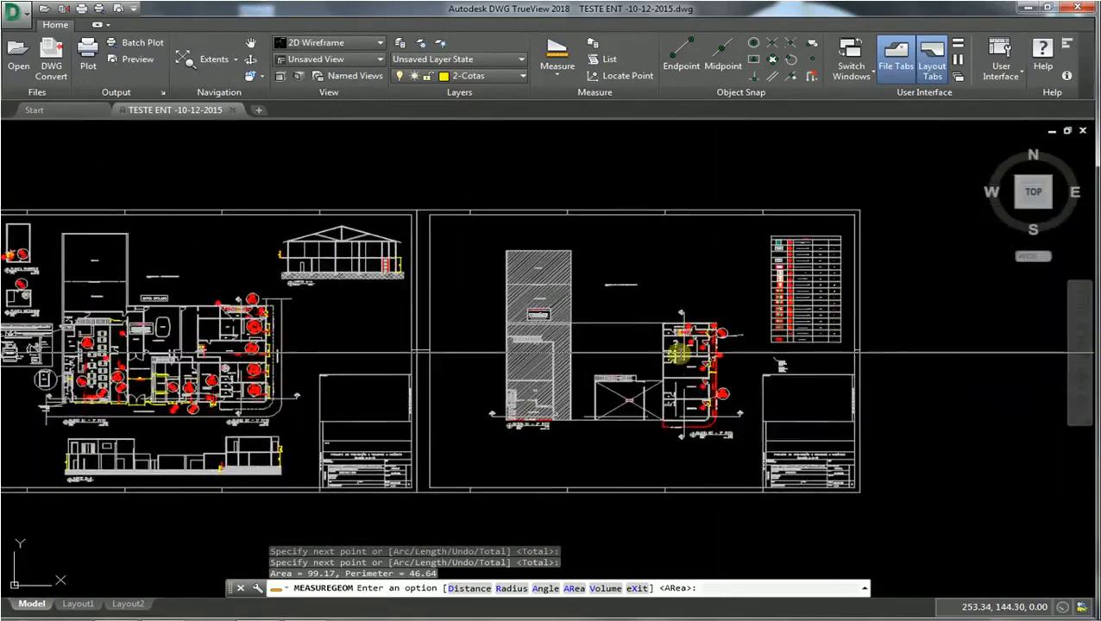
{"action": "scroll", "coordinate": [774, 352], "scroll_direction": "down", "scroll_amount": 2}
{"action": "middle_click_drag", "start_coordinate": [488, 365], "coordinate": [649, 333]}
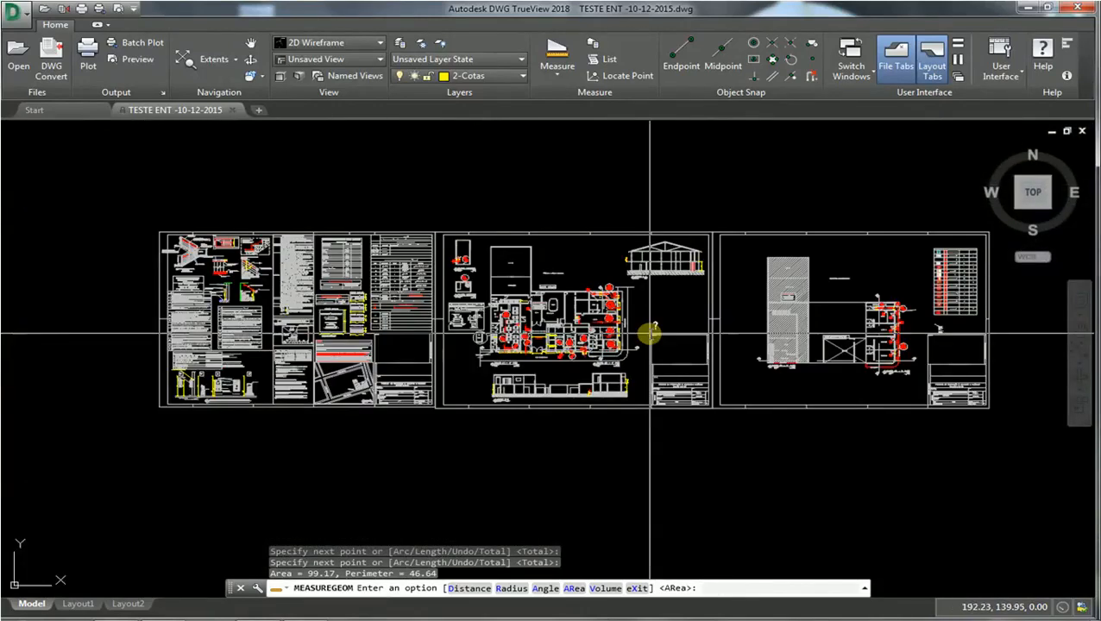